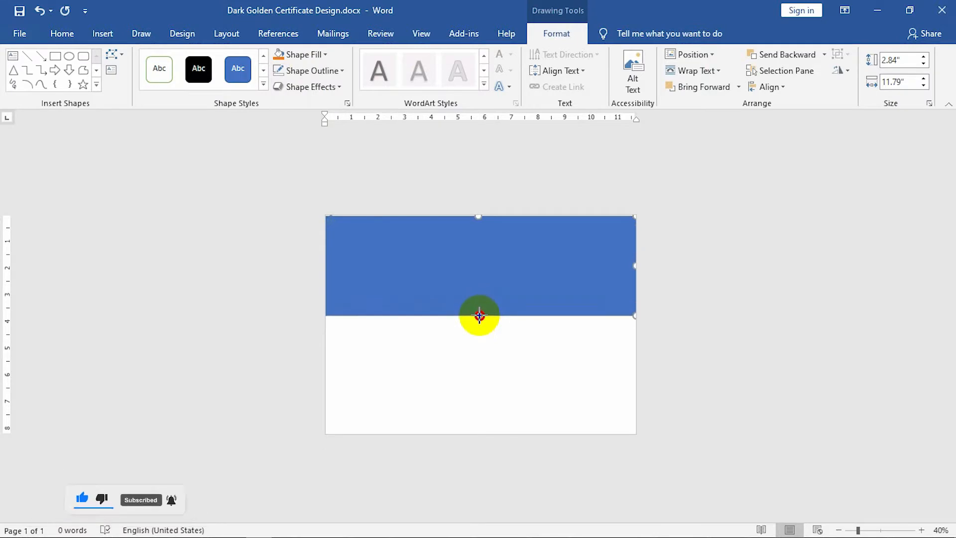
Use Edit Points to pull the rectangle's bottom edge into a curve.
{"action": "right_click", "coordinate": [484, 259]}
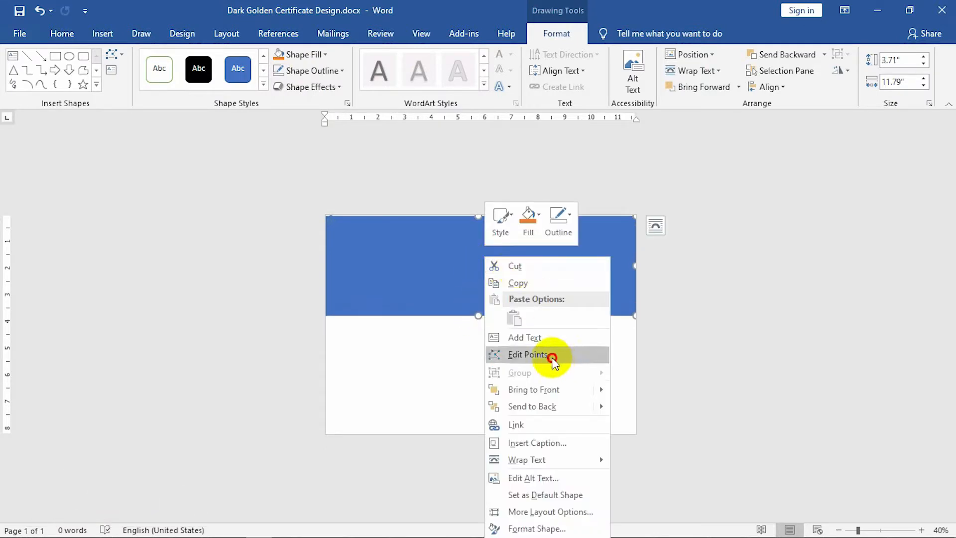
{"action": "left_click", "coordinate": [528, 354]}
{"action": "left_click_drag", "start_coordinate": [532, 315], "coordinate": [532, 305]}
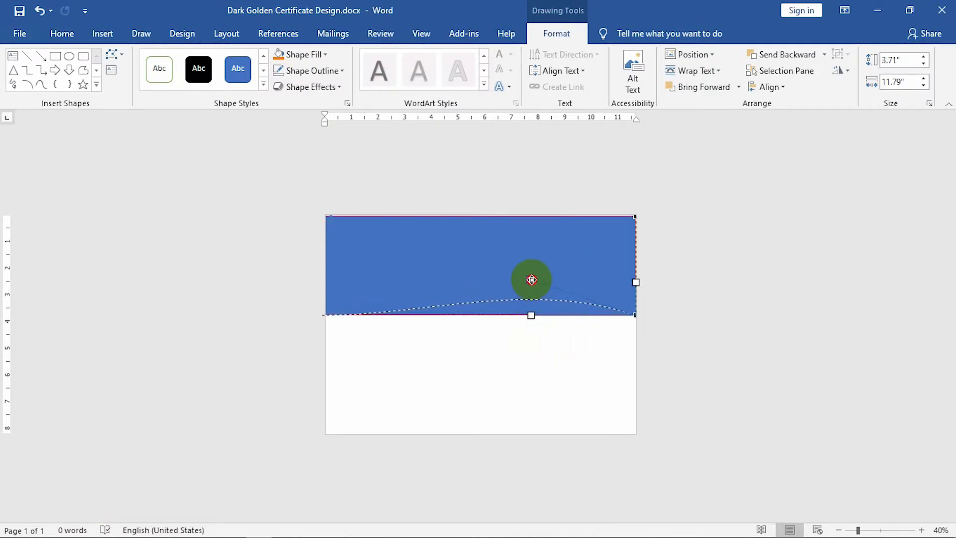
{"action": "left_click_drag", "start_coordinate": [526, 262], "coordinate": [525, 262]}
{"action": "left_click", "coordinate": [368, 303]}
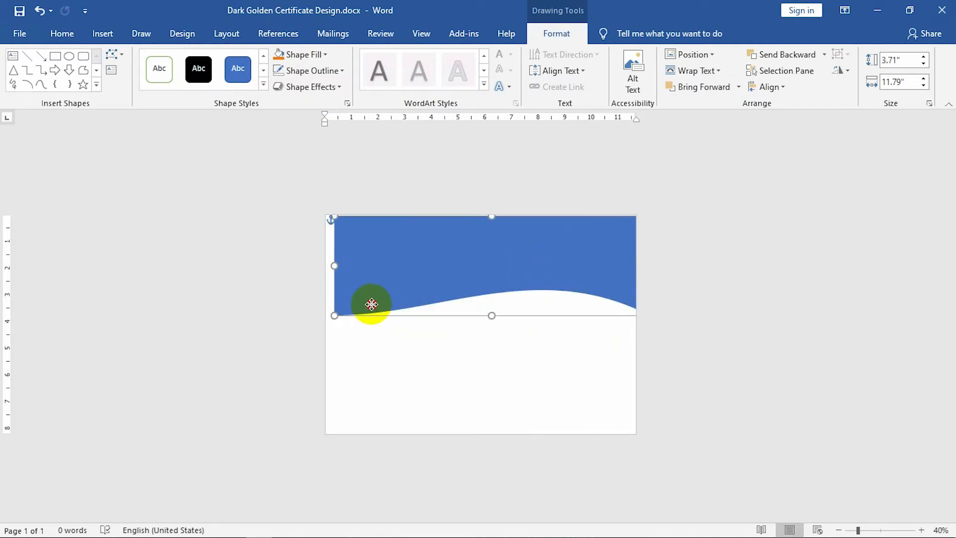
Bend the wave's curve at its bottom-left point using the Bezier handle.
{"action": "right_click", "coordinate": [366, 302]}
{"action": "left_click", "coordinate": [401, 116]}
{"action": "left_click", "coordinate": [334, 315]}
{"action": "left_click_drag", "start_coordinate": [438, 315], "coordinate": [475, 354]}
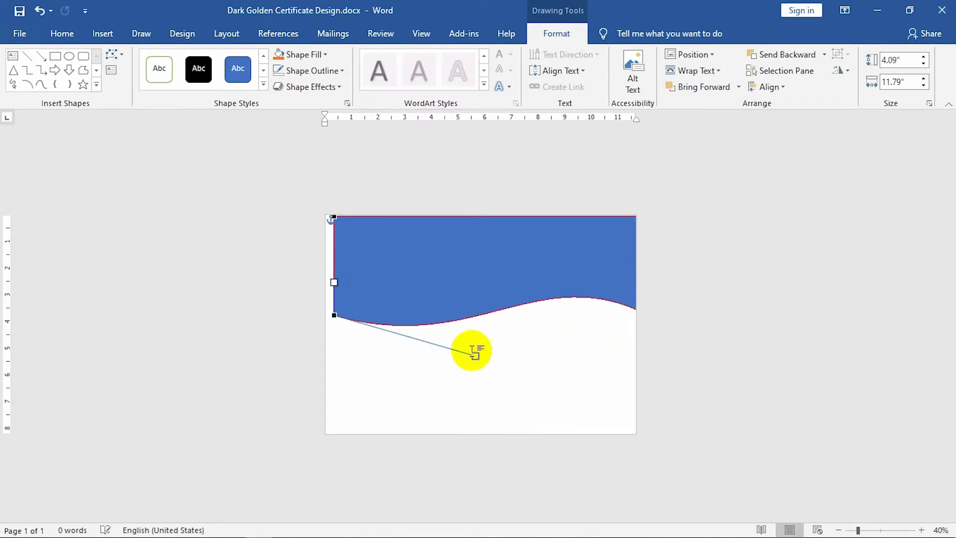
{"action": "left_click", "coordinate": [521, 378]}
Narrow the wave slightly, shift it left, and widen it to align with the page top.
{"action": "left_click", "coordinate": [388, 293]}
{"action": "left_click_drag", "start_coordinate": [334, 271], "coordinate": [340, 271]}
{"action": "mouse_move", "coordinate": [456, 280]}
{"action": "left_mouse_down"}
{"action": "mouse_move", "coordinate": [438, 282]}
{"action": "mouse_move", "coordinate": [446, 277]}
{"action": "left_mouse_up"}
{"action": "left_click_drag", "start_coordinate": [631, 270], "coordinate": [635, 270]}
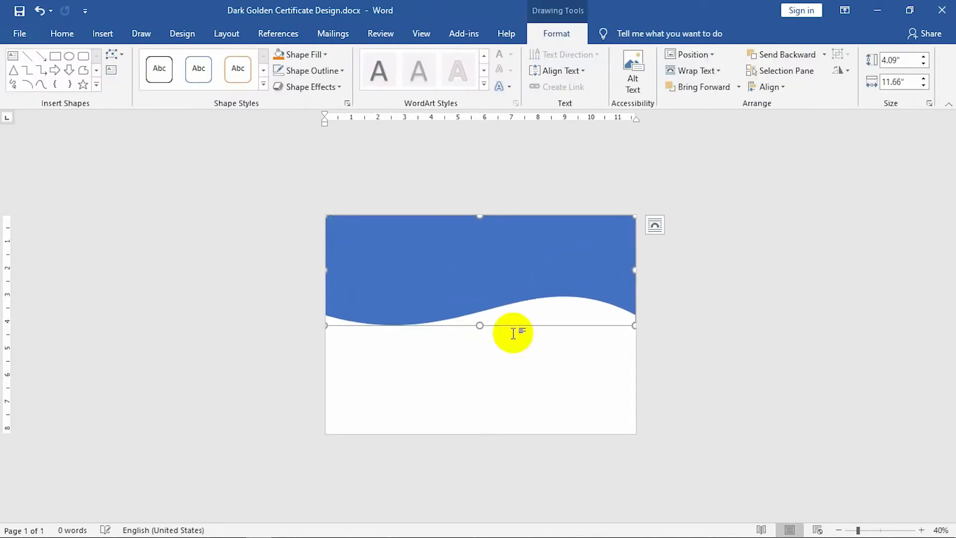
Raise the wave's bottom-right point and deepen the left dip with its curve handle.
{"action": "right_click", "coordinate": [410, 284]}
{"action": "left_click", "coordinate": [438, 107]}
{"action": "left_click_drag", "start_coordinate": [634, 314], "coordinate": [634, 275]}
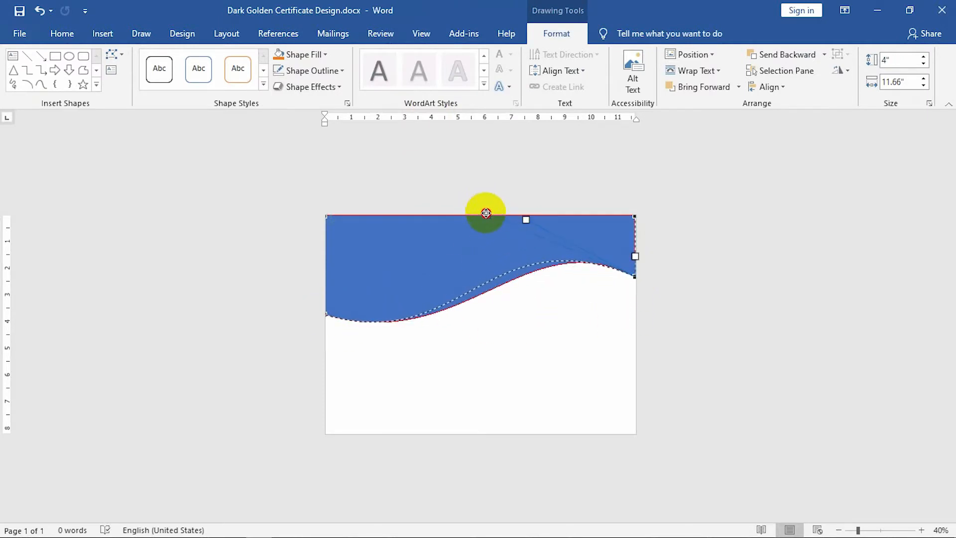
{"action": "left_click", "coordinate": [324, 314]}
{"action": "left_click_drag", "start_coordinate": [325, 314], "coordinate": [474, 359]}
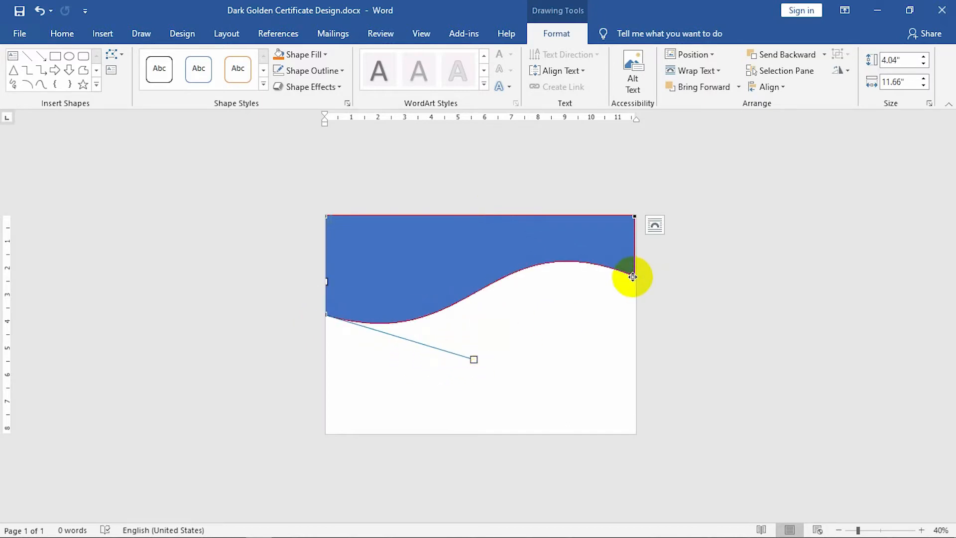
{"action": "left_click_drag", "start_coordinate": [637, 270], "coordinate": [637, 269]}
Smooth the bottom-left curve handle and move the wave lower on the page.
{"action": "right_click", "coordinate": [372, 305]}
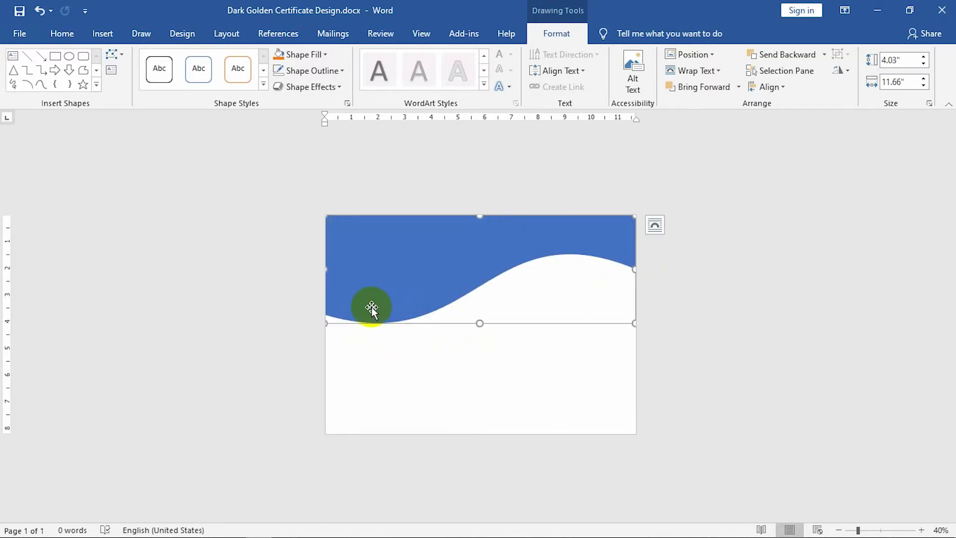
{"action": "left_click", "coordinate": [393, 119]}
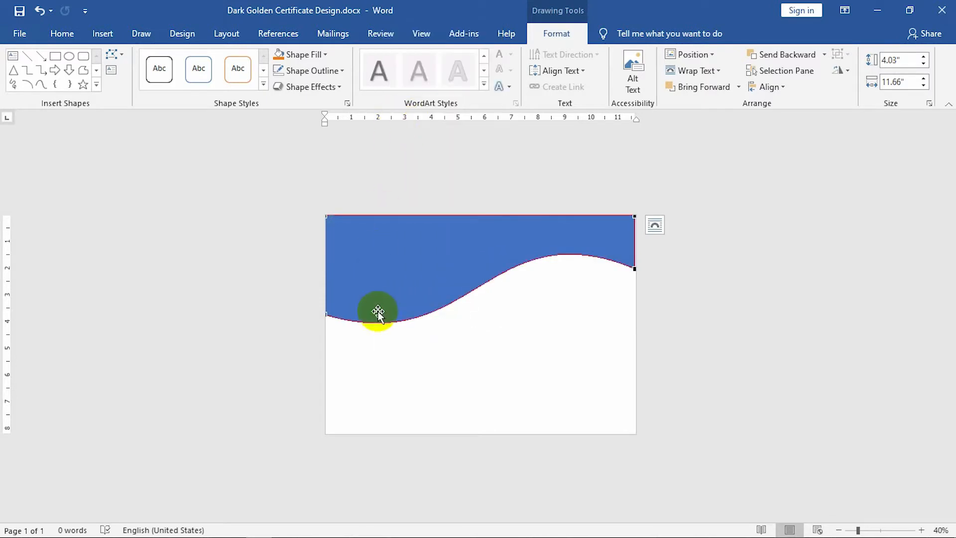
{"action": "left_click", "coordinate": [326, 315]}
{"action": "left_click_drag", "start_coordinate": [476, 358], "coordinate": [481, 351]}
{"action": "left_click", "coordinate": [634, 269]}
{"action": "left_click_drag", "start_coordinate": [622, 252], "coordinate": [555, 278]}
{"action": "right_click", "coordinate": [556, 284]}
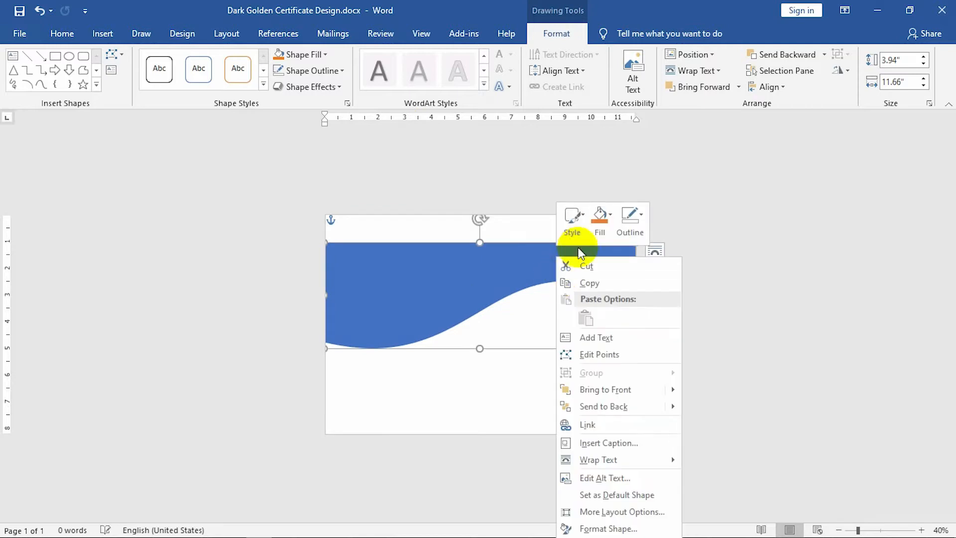
Pull the second wave's top curve handle down-left and move the wave up to the page top.
{"action": "left_click", "coordinate": [596, 350]}
{"action": "left_click_drag", "start_coordinate": [490, 233], "coordinate": [455, 243]}
{"action": "left_click", "coordinate": [519, 361]}
{"action": "mouse_move", "coordinate": [459, 297]}
{"action": "left_mouse_down"}
{"action": "mouse_move", "coordinate": [459, 268]}
{"action": "mouse_move", "coordinate": [463, 362]}
{"action": "mouse_move", "coordinate": [451, 298]}
{"action": "left_mouse_up"}
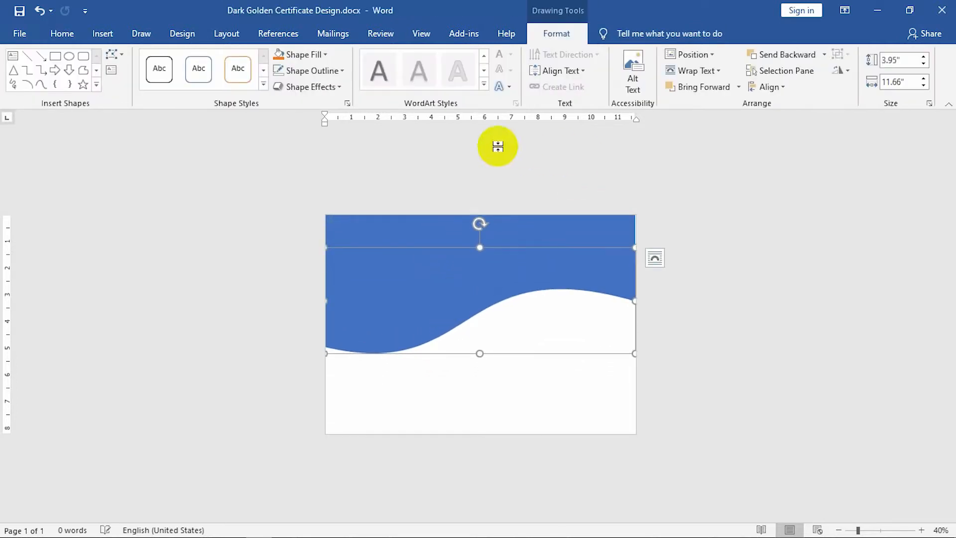
Fill the wave black, send it behind the blue wave, and raise it to show as a band.
{"action": "left_click", "coordinate": [323, 55]}
{"action": "left_click", "coordinate": [290, 85]}
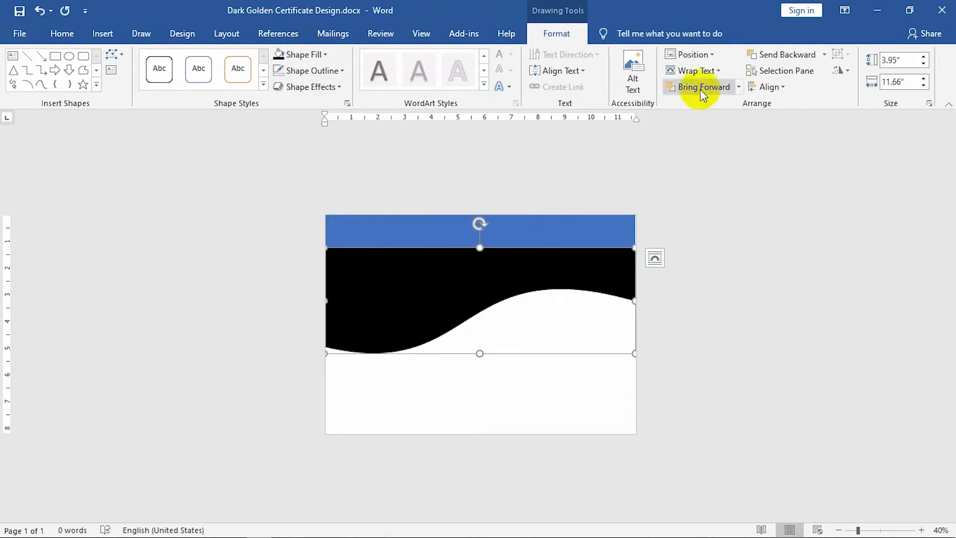
{"action": "left_click", "coordinate": [795, 52]}
{"action": "left_click_drag", "start_coordinate": [542, 284], "coordinate": [530, 261]}
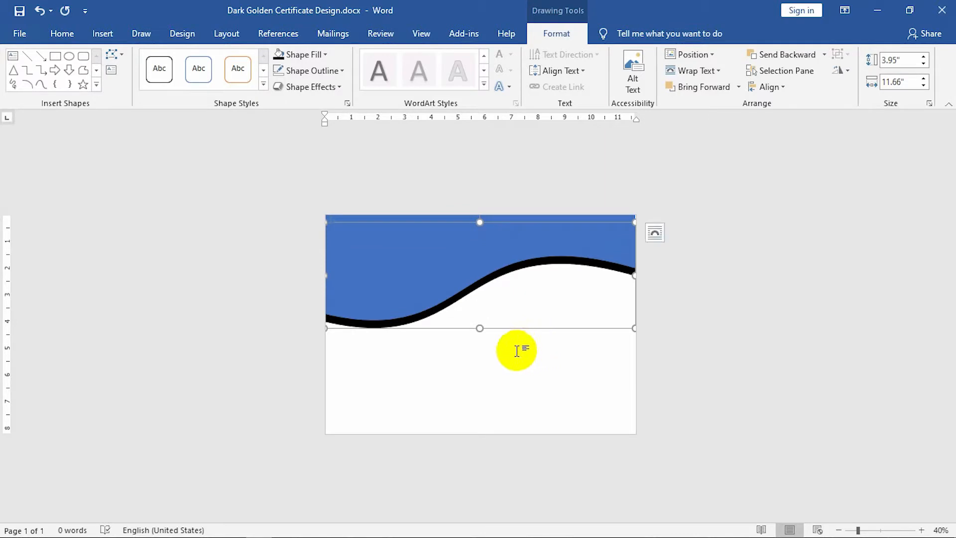
Select both waves and nudge them up together.
{"action": "left_click", "coordinate": [477, 264], "text": "ctrl"}
{"action": "key", "text": "Up"}
{"action": "key", "text": "Up"}
{"action": "key", "text": "Up"}
{"action": "key", "text": "Up"}
{"action": "key", "text": "Up"}
{"action": "key", "text": "Up"}
{"action": "key", "text": "Up"}
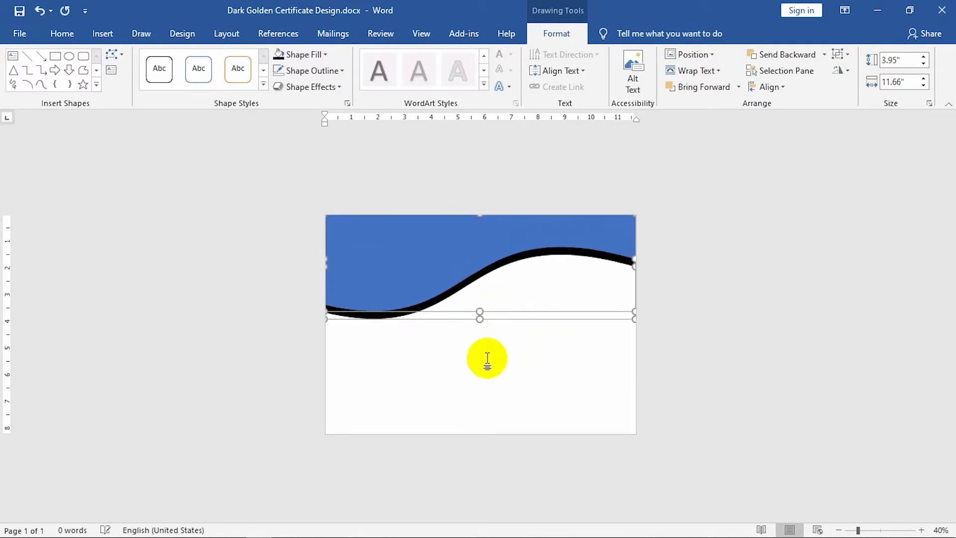
{"action": "left_click", "coordinate": [488, 343]}
{"action": "left_click", "coordinate": [104, 34]}
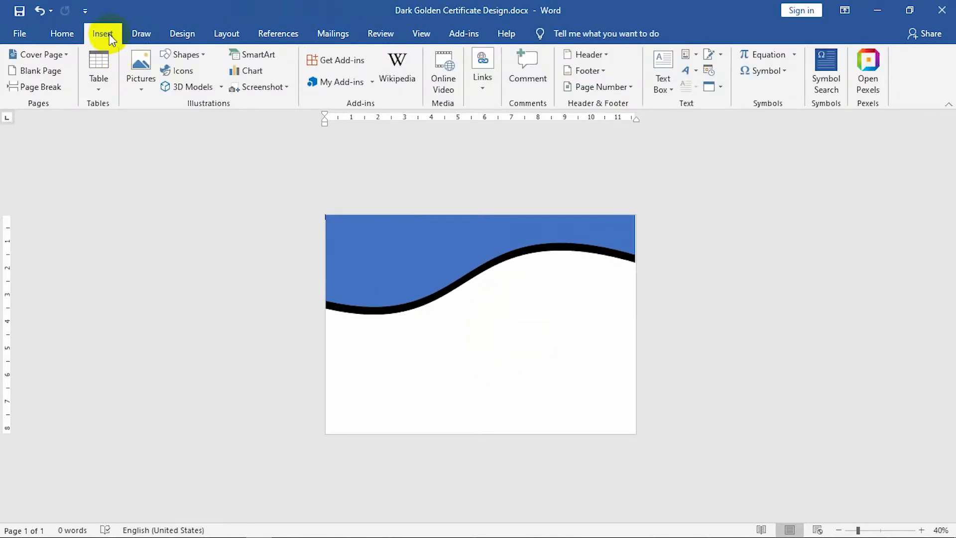
Draw a rectangle across the top with no outline and send it behind the black wave.
{"action": "left_click", "coordinate": [180, 55]}
{"action": "left_click", "coordinate": [196, 88]}
{"action": "mouse_move", "coordinate": [327, 228]}
{"action": "left_mouse_down"}
{"action": "mouse_move", "coordinate": [506, 273]}
{"action": "mouse_move", "coordinate": [636, 330]}
{"action": "left_mouse_up"}
{"action": "left_click", "coordinate": [315, 70]}
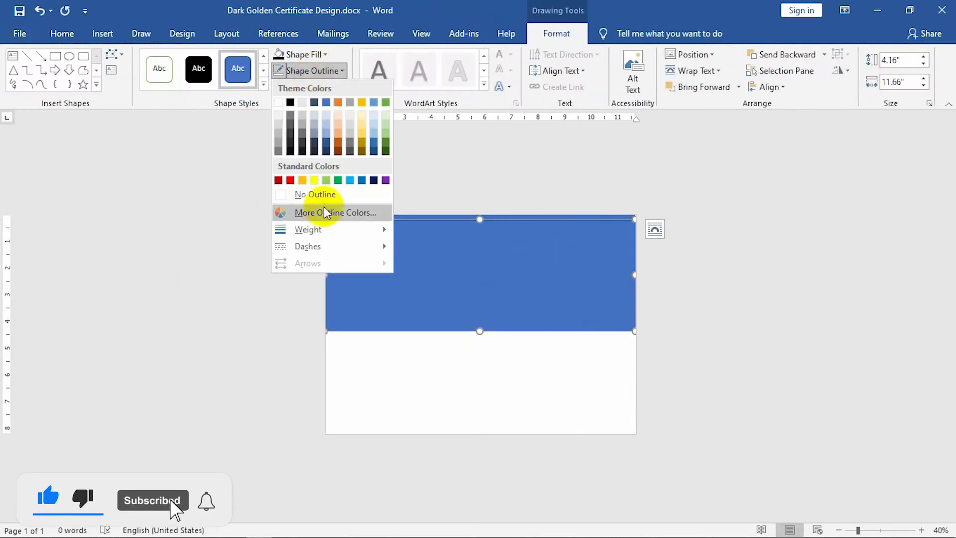
{"action": "left_click", "coordinate": [325, 194]}
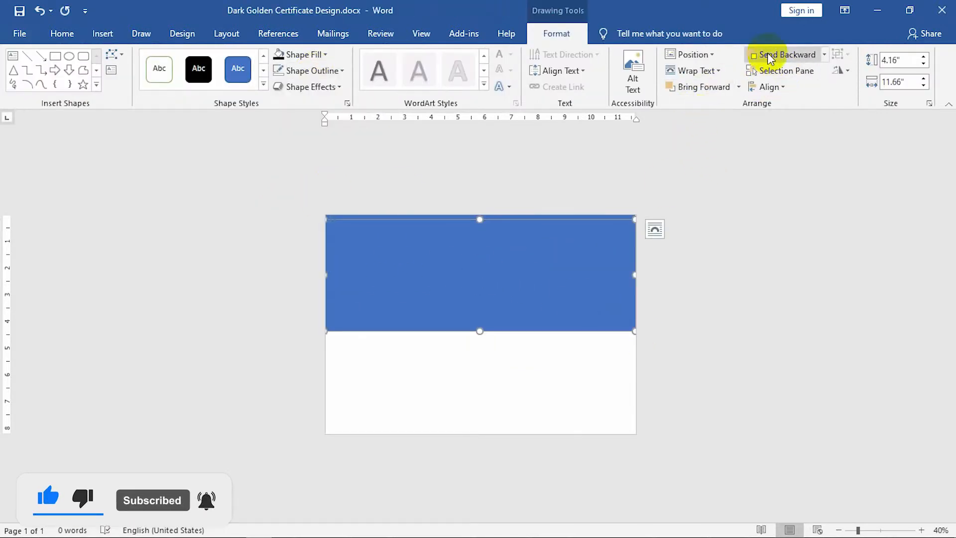
{"action": "left_click", "coordinate": [770, 57]}
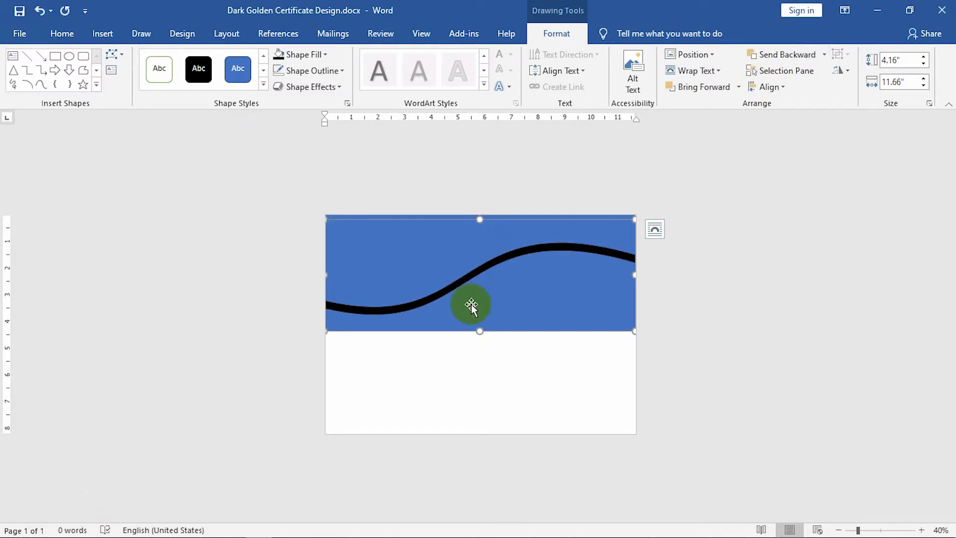
Edit the rectangle's points to curve its bottom edge into a wave.
{"action": "right_click", "coordinate": [473, 305]}
{"action": "left_click", "coordinate": [506, 122]}
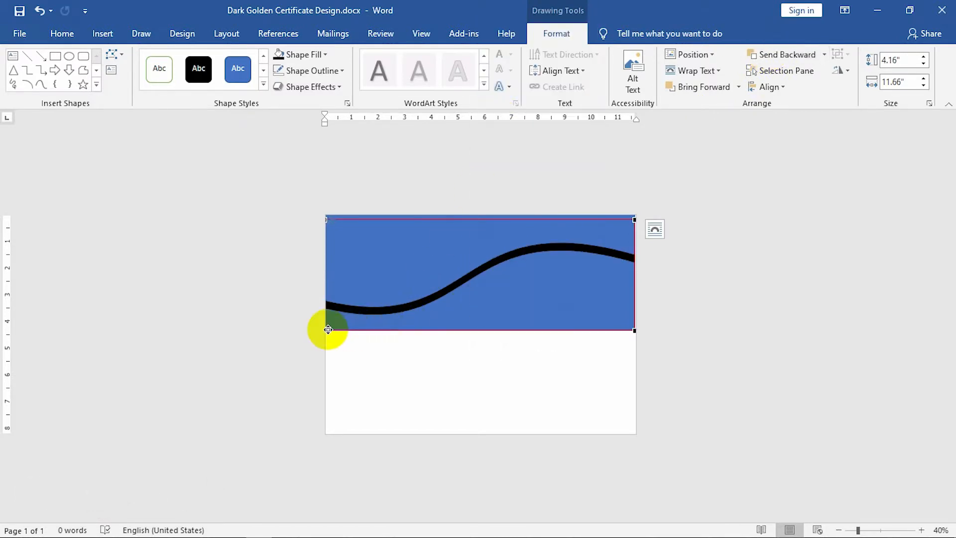
{"action": "left_click_drag", "start_coordinate": [427, 330], "coordinate": [426, 381]}
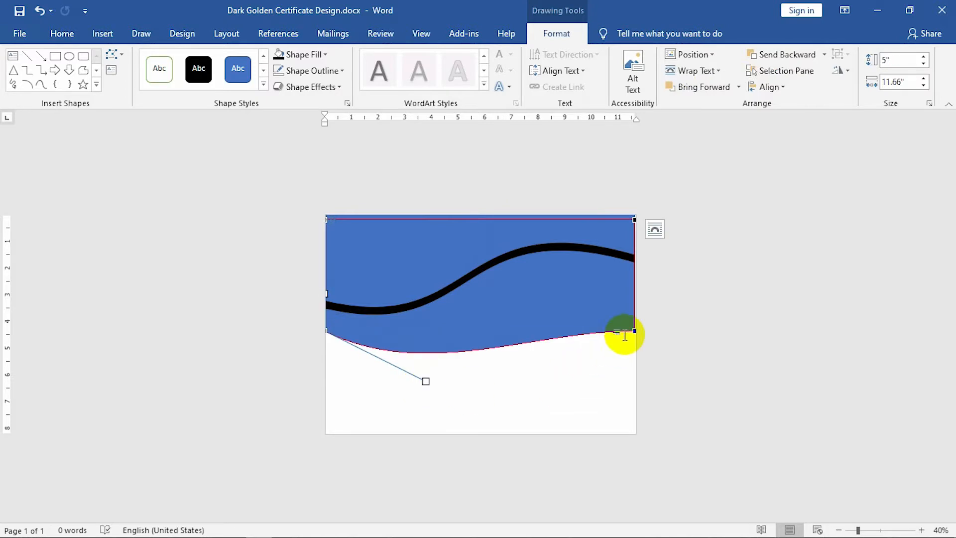
{"action": "left_click_drag", "start_coordinate": [633, 331], "coordinate": [634, 307]}
{"action": "left_click_drag", "start_coordinate": [538, 312], "coordinate": [505, 241]}
{"action": "left_click_drag", "start_coordinate": [326, 331], "coordinate": [432, 388]}
{"action": "left_click", "coordinate": [443, 313]}
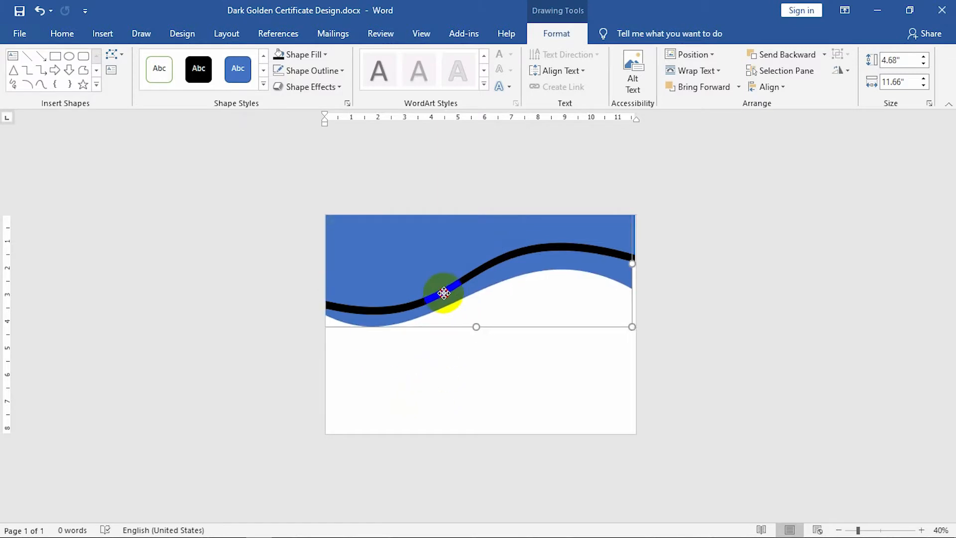
Refine the new wave's left and right curve handles.
{"action": "right_click", "coordinate": [359, 313]}
{"action": "left_click", "coordinate": [398, 136]}
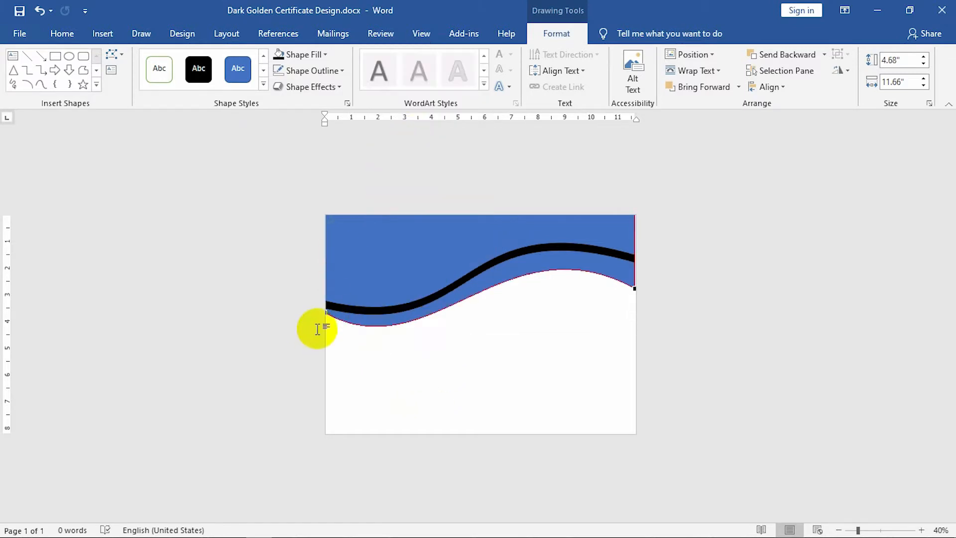
{"action": "left_click", "coordinate": [326, 313]}
{"action": "left_click_drag", "start_coordinate": [431, 374], "coordinate": [490, 349]}
{"action": "left_click", "coordinate": [634, 287]}
{"action": "left_click_drag", "start_coordinate": [617, 278], "coordinate": [512, 233]}
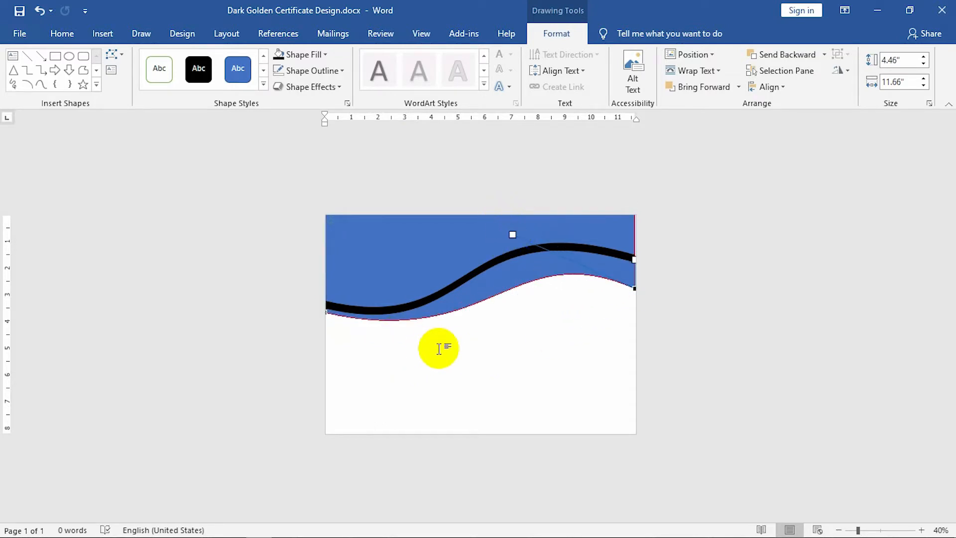
{"action": "left_click", "coordinate": [438, 345]}
Move the new wave down, send it behind the black curve, fill it black and nudge it up.
{"action": "mouse_move", "coordinate": [491, 283]}
{"action": "left_mouse_down"}
{"action": "mouse_move", "coordinate": [497, 301]}
{"action": "mouse_move", "coordinate": [488, 294]}
{"action": "left_mouse_up"}
{"action": "right_click", "coordinate": [489, 294]}
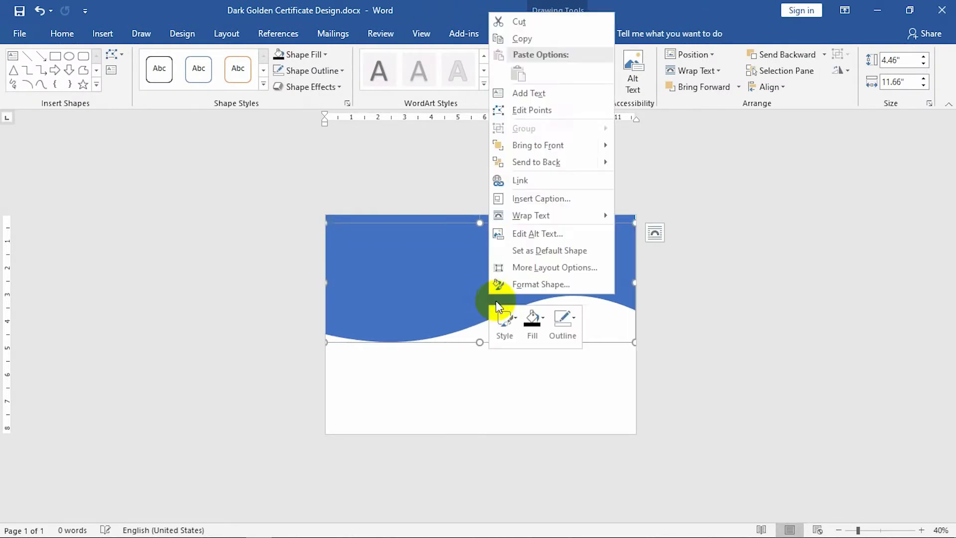
{"action": "left_click", "coordinate": [521, 162]}
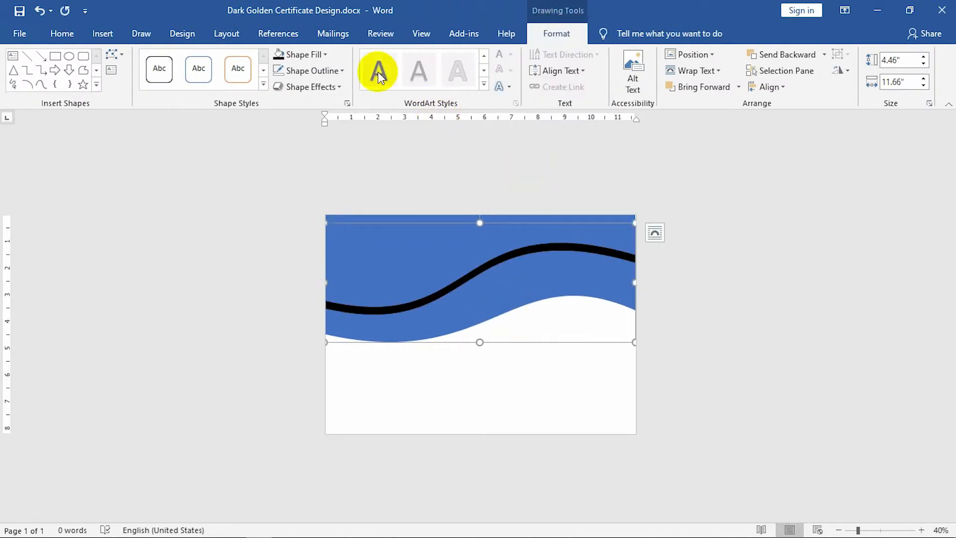
{"action": "left_click", "coordinate": [323, 55]}
{"action": "left_click", "coordinate": [298, 85]}
{"action": "key", "text": "Up"}
{"action": "key", "text": "Up"}
{"action": "key", "text": "Up"}
{"action": "key", "text": "Up"}
{"action": "key", "text": "Up"}
{"action": "key", "text": "Up"}
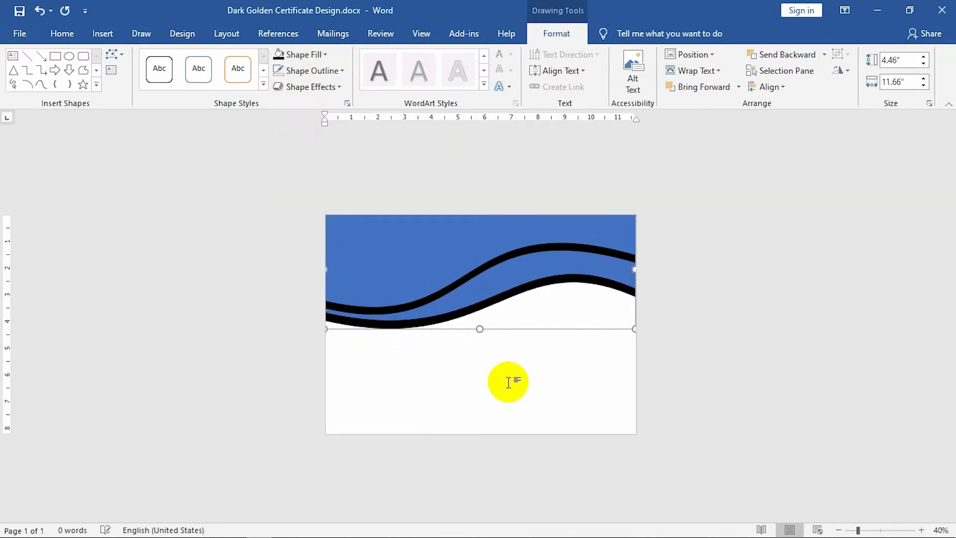
{"action": "left_click", "coordinate": [508, 383]}
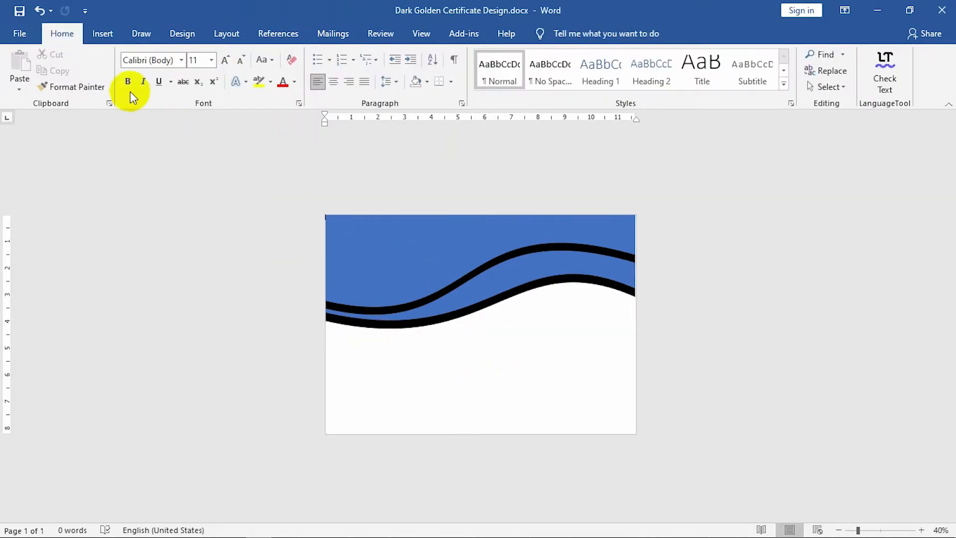
Draw a full-page rectangle with no outline.
{"action": "left_click", "coordinate": [99, 35]}
{"action": "left_click", "coordinate": [182, 55]}
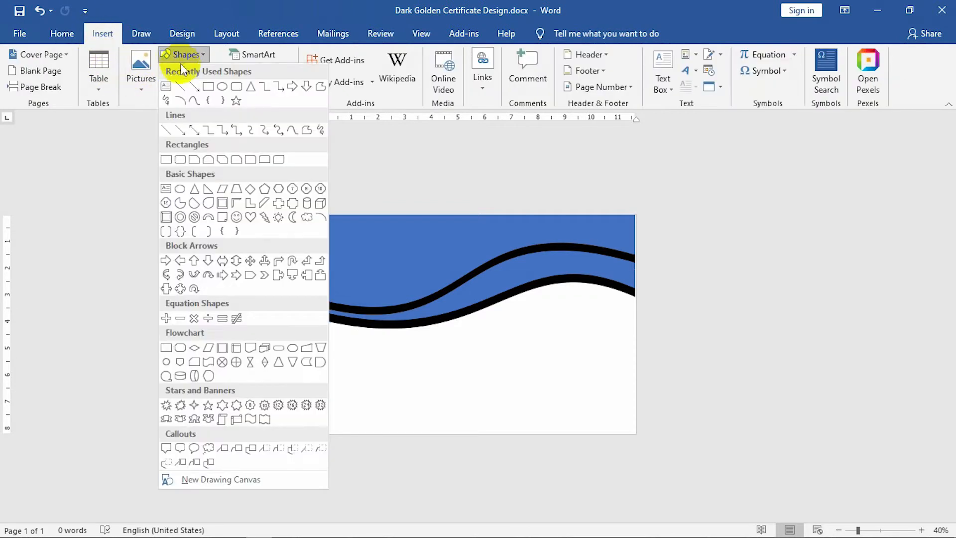
{"action": "left_click", "coordinate": [209, 85]}
{"action": "mouse_move", "coordinate": [325, 227]}
{"action": "left_mouse_down"}
{"action": "mouse_move", "coordinate": [615, 410]}
{"action": "mouse_move", "coordinate": [634, 433]}
{"action": "left_mouse_up"}
{"action": "left_click", "coordinate": [297, 70]}
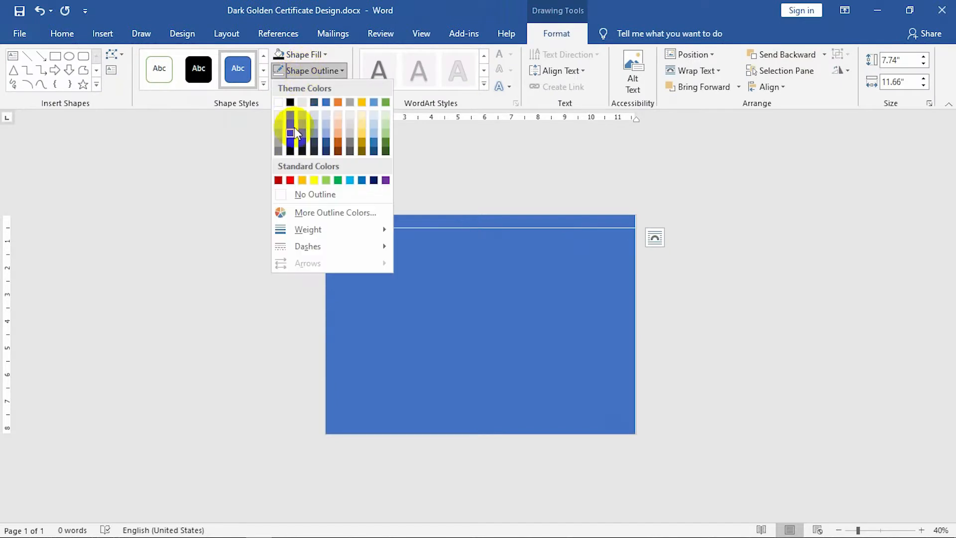
{"action": "left_click", "coordinate": [297, 194]}
Fill the wave shape black and the lower shape grey.
{"action": "left_click", "coordinate": [277, 57]}
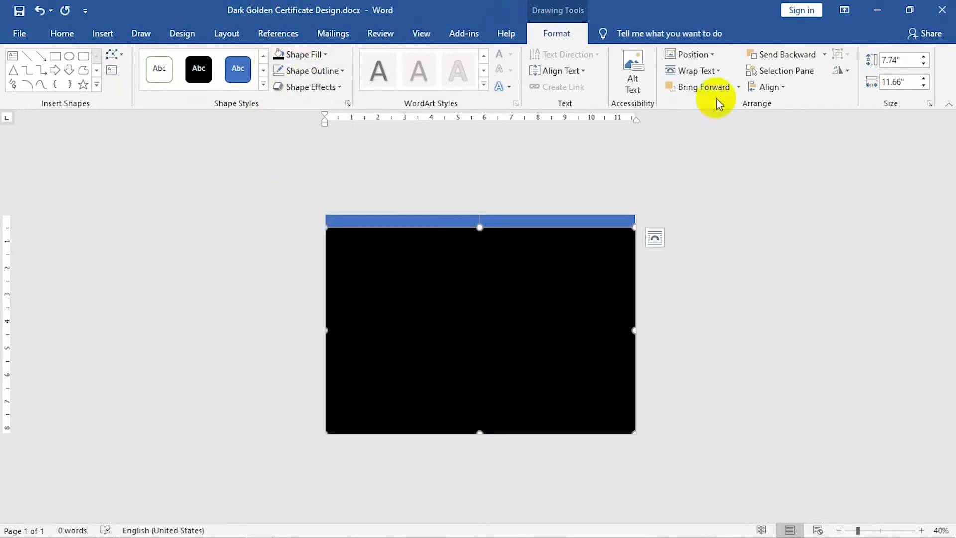
{"action": "right_click", "coordinate": [587, 281]}
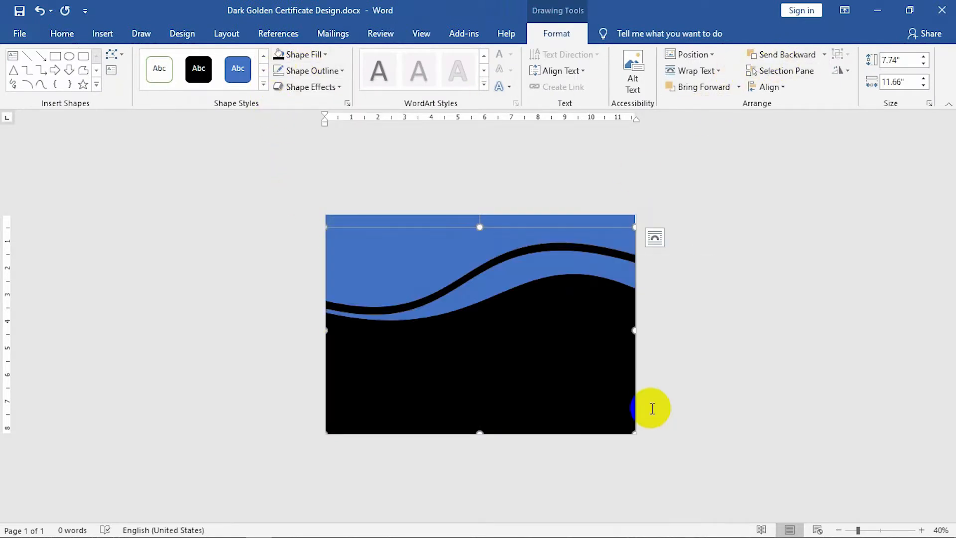
{"action": "left_click", "coordinate": [309, 57]}
{"action": "left_click", "coordinate": [287, 90]}
{"action": "left_click", "coordinate": [701, 377]}
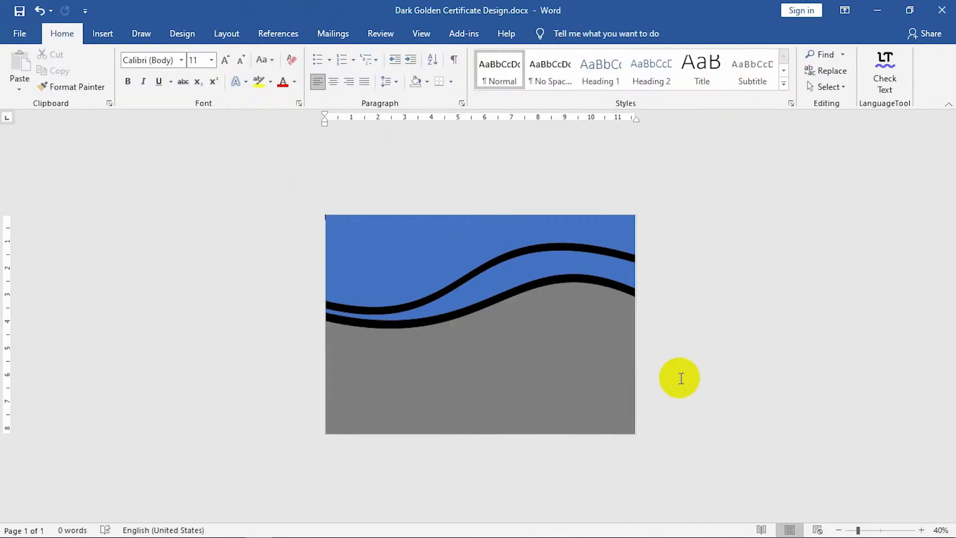
{"action": "scroll", "coordinate": [546, 342], "scroll_direction": "up", "scroll_amount": 2, "text": "ctrl"}
{"action": "left_click", "coordinate": [391, 319]}
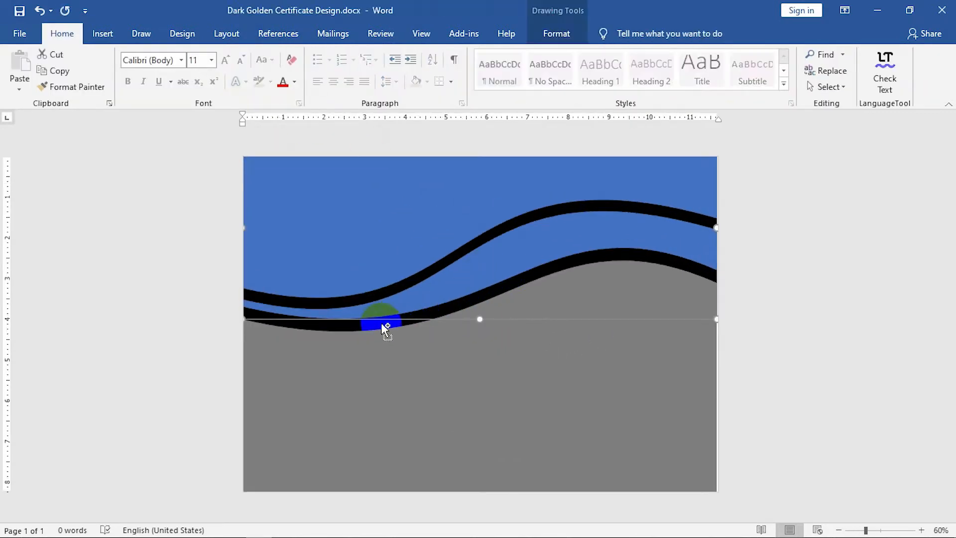
Nudge the lower wave up and try reshaping its right-end curve, then undo the edit.
{"action": "key", "text": "Up"}
{"action": "key", "text": "Up"}
{"action": "key", "text": "Up"}
{"action": "key", "text": "Up"}
{"action": "key", "text": "Up"}
{"action": "key", "text": "Up"}
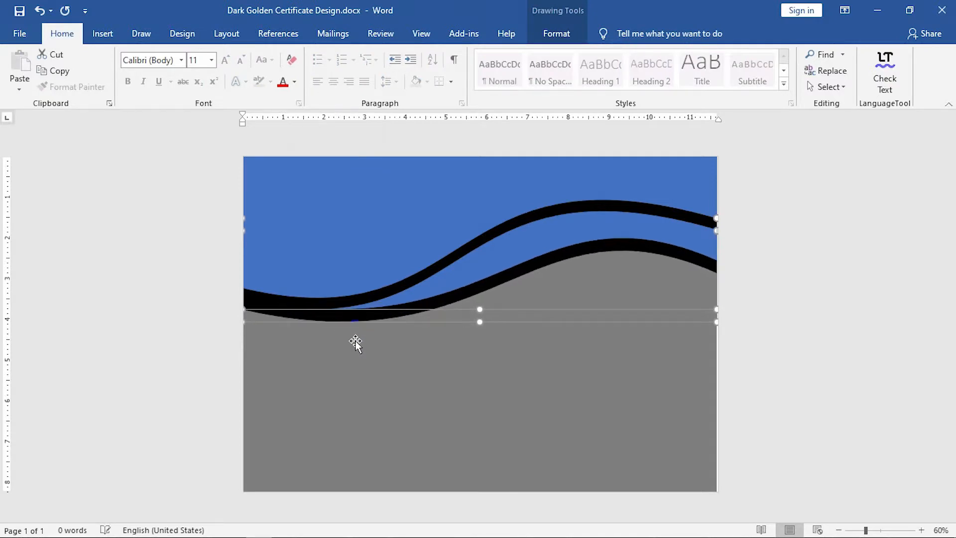
{"action": "left_click", "coordinate": [707, 348]}
{"action": "left_click", "coordinate": [429, 314]}
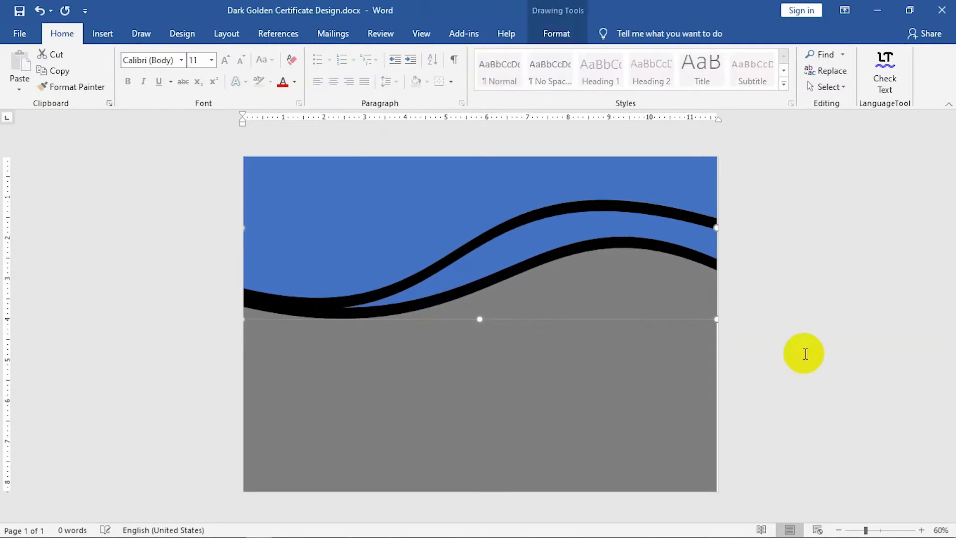
{"action": "right_click", "coordinate": [516, 251]}
{"action": "left_click", "coordinate": [569, 346]}
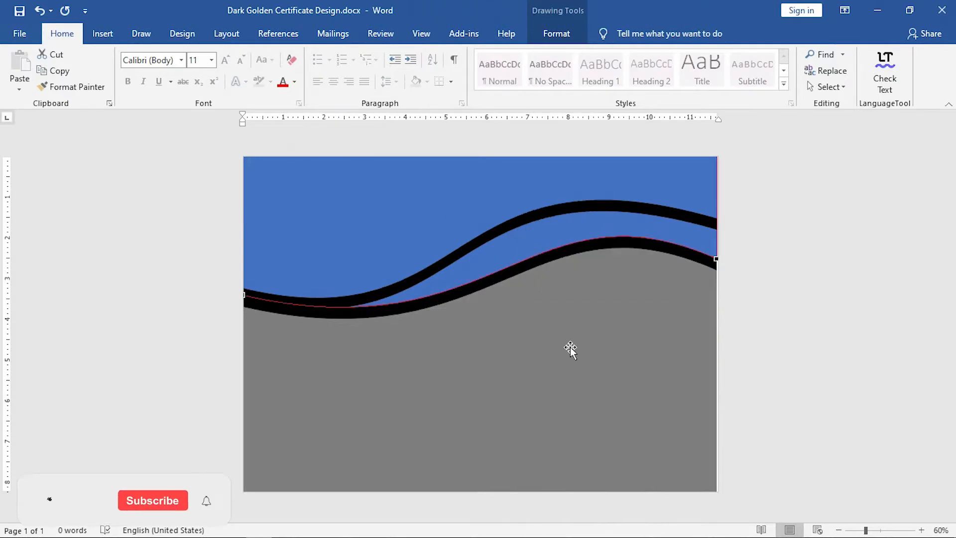
{"action": "left_click", "coordinate": [714, 259]}
{"action": "left_click_drag", "start_coordinate": [528, 176], "coordinate": [474, 177]}
{"action": "left_click", "coordinate": [521, 267]}
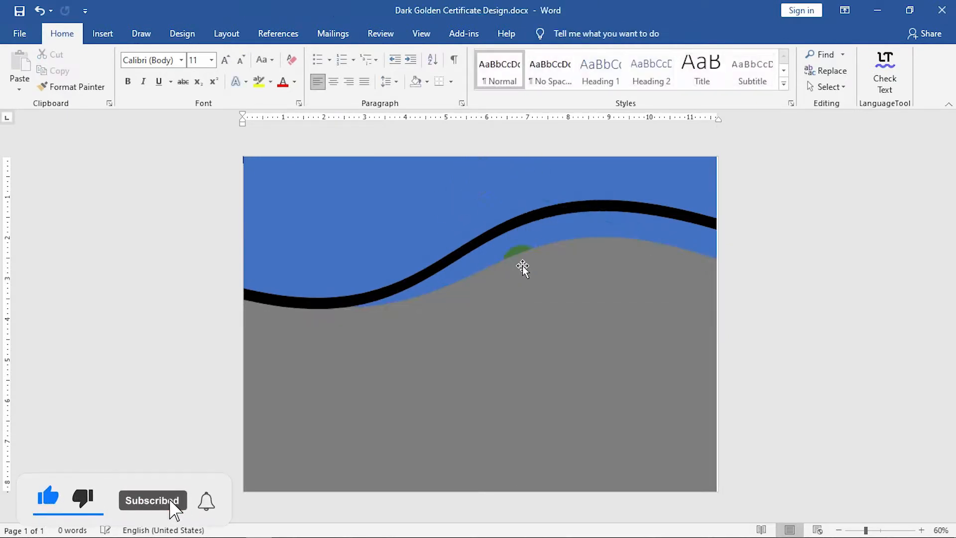
{"action": "left_click", "coordinate": [504, 247]}
{"action": "key", "text": "ctrl+z"}
{"action": "key", "text": "ctrl+z"}
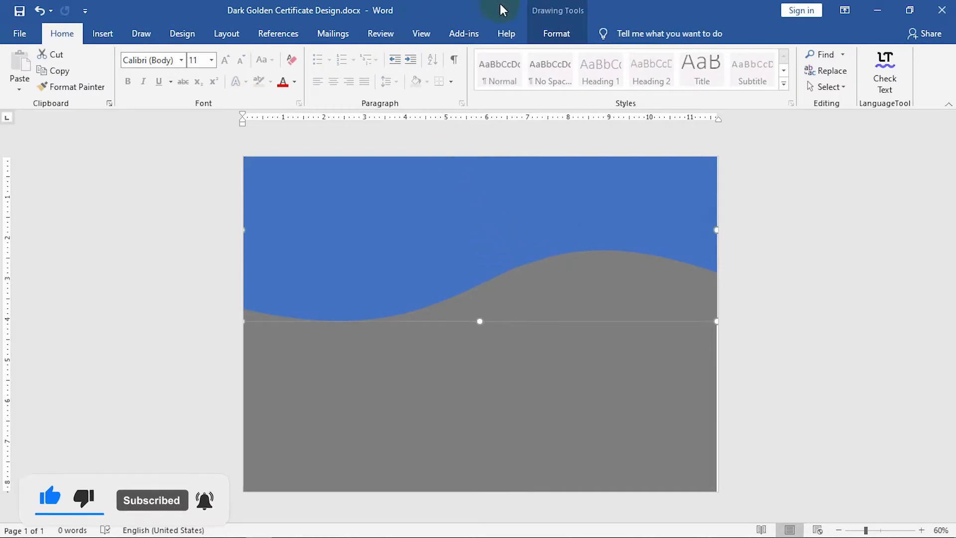
Fill the top wave black and send it and the top shape to the back.
{"action": "left_click", "coordinate": [556, 32]}
{"action": "left_click", "coordinate": [305, 54]}
{"action": "left_click", "coordinate": [292, 80]}
{"action": "right_click", "coordinate": [596, 215]}
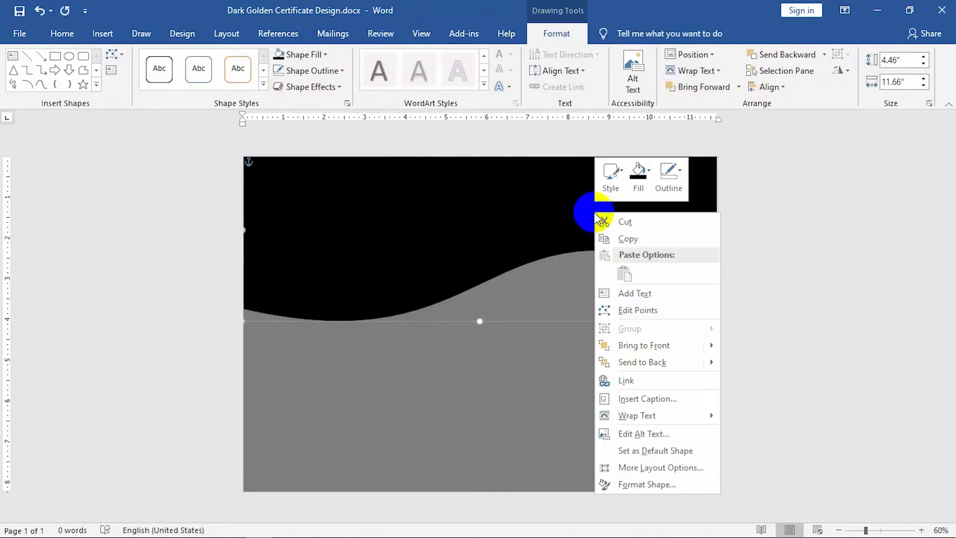
{"action": "left_click", "coordinate": [629, 363]}
{"action": "left_click", "coordinate": [604, 352]}
{"action": "right_click", "coordinate": [604, 352]}
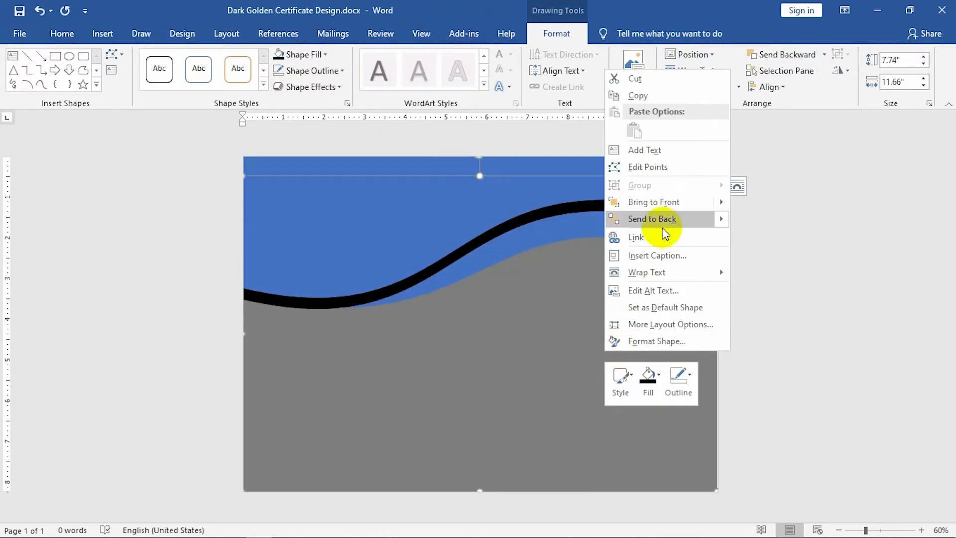
{"action": "left_click", "coordinate": [658, 219]}
{"action": "left_click", "coordinate": [459, 292]}
{"action": "left_click", "coordinate": [732, 356]}
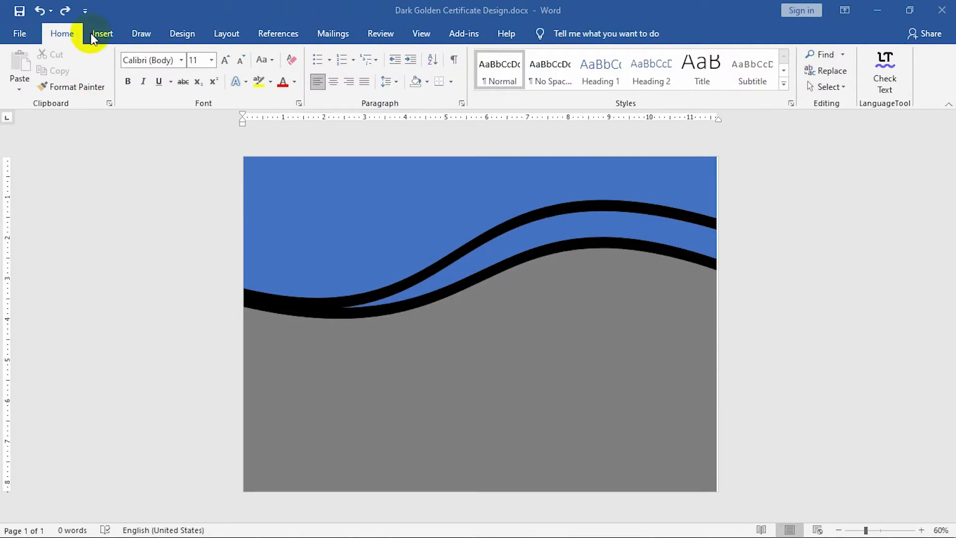
Open the Selection Pane and select all the rectangles, then clear the selection.
{"action": "left_click", "coordinate": [827, 86]}
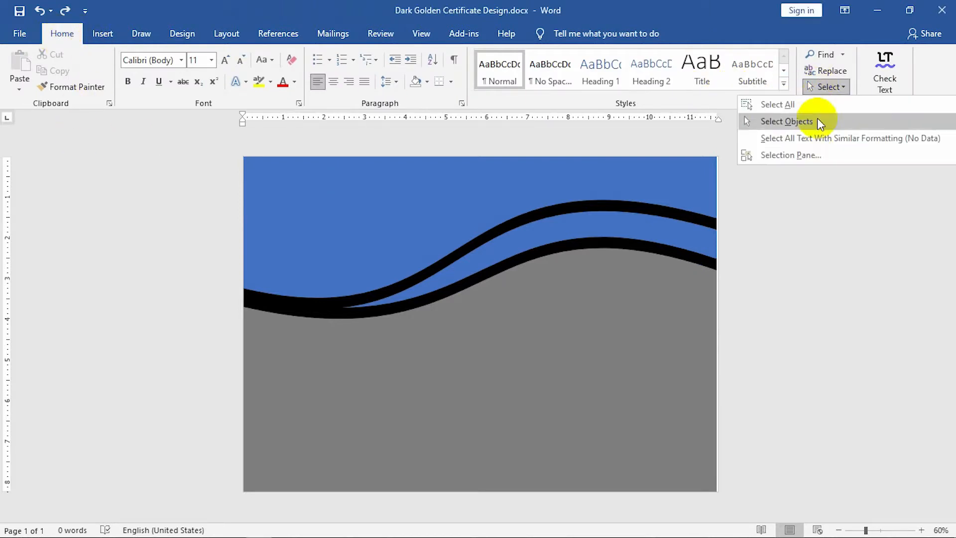
{"action": "left_click", "coordinate": [809, 158]}
{"action": "left_click", "coordinate": [823, 178]}
{"action": "left_click", "coordinate": [824, 190], "text": "ctrl"}
{"action": "left_click", "coordinate": [823, 203], "text": "ctrl"}
{"action": "left_click", "coordinate": [821, 223], "text": "ctrl"}
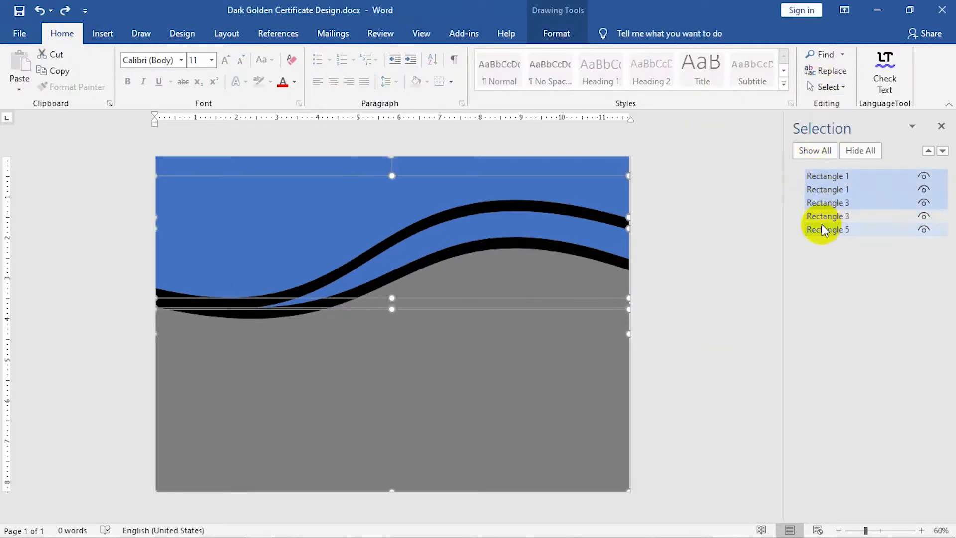
{"action": "left_click", "coordinate": [824, 215], "text": "ctrl"}
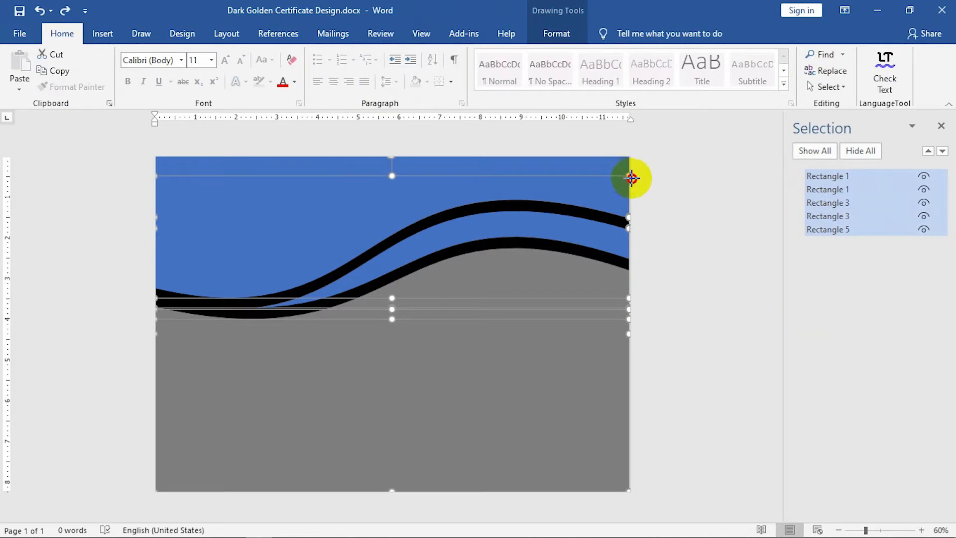
{"action": "left_click", "coordinate": [672, 341]}
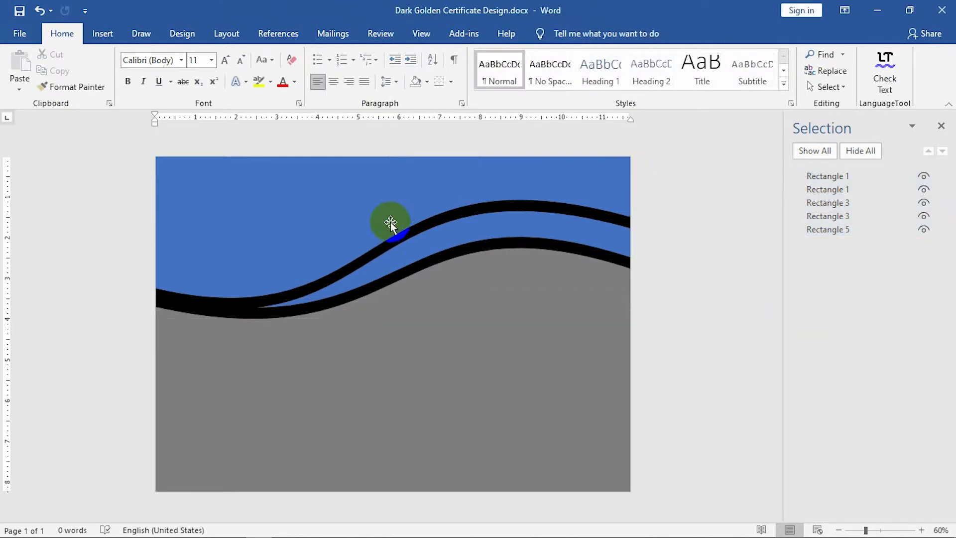
Select both Rectangle 1s, both Rectangle 3s and Rectangle 5, and nudge them up.
{"action": "left_click", "coordinate": [829, 176]}
{"action": "left_click", "coordinate": [821, 229], "text": "ctrl"}
{"action": "left_click", "coordinate": [821, 215], "text": "ctrl"}
{"action": "left_click", "coordinate": [820, 202], "text": "ctrl"}
{"action": "left_click", "coordinate": [821, 189], "text": "ctrl"}
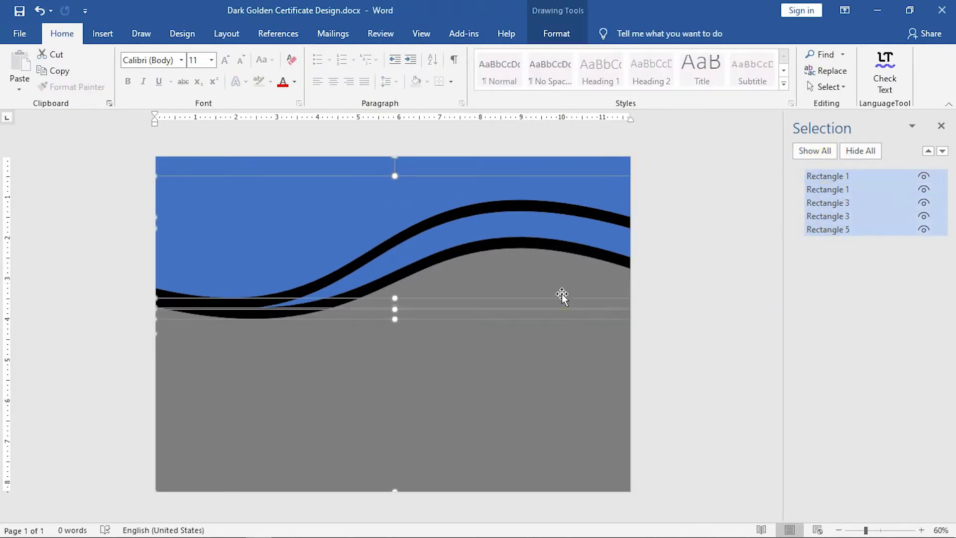
{"action": "key", "text": "Up"}
{"action": "key", "text": "Up"}
{"action": "key", "text": "Up"}
{"action": "key", "text": "Up"}
{"action": "key", "text": "Up"}
{"action": "key", "text": "Up"}
{"action": "key", "text": "Up"}
{"action": "key", "text": "Up"}
Nudge the grey Rectangle 5 down to the page bottom.
{"action": "left_click", "coordinate": [503, 437], "text": "ctrl"}
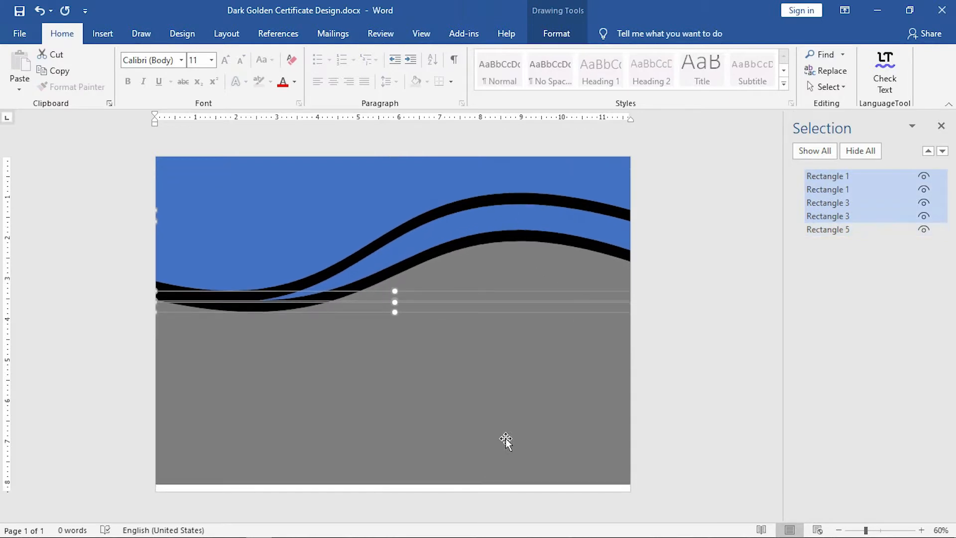
{"action": "left_click", "coordinate": [693, 413]}
{"action": "left_click", "coordinate": [505, 397]}
{"action": "key", "text": "Down"}
{"action": "key", "text": "Down"}
{"action": "key", "text": "Down"}
{"action": "key", "text": "Down"}
{"action": "key", "text": "Down"}
{"action": "key", "text": "Down"}
{"action": "key", "text": "Down"}
{"action": "key", "text": "Down"}
{"action": "key", "text": "Down"}
{"action": "key", "text": "Down"}
{"action": "key", "text": "Down"}
{"action": "key", "text": "Down"}
{"action": "left_click", "coordinate": [711, 395]}
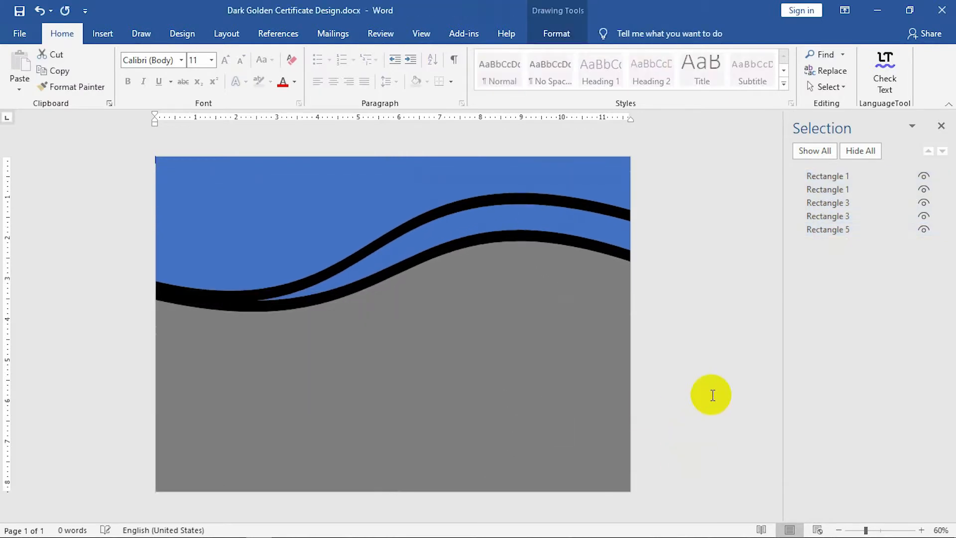
Open the full Format Shape settings for the blue top shape.
{"action": "left_click", "coordinate": [392, 186]}
{"action": "left_click", "coordinate": [556, 33]}
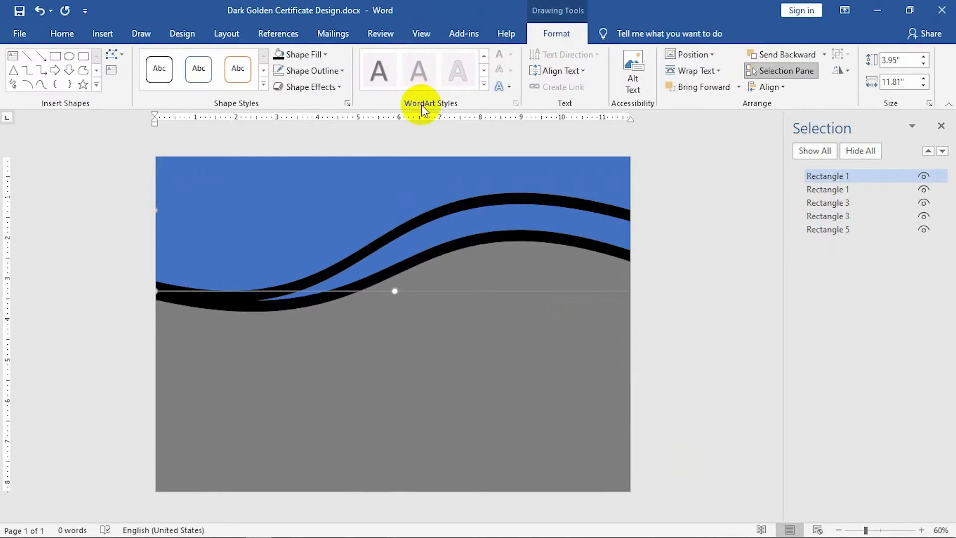
{"action": "left_click", "coordinate": [347, 103]}
{"action": "left_click", "coordinate": [941, 126]}
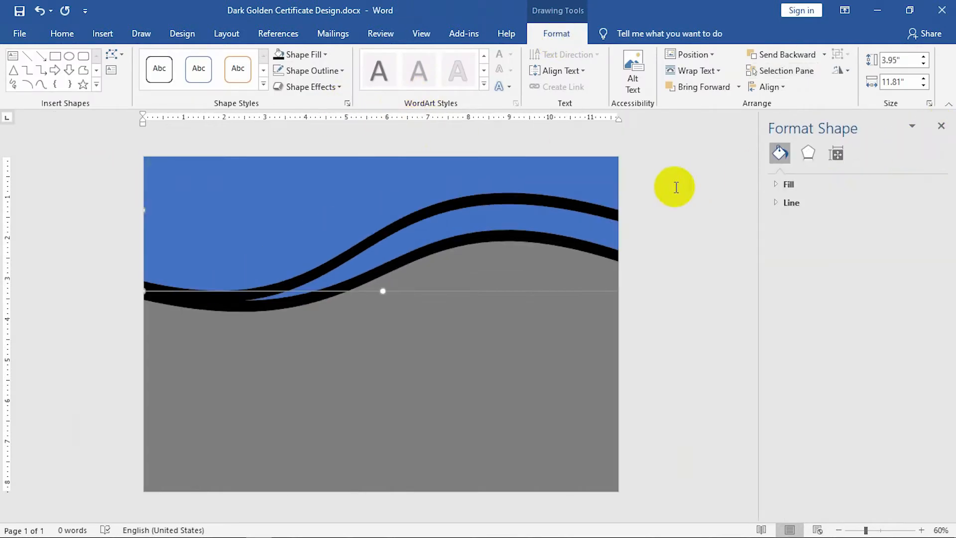
Switch the blue shape to a gradient fill with only the two end stops.
{"action": "left_click", "coordinate": [773, 186]}
{"action": "left_click", "coordinate": [789, 235]}
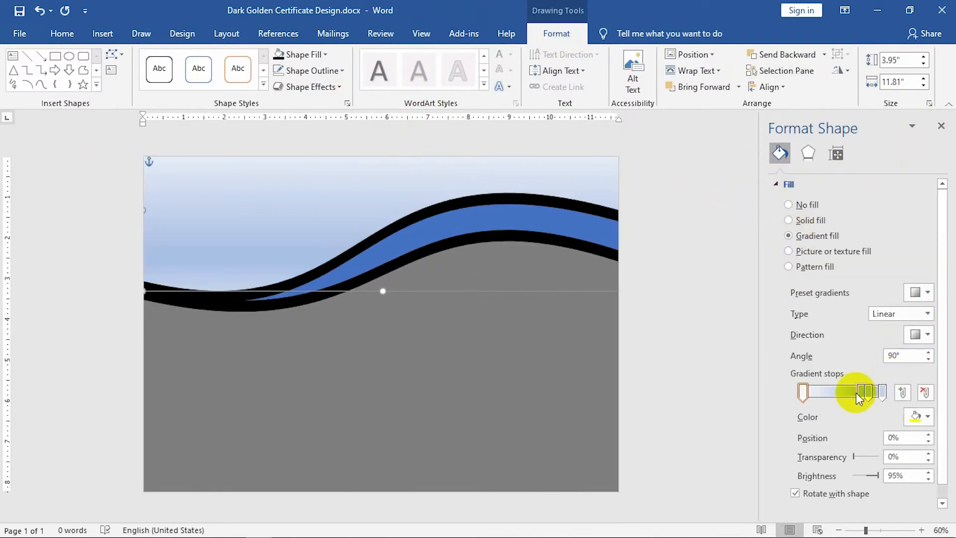
{"action": "left_click", "coordinate": [924, 393]}
{"action": "left_click", "coordinate": [866, 391]}
{"action": "left_click", "coordinate": [924, 392]}
Set both gradient stops to dark black colours.
{"action": "left_click", "coordinate": [802, 391]}
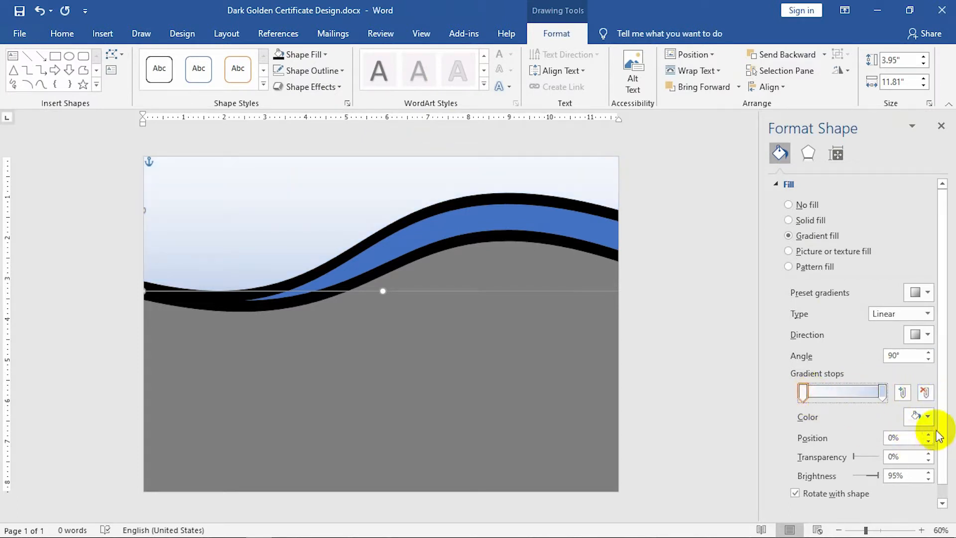
{"action": "left_click", "coordinate": [921, 417]}
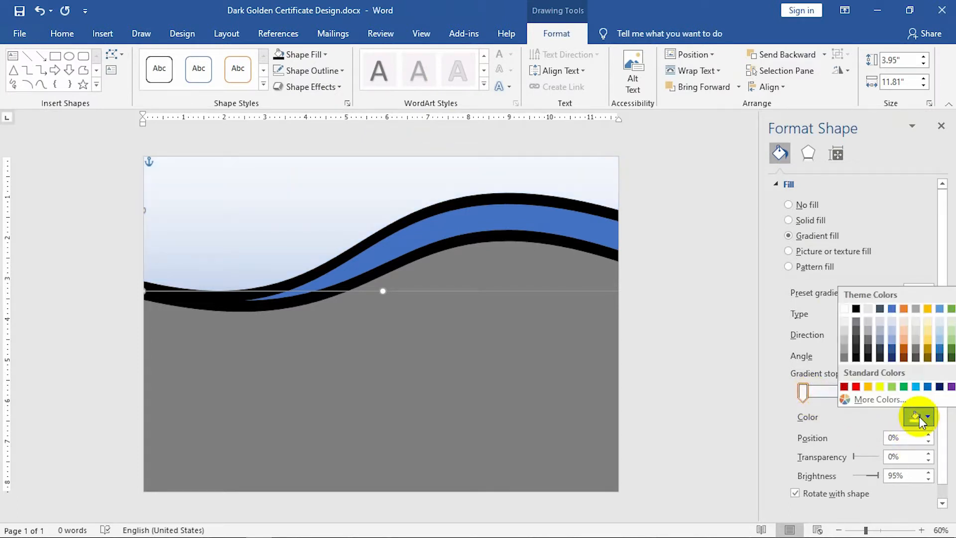
{"action": "left_click", "coordinate": [870, 358]}
{"action": "left_click", "coordinate": [881, 391]}
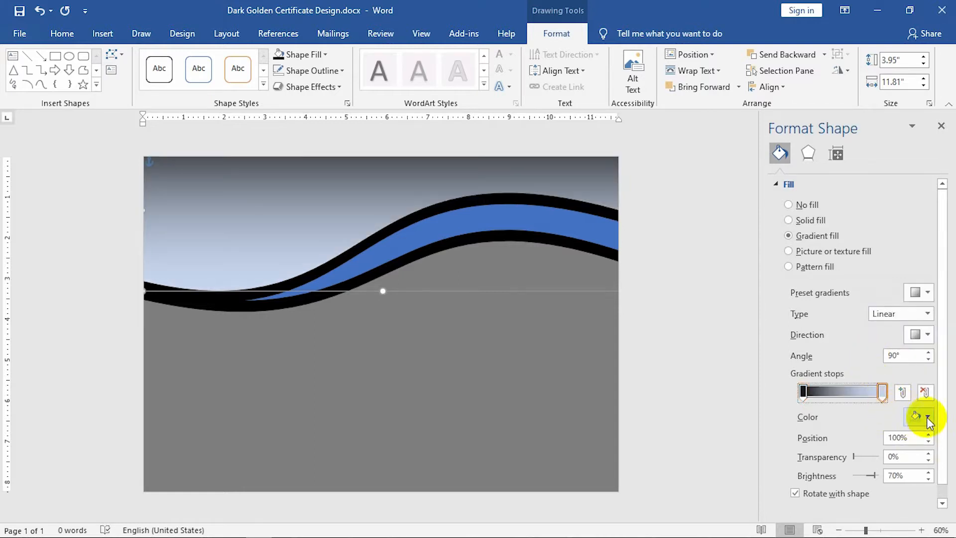
{"action": "left_click", "coordinate": [926, 416]}
{"action": "left_click", "coordinate": [856, 355]}
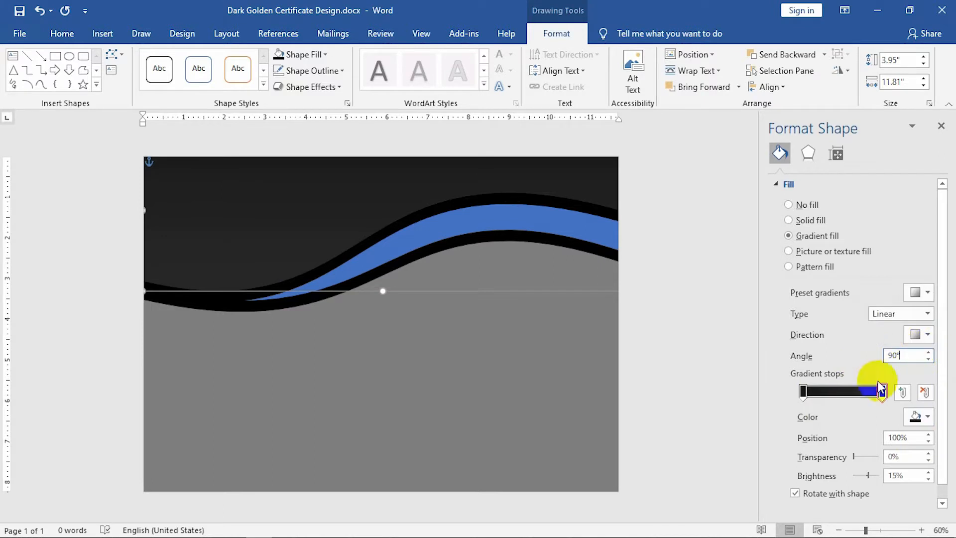
Darken the first stop slightly and set the last stop's brightness to 20%.
{"action": "left_click", "coordinate": [803, 392]}
{"action": "left_click", "coordinate": [913, 441]}
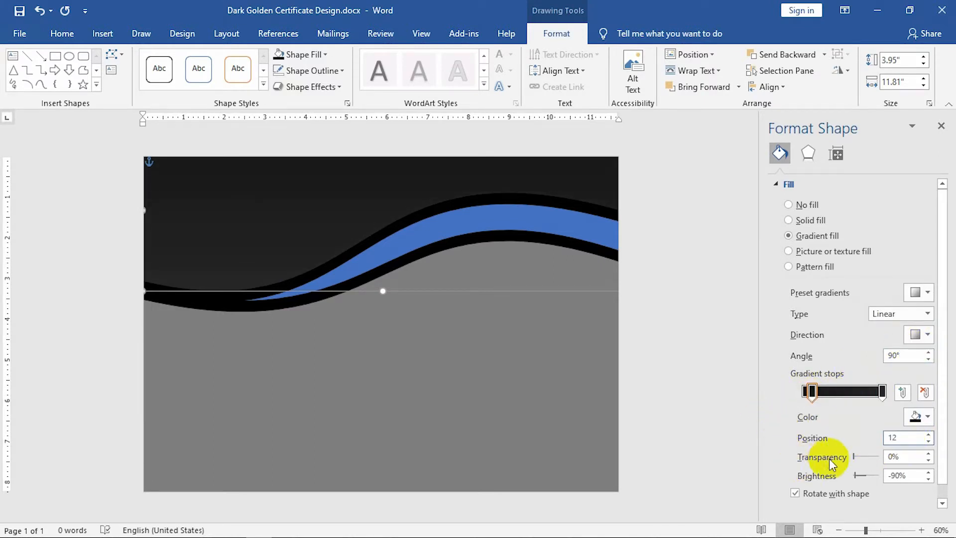
{"action": "left_click", "coordinate": [928, 479]}
{"action": "left_click", "coordinate": [928, 479]}
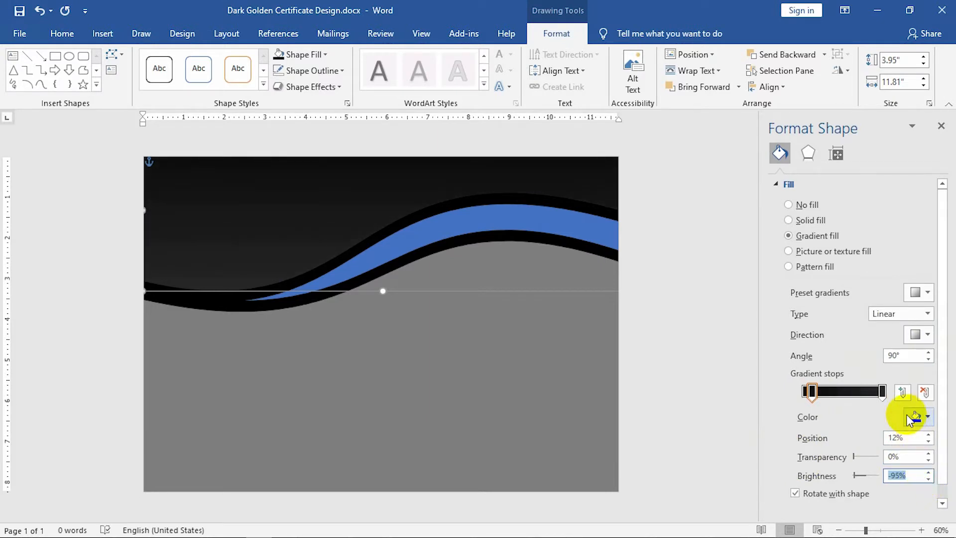
{"action": "left_click", "coordinate": [882, 392]}
{"action": "type", "text": "20"}
{"action": "key", "text": "Return"}
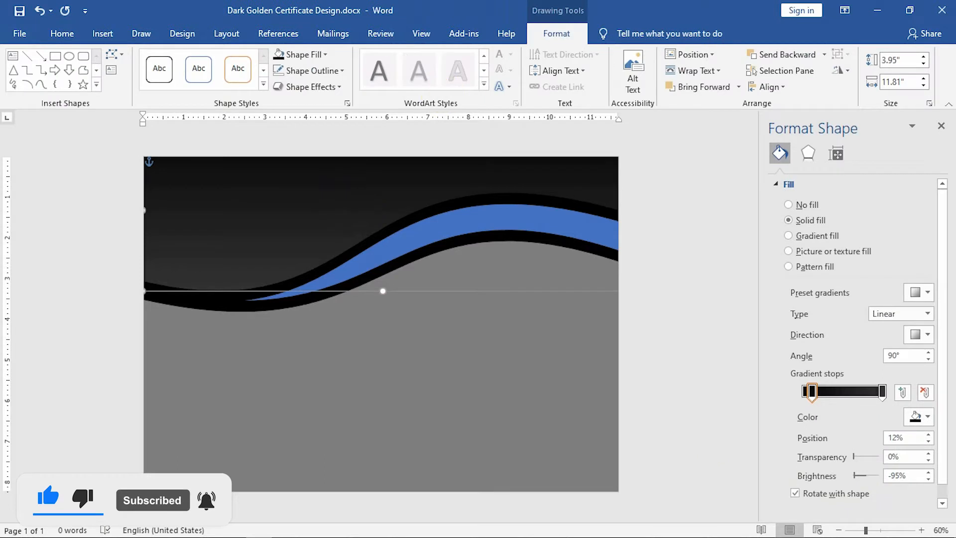
{"action": "left_click", "coordinate": [676, 412]}
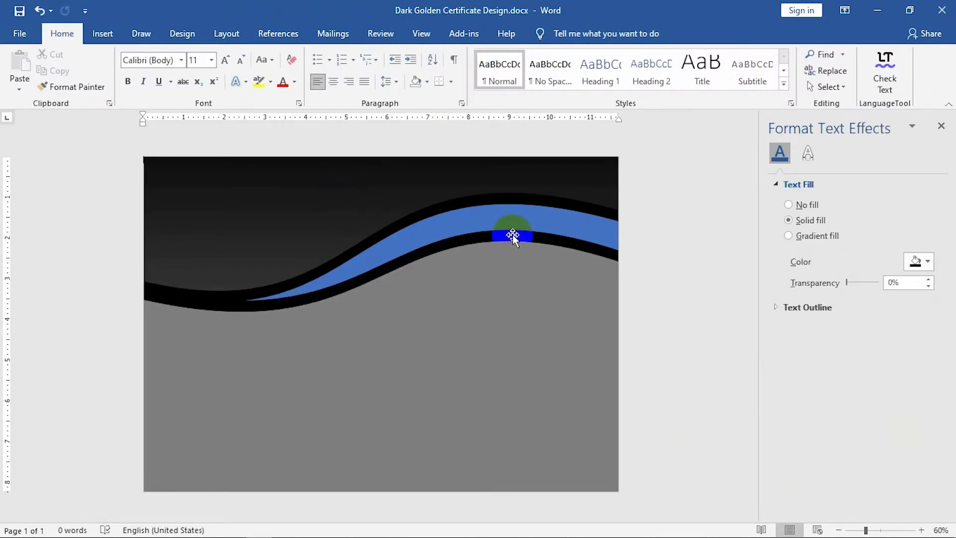
Switch the upper blue wave band from solid to gradient fill.
{"action": "left_click", "coordinate": [518, 223]}
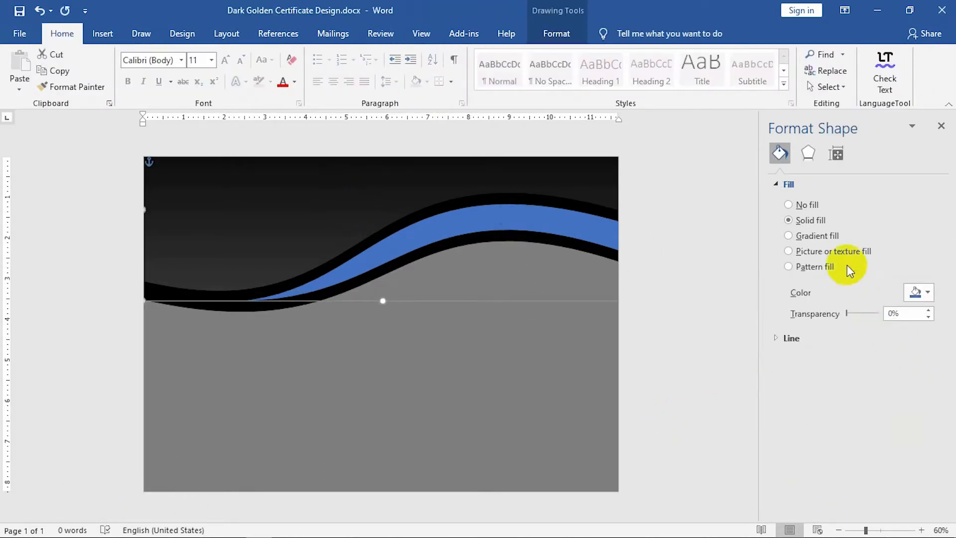
{"action": "left_click", "coordinate": [792, 236]}
{"action": "left_click", "coordinate": [805, 393]}
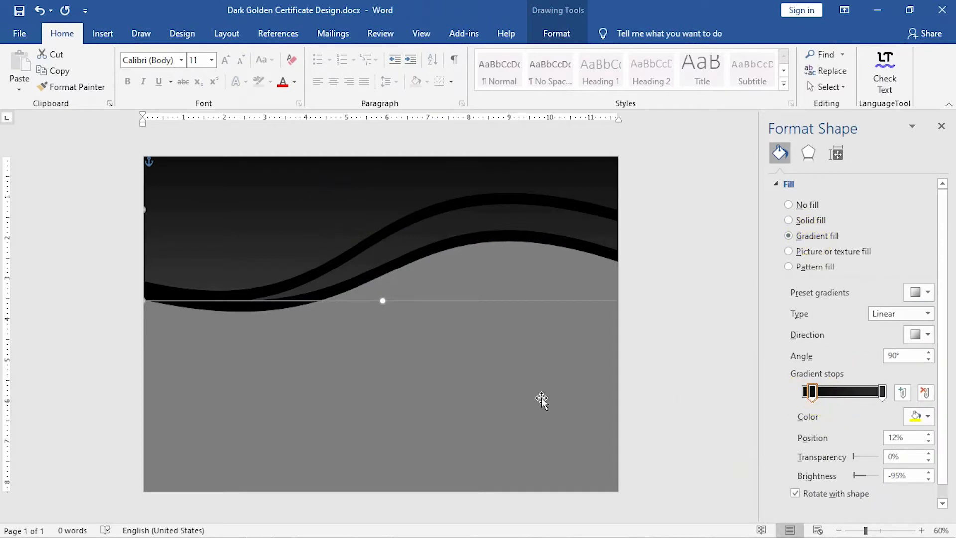
{"action": "left_click", "coordinate": [403, 242]}
{"action": "left_click", "coordinate": [389, 230]}
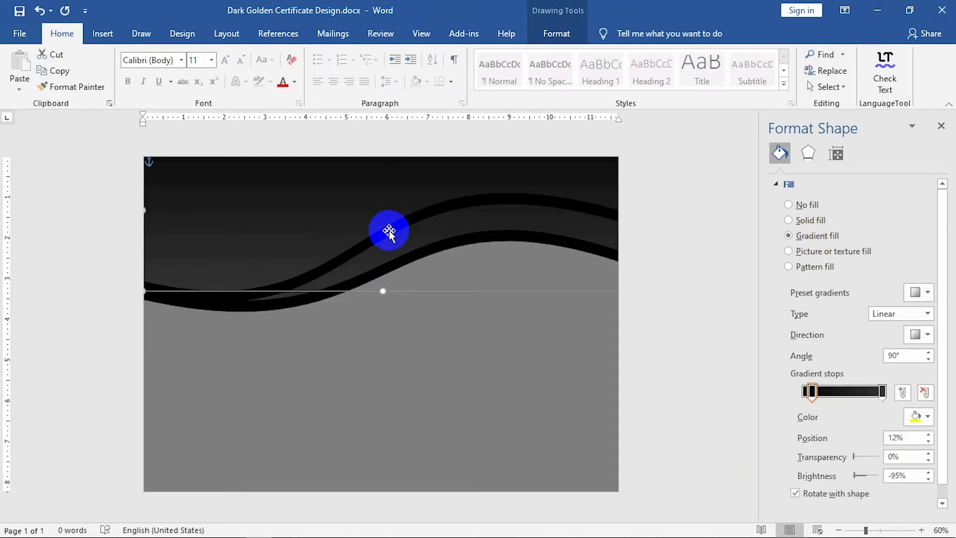
{"action": "left_click", "coordinate": [389, 230]}
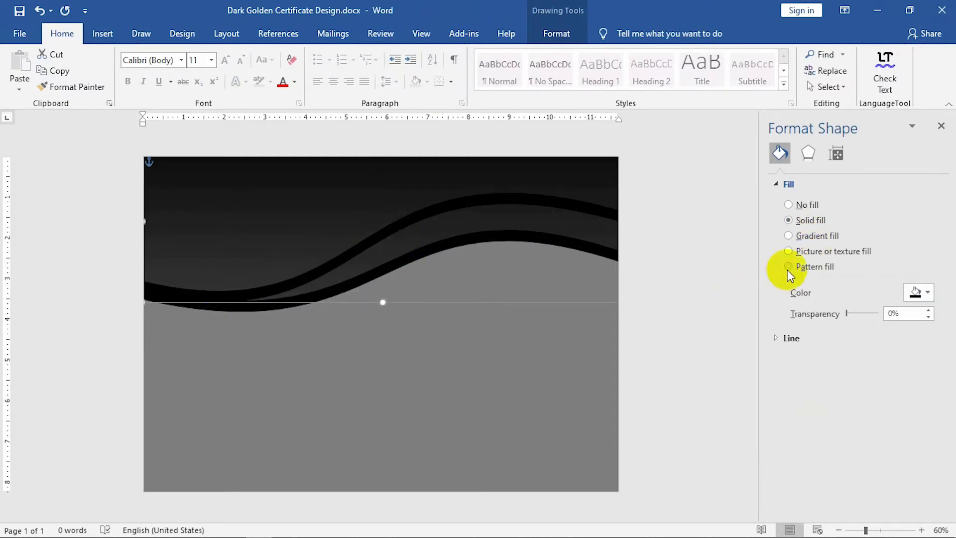
{"action": "left_click", "coordinate": [807, 236]}
{"action": "left_click", "coordinate": [824, 391]}
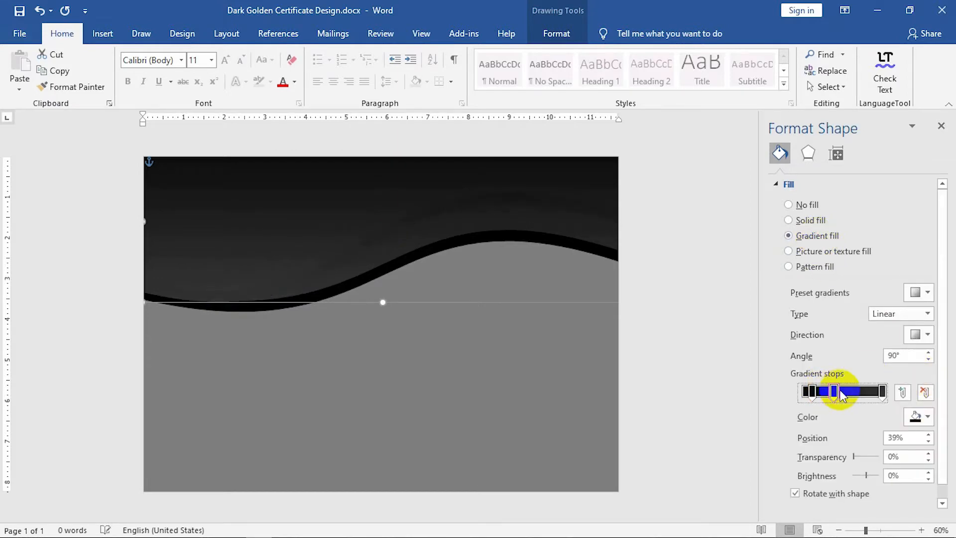
Colour the first gradient stop dark gold bb752c and the 39% stop bright gold f4d172.
{"action": "left_click", "coordinate": [812, 392]}
{"action": "left_click", "coordinate": [917, 416]}
{"action": "left_click", "coordinate": [891, 397]}
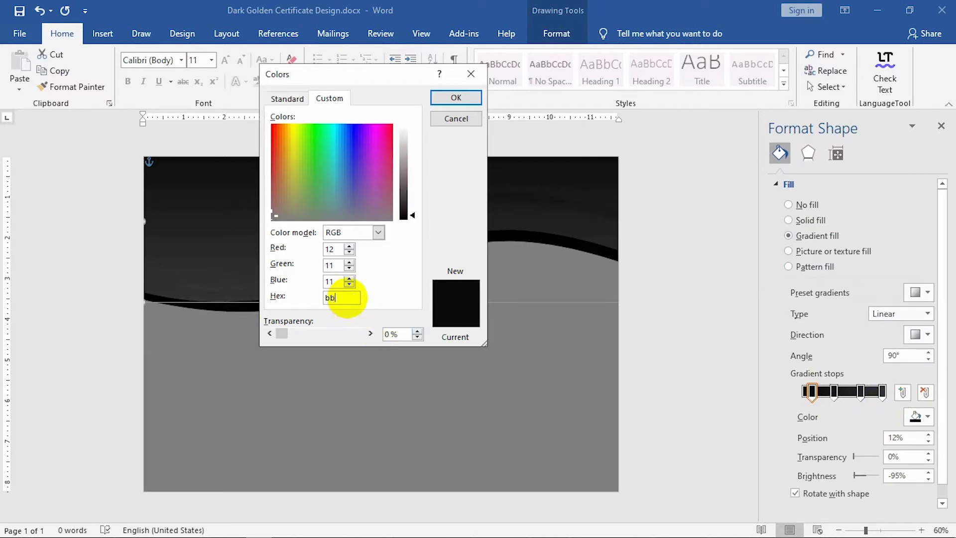
{"action": "left_click", "coordinate": [344, 297]}
{"action": "type", "text": "bb752c"}
{"action": "left_click", "coordinate": [441, 98]}
{"action": "left_click", "coordinate": [835, 392]}
{"action": "left_click", "coordinate": [918, 416]}
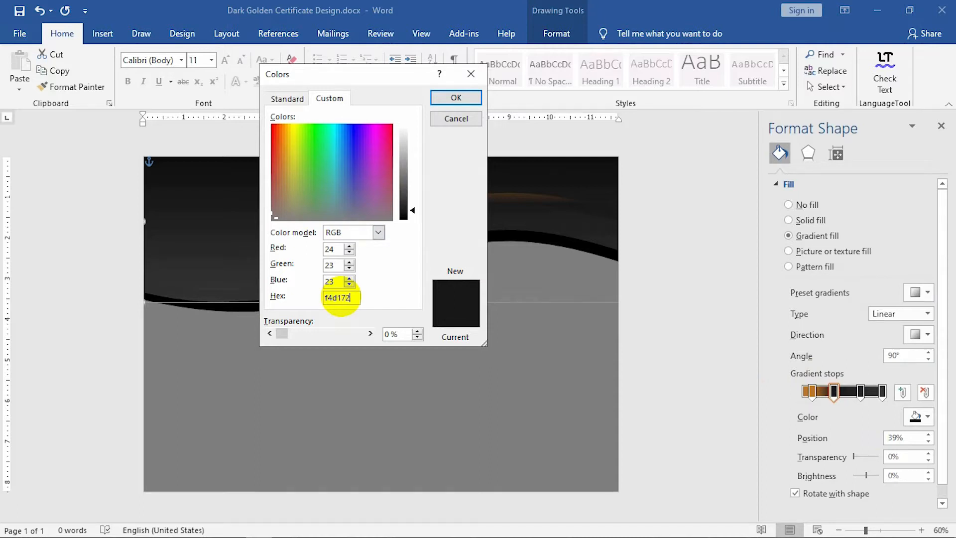
{"action": "left_click", "coordinate": [443, 98]}
Colour the 73% stop gold c78f36 and the last stop pale gold fad778.
{"action": "left_click", "coordinate": [860, 391]}
{"action": "left_click", "coordinate": [918, 417]}
{"action": "left_click", "coordinate": [911, 397]}
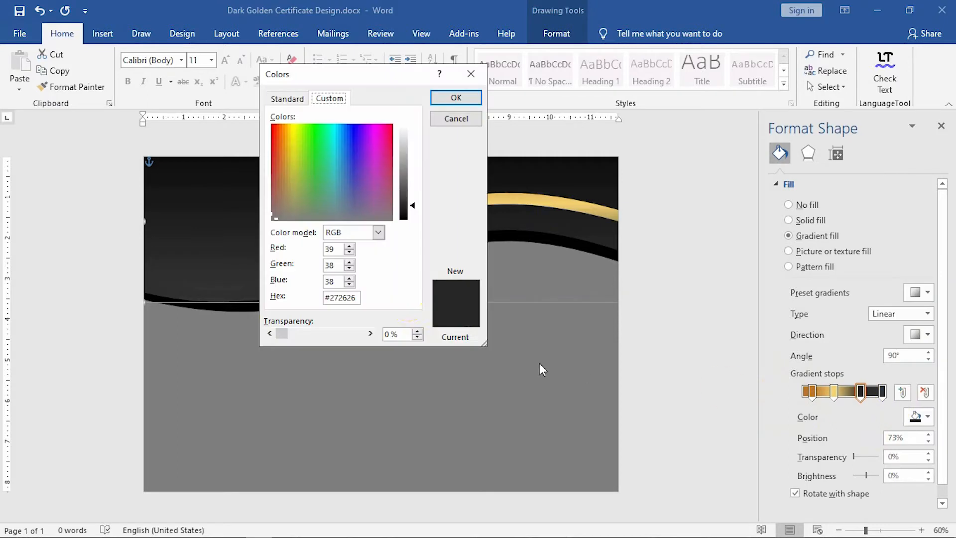
{"action": "key", "text": "ctrl+a"}
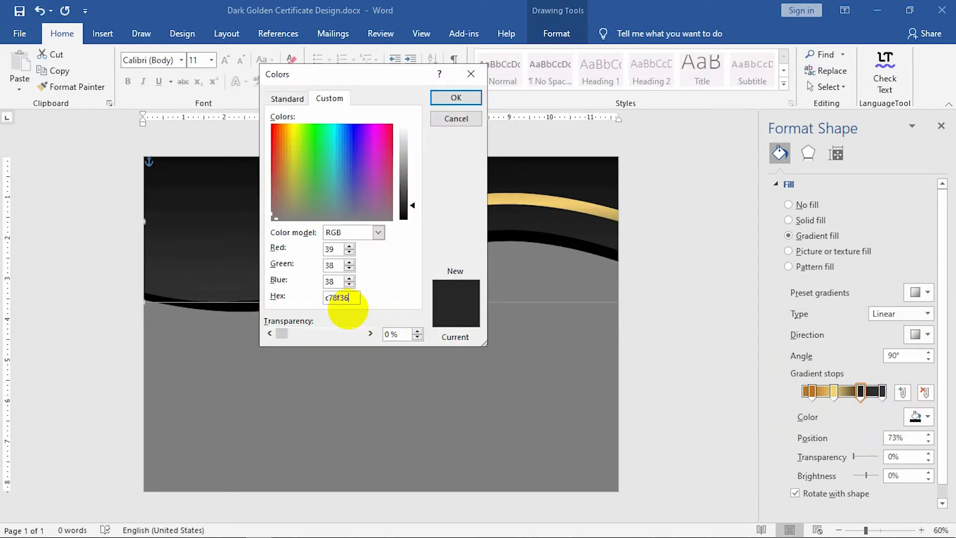
{"action": "type", "text": "c78f36"}
{"action": "left_click", "coordinate": [444, 99]}
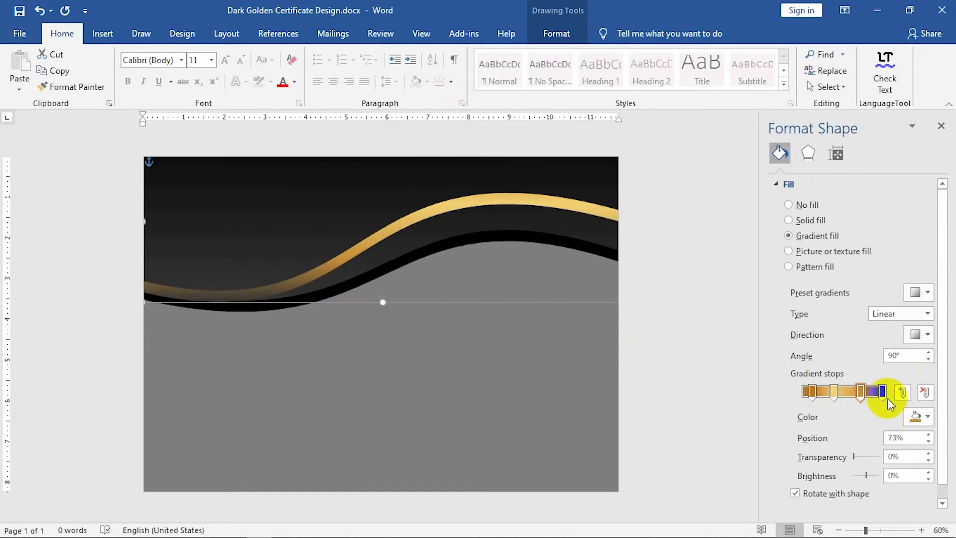
{"action": "left_click", "coordinate": [919, 416]}
{"action": "left_click", "coordinate": [866, 397]}
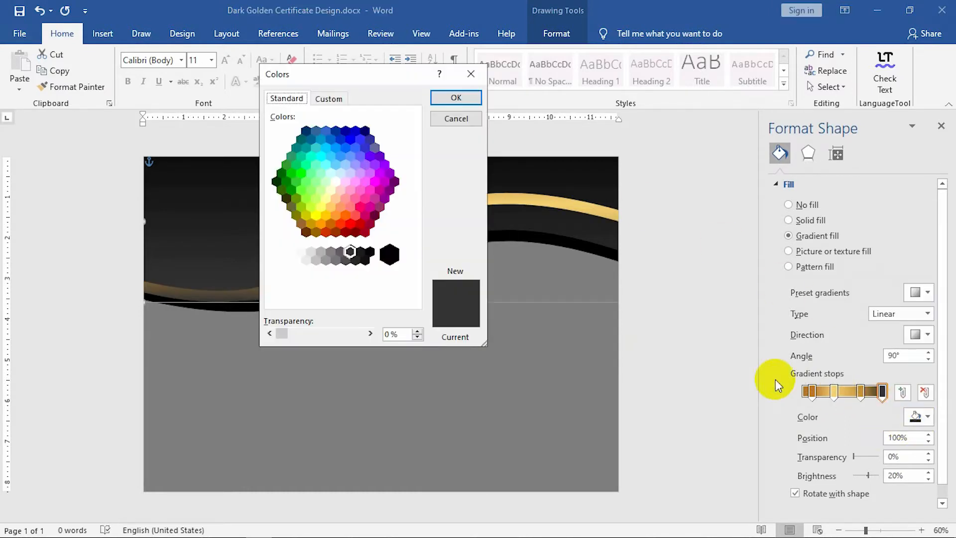
{"action": "left_click", "coordinate": [330, 98]}
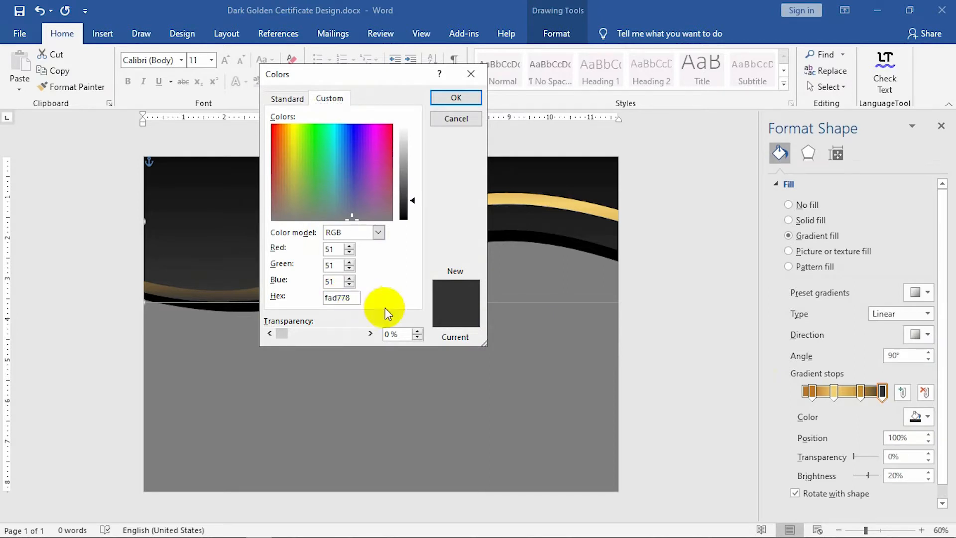
{"action": "left_click", "coordinate": [438, 97]}
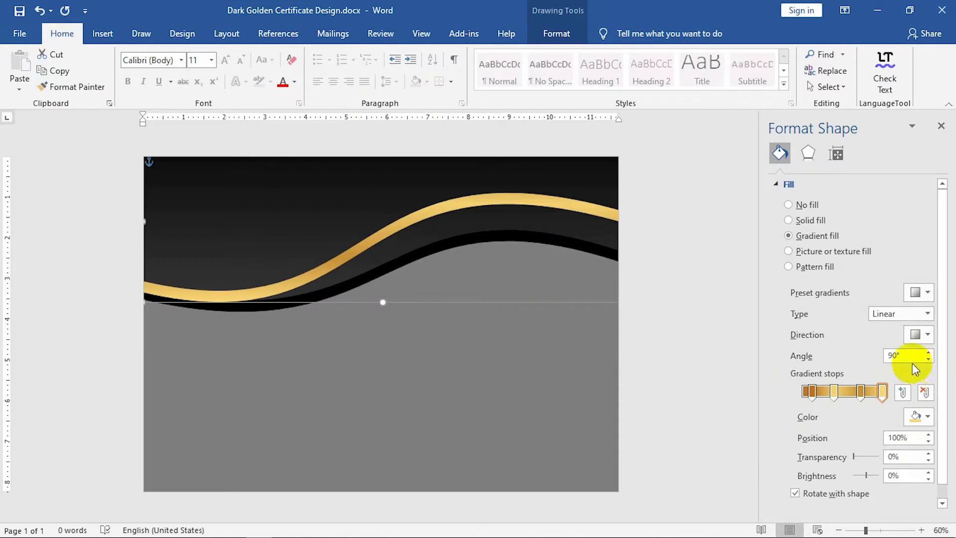
Change the gold wave's gradient type to Path and move the 73% stop to 75%.
{"action": "left_click", "coordinate": [898, 314]}
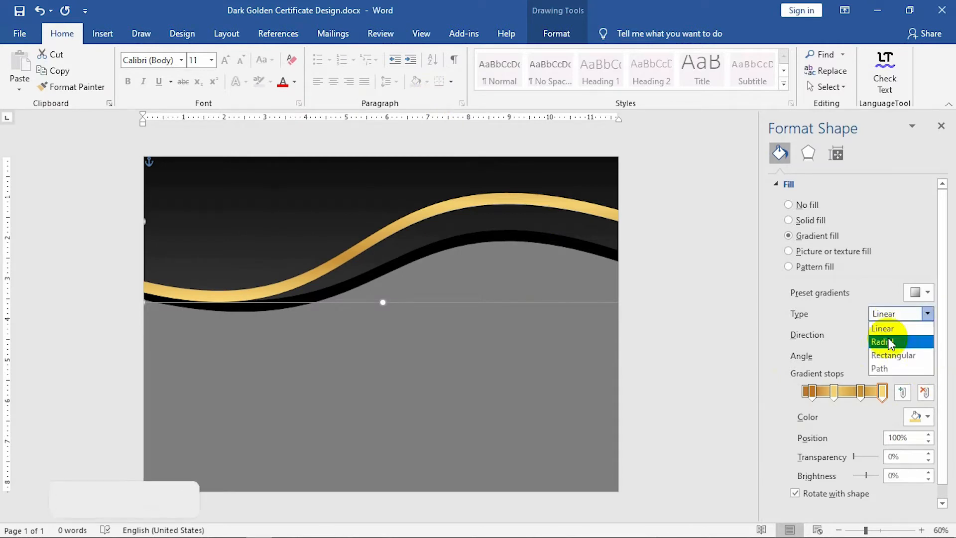
{"action": "left_click", "coordinate": [881, 355]}
{"action": "left_click", "coordinate": [809, 392]}
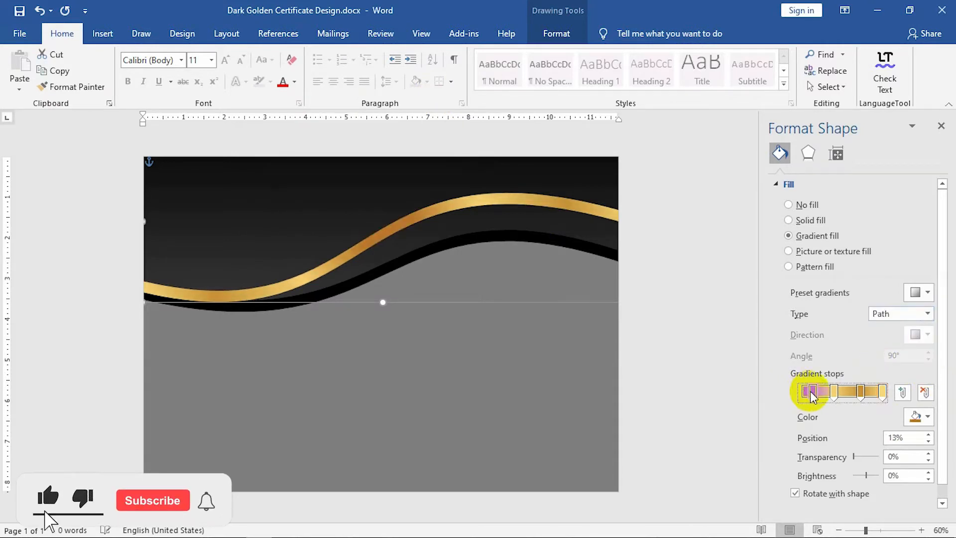
{"action": "left_click_drag", "start_coordinate": [913, 437], "coordinate": [828, 434]}
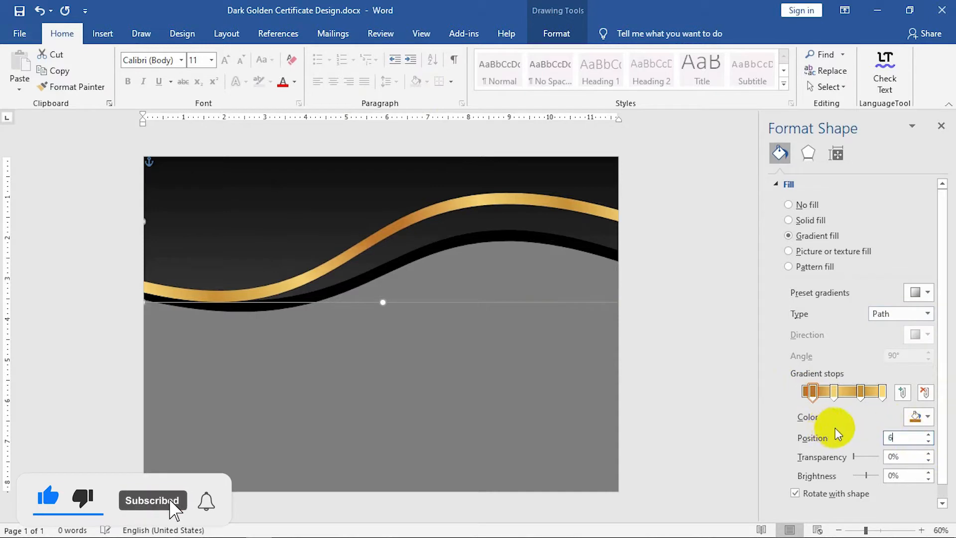
{"action": "left_click", "coordinate": [833, 392]}
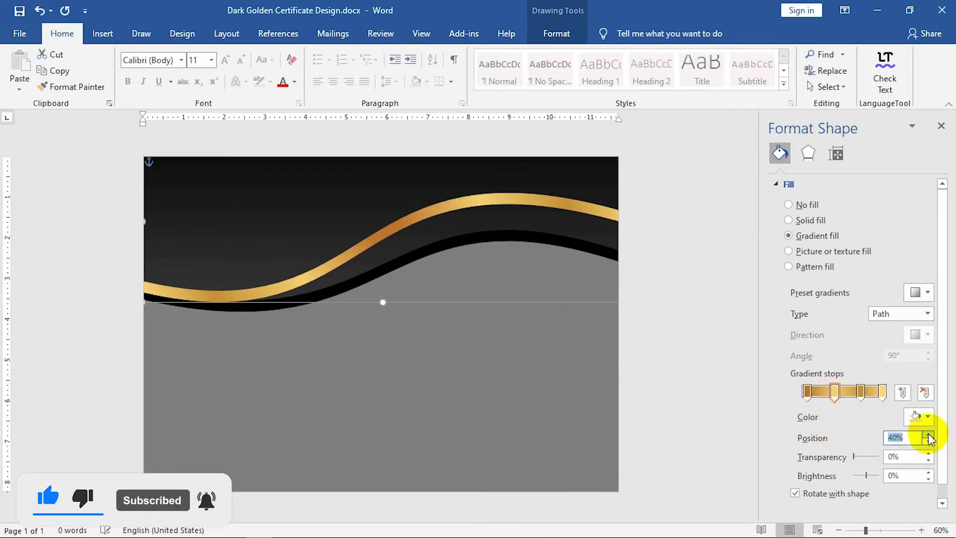
{"action": "left_click", "coordinate": [862, 392]}
{"action": "left_click_drag", "start_coordinate": [911, 438], "coordinate": [828, 416]}
{"action": "type", "text": "75"}
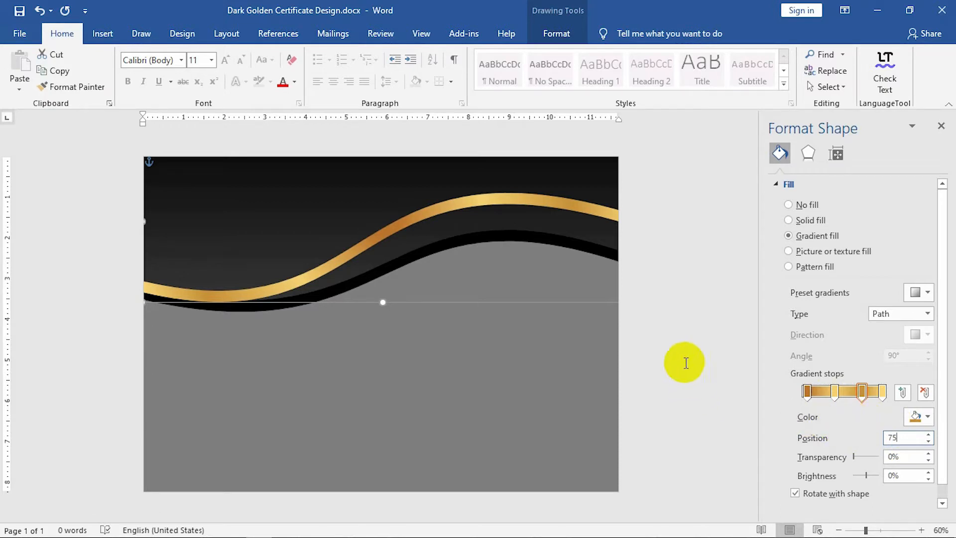
{"action": "key", "text": "Up"}
{"action": "key", "text": "Up"}
{"action": "key", "text": "Down"}
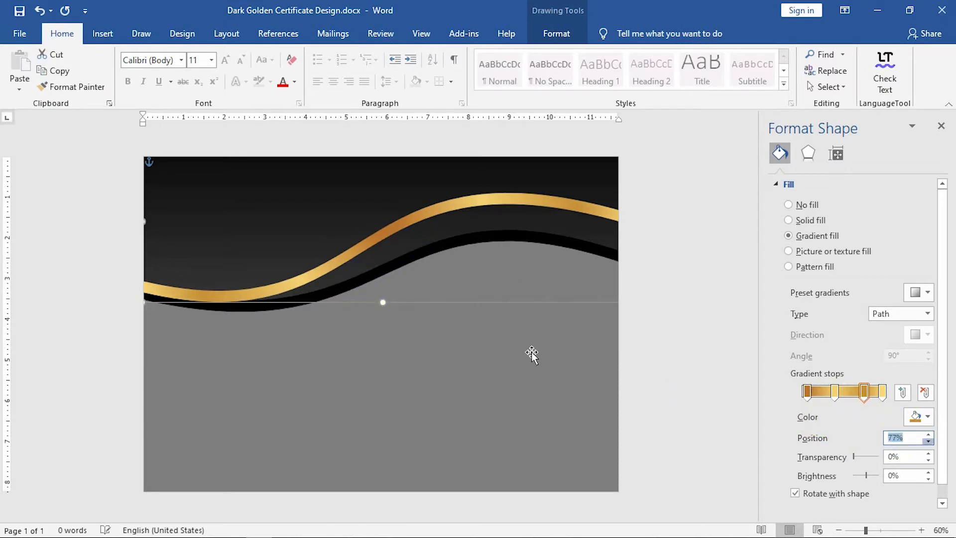
{"action": "key", "text": "Down"}
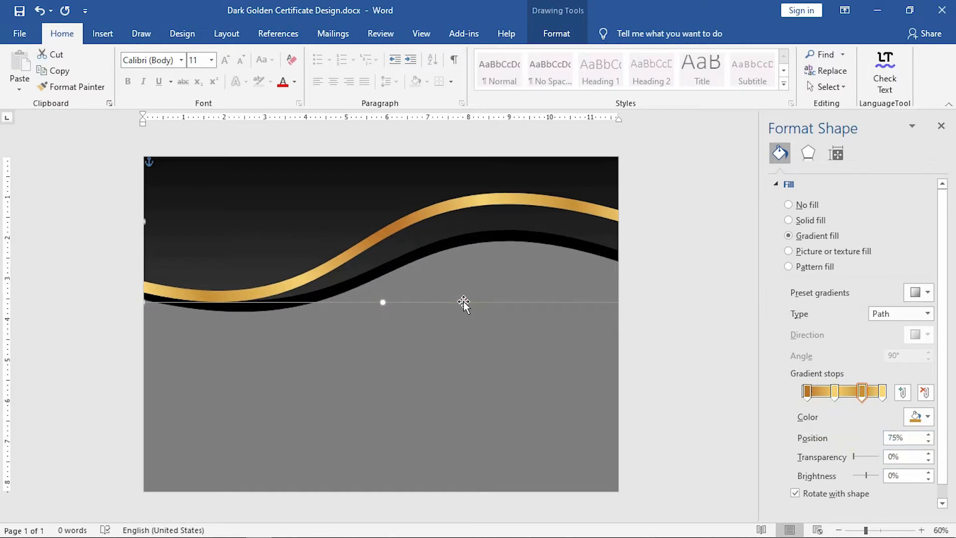
Nudge the waves upward and give the lower black wave the same gold gradient fill.
{"action": "key", "text": "Up"}
{"action": "key", "text": "Up"}
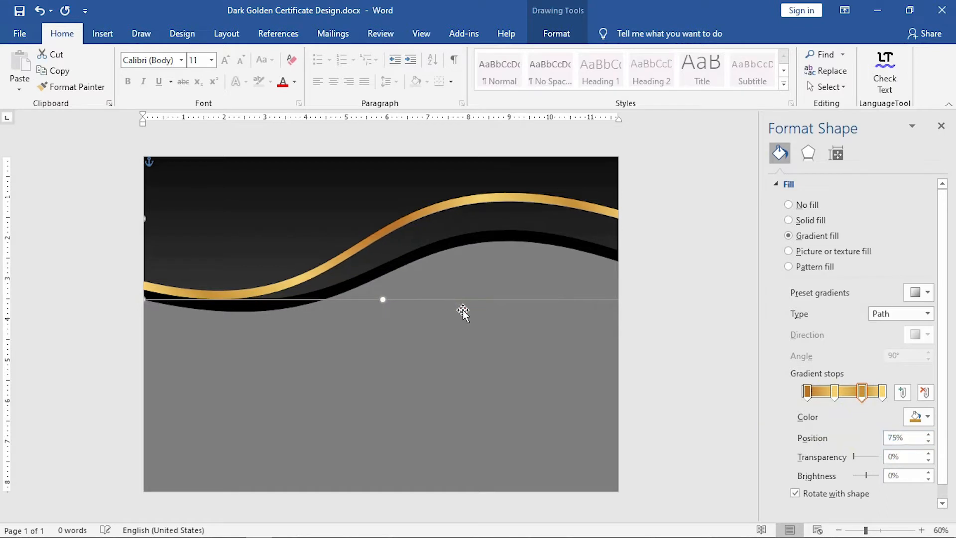
{"action": "left_click", "coordinate": [669, 309]}
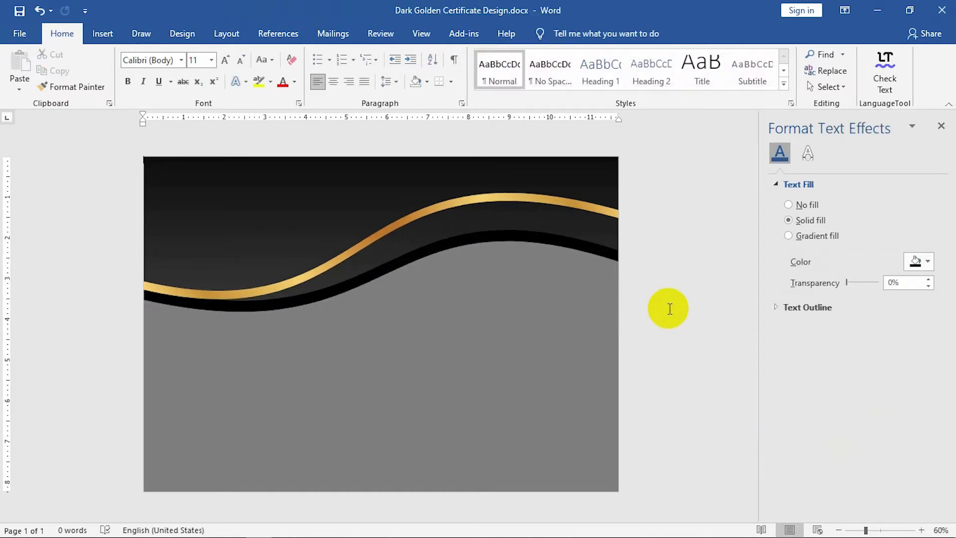
{"action": "left_click", "coordinate": [300, 302]}
{"action": "left_click", "coordinate": [808, 237]}
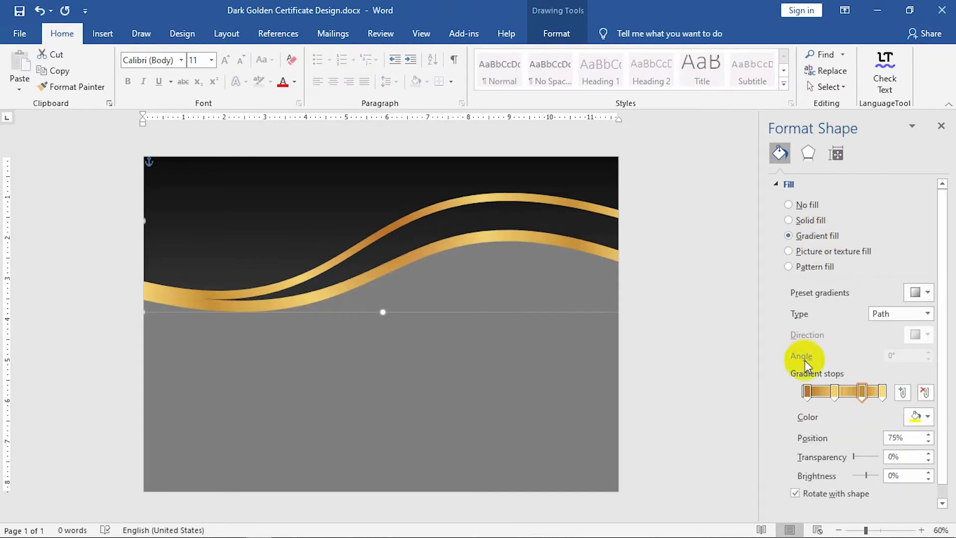
{"action": "key", "text": "Up"}
{"action": "key", "text": "Up"}
{"action": "key", "text": "Up"}
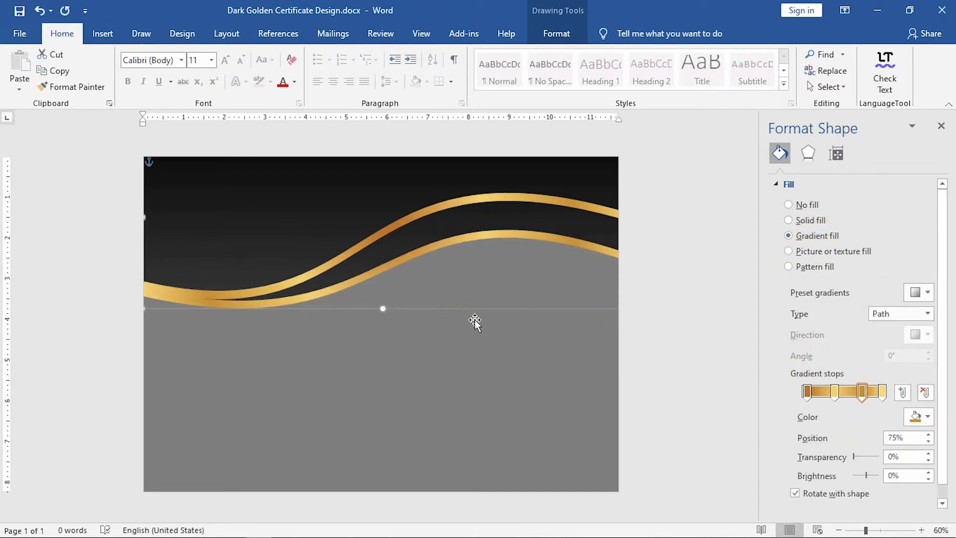
{"action": "left_click", "coordinate": [739, 382]}
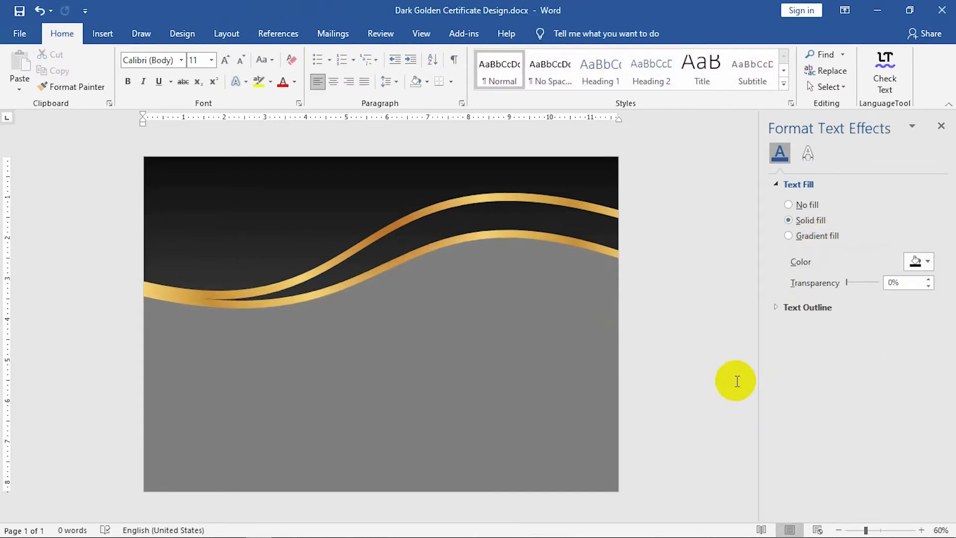
{"action": "left_click", "coordinate": [445, 219]}
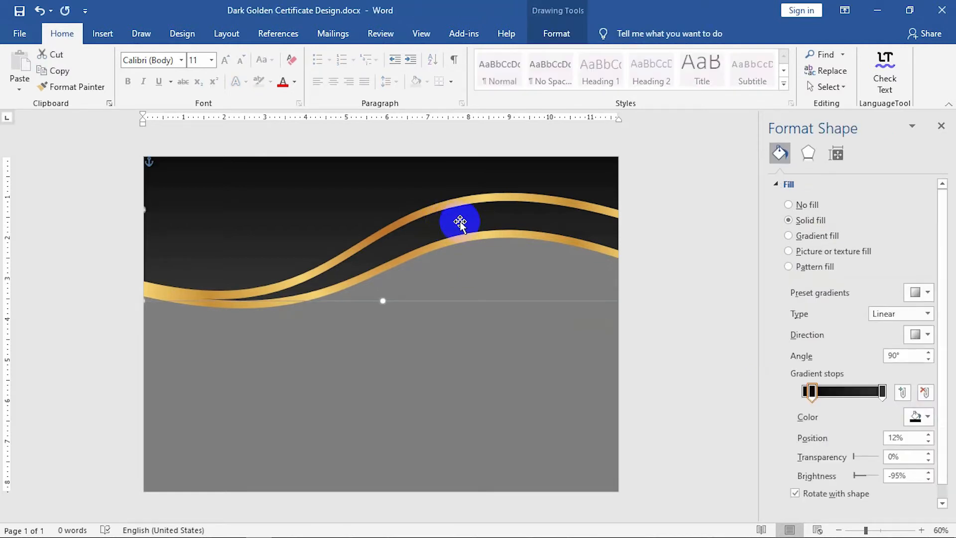
Add a shadow to the upper gold wave with 30 pt blur and 5 pt distance.
{"action": "left_click", "coordinate": [807, 152]}
{"action": "left_click", "coordinate": [799, 184]}
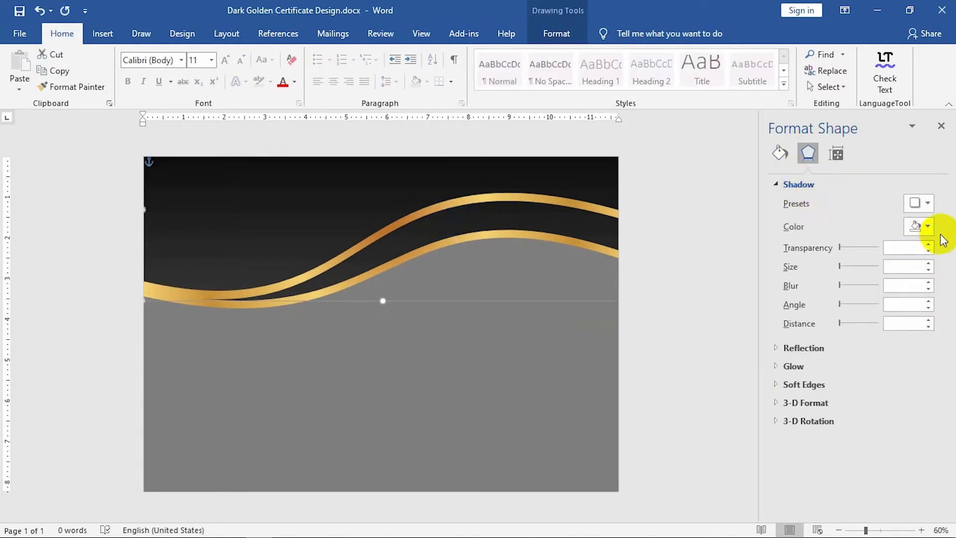
{"action": "left_click", "coordinate": [889, 254]}
{"action": "key", "text": "Tab"}
{"action": "key", "text": "Tab"}
{"action": "type", "text": "30"}
{"action": "key", "text": "Tab"}
{"action": "key", "text": "Tab"}
{"action": "key", "text": "Tab"}
{"action": "key", "text": "Tab"}
{"action": "type", "text": "5"}
{"action": "key", "text": "Return"}
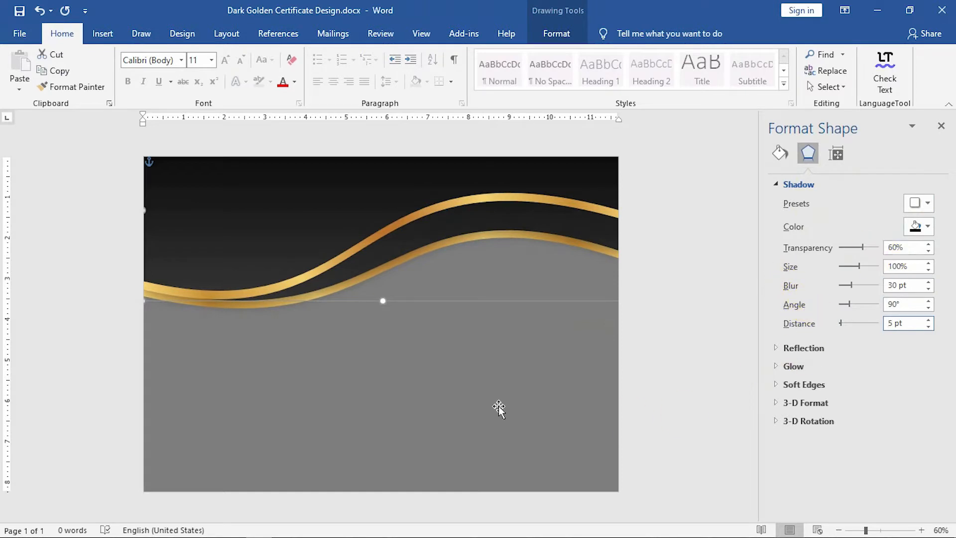
Give the other gold wave a shadow with 60% transparency, 30 pt blur and 5 pt distance.
{"action": "left_click", "coordinate": [232, 331]}
{"action": "left_click", "coordinate": [259, 309]}
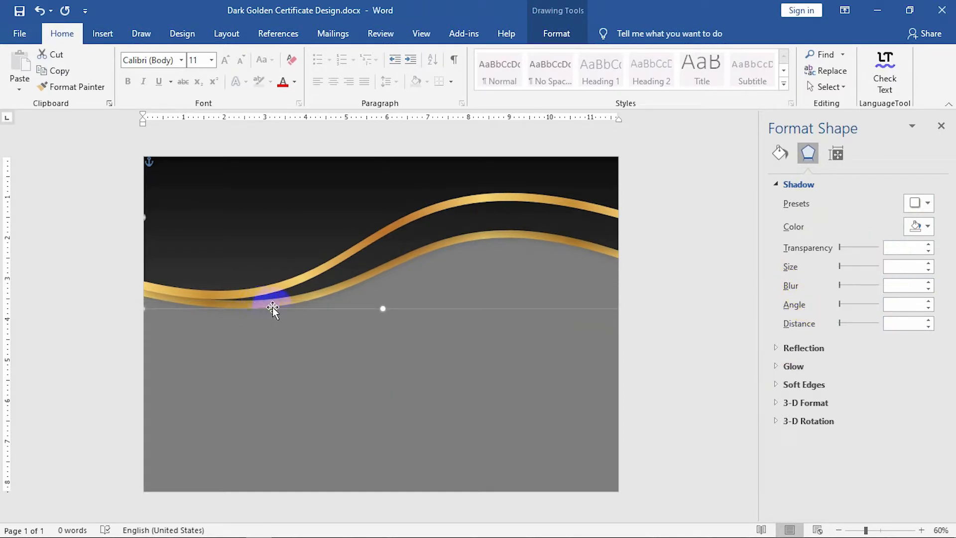
{"action": "left_click", "coordinate": [897, 248]}
{"action": "type", "text": "5"}
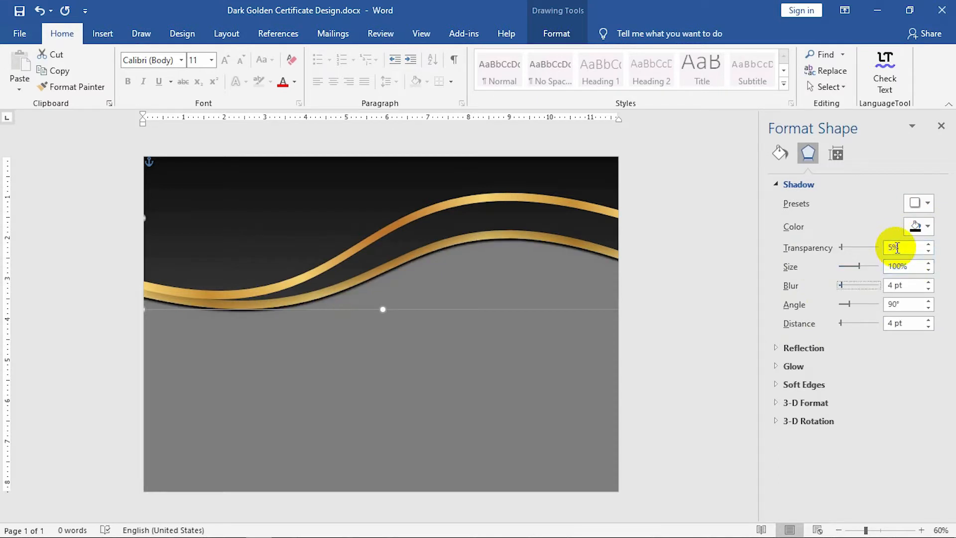
{"action": "type", "text": "30"}
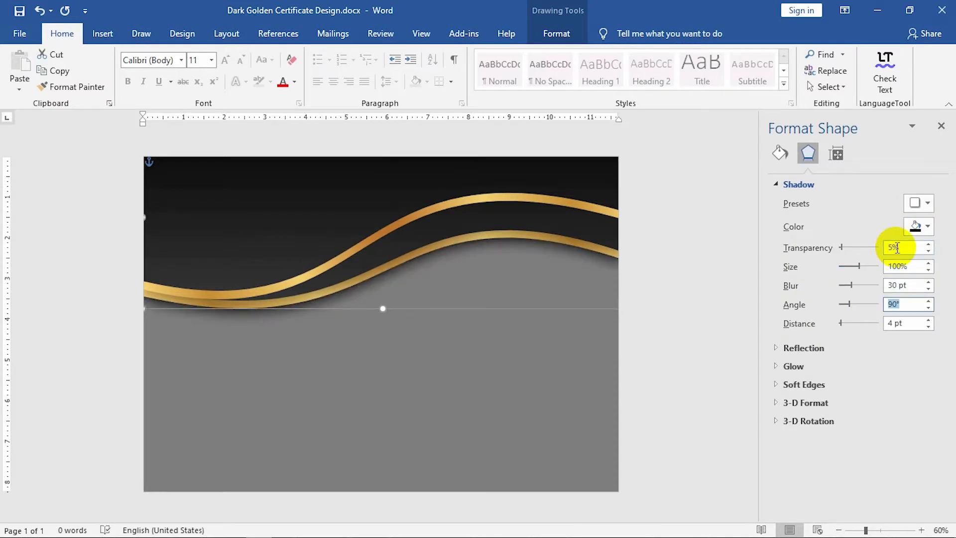
{"action": "left_click", "coordinate": [309, 215]}
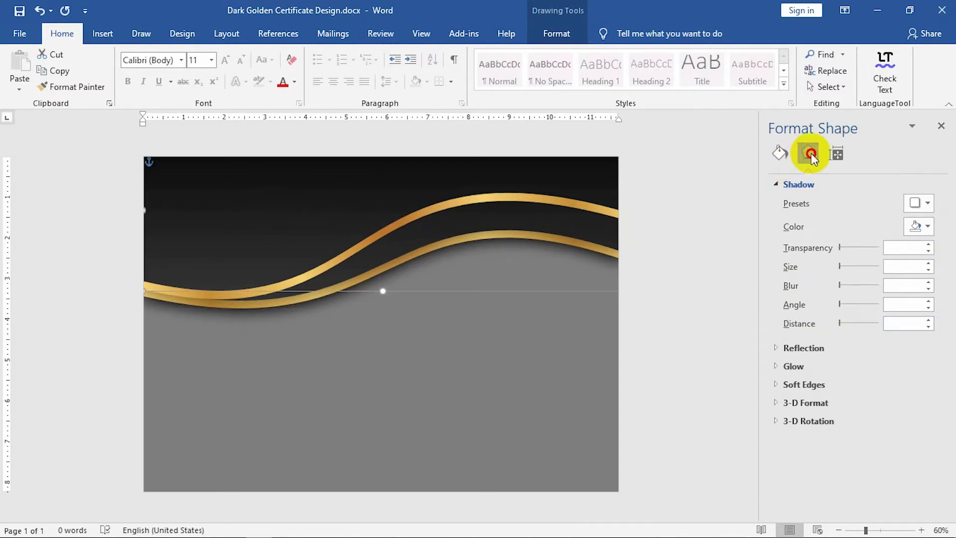
{"action": "left_click", "coordinate": [897, 248]}
{"action": "type", "text": "60"}
{"action": "key", "text": "Tab"}
{"action": "type", "text": "30"}
{"action": "key", "text": "Tab"}
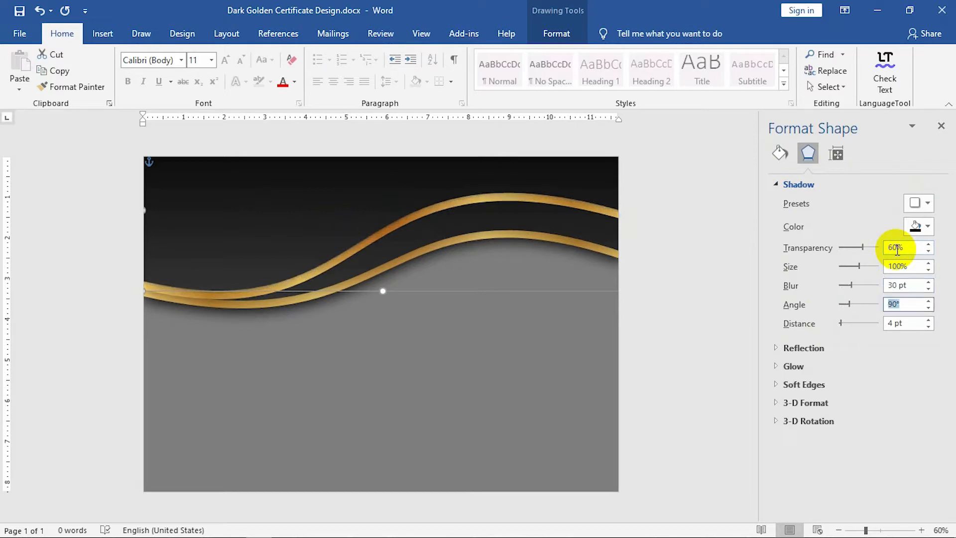
{"action": "type", "text": "5"}
{"action": "key", "text": "Return"}
Set the remaining wave's shadow to 5% transparency with 30 pt blur.
{"action": "left_click_drag", "start_coordinate": [420, 213], "coordinate": [216, 300]}
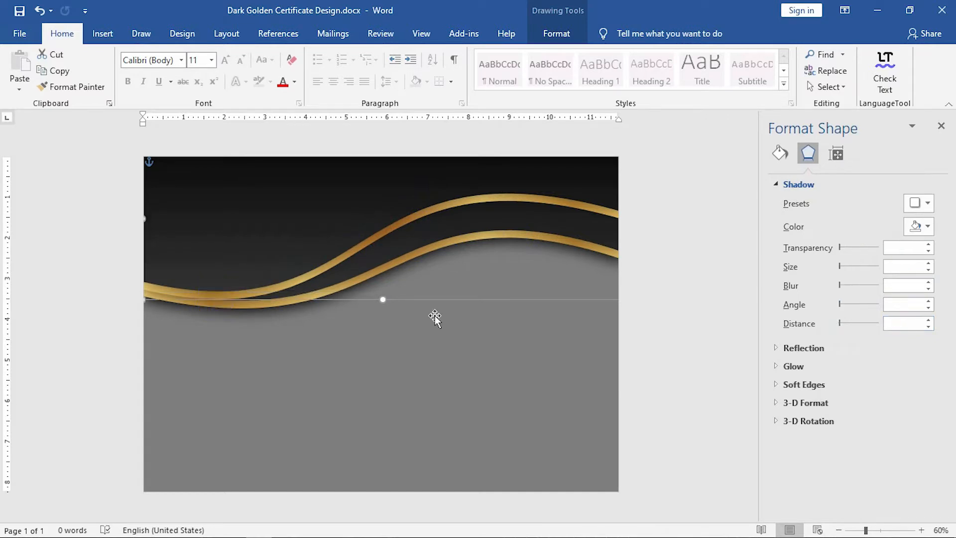
{"action": "left_click", "coordinate": [907, 249]}
{"action": "type", "text": "5"}
{"action": "key", "text": "Return"}
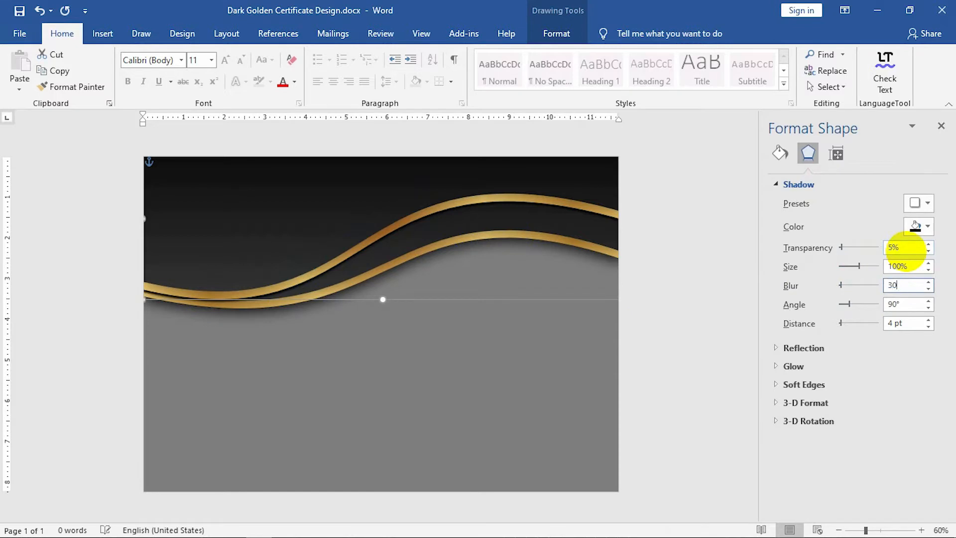
{"action": "type", "text": "30"}
{"action": "key", "text": "Tab"}
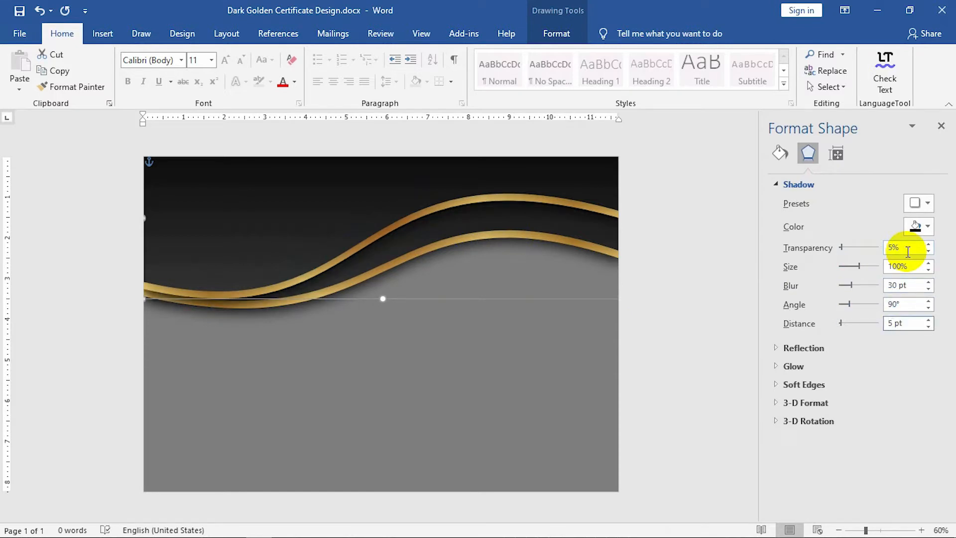
{"action": "left_click", "coordinate": [532, 341]}
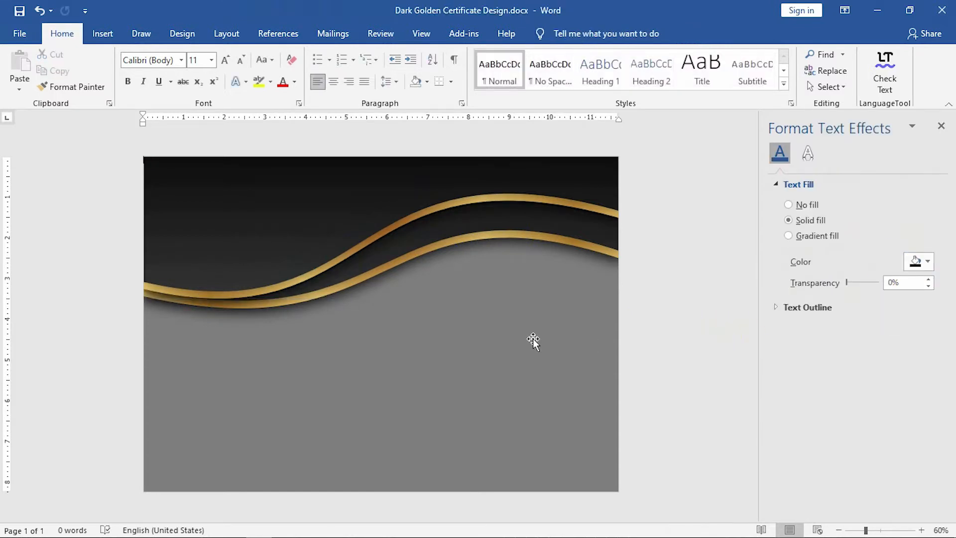
{"action": "left_click", "coordinate": [556, 379]}
{"action": "left_click", "coordinate": [788, 236]}
Fill the grey lower background with a dark gradient angled at 270°.
{"action": "left_click", "coordinate": [811, 392]}
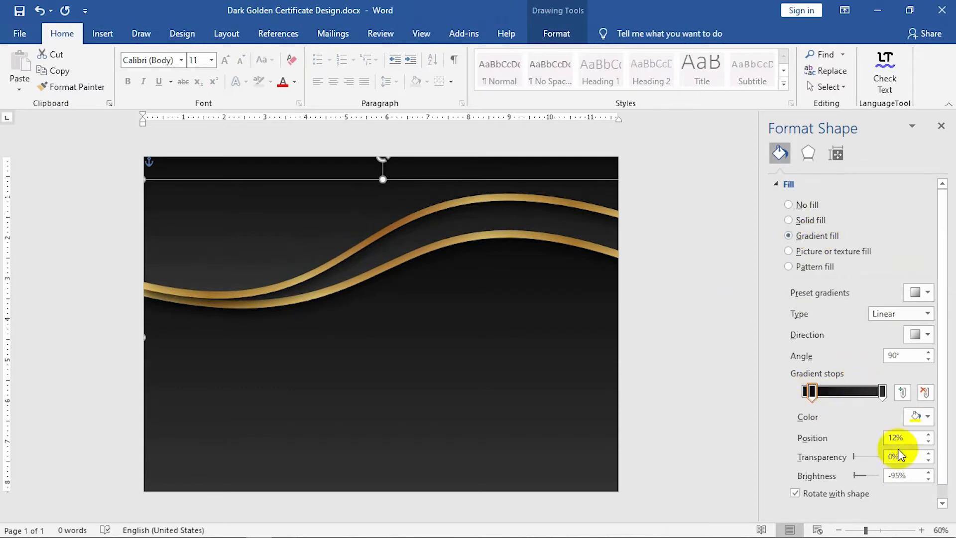
{"action": "double_click", "coordinate": [896, 355]}
{"action": "type", "text": "27"}
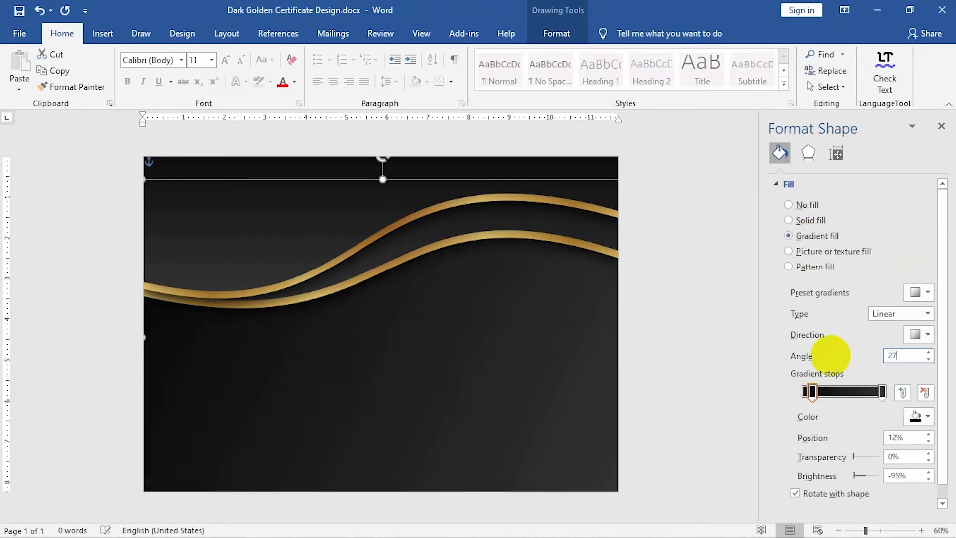
{"action": "type", "text": "0"}
{"action": "left_click", "coordinate": [898, 437]}
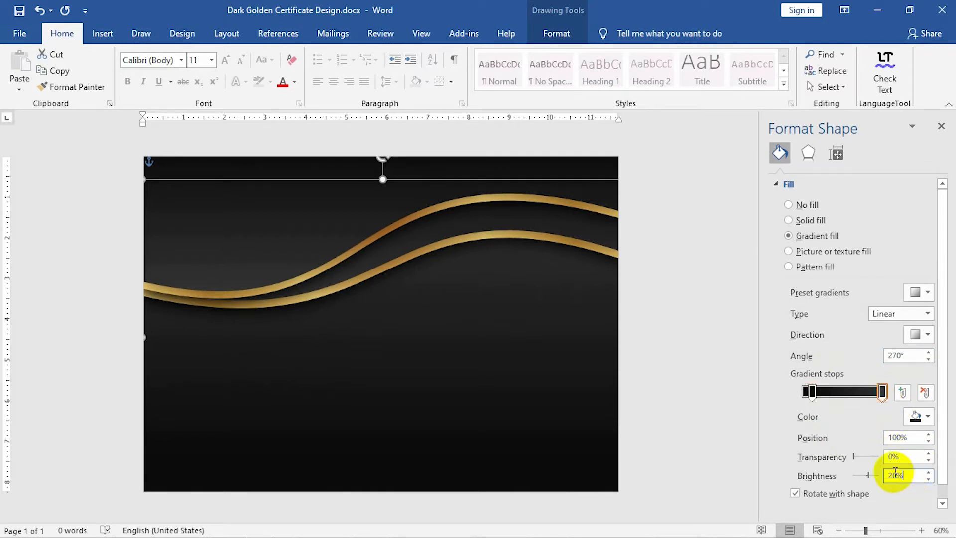
{"action": "left_click", "coordinate": [704, 394]}
{"action": "left_click", "coordinate": [102, 35]}
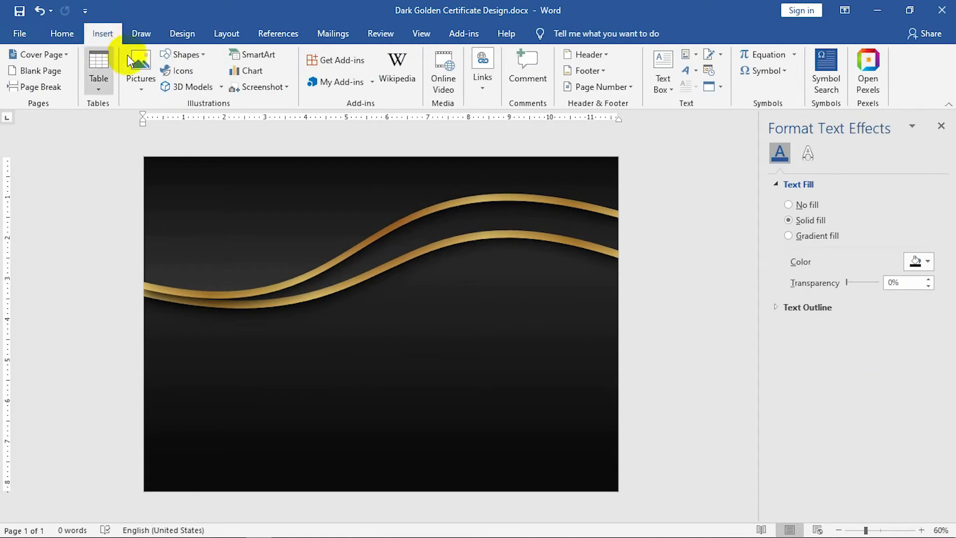
Draw a tall rectangle with no outline and position it just below the waves.
{"action": "left_click", "coordinate": [181, 54]}
{"action": "left_click", "coordinate": [184, 81]}
{"action": "mouse_move", "coordinate": [181, 247]}
{"action": "left_mouse_down"}
{"action": "mouse_move", "coordinate": [210, 480]}
{"action": "mouse_move", "coordinate": [239, 486]}
{"action": "left_mouse_up"}
{"action": "left_click", "coordinate": [311, 70]}
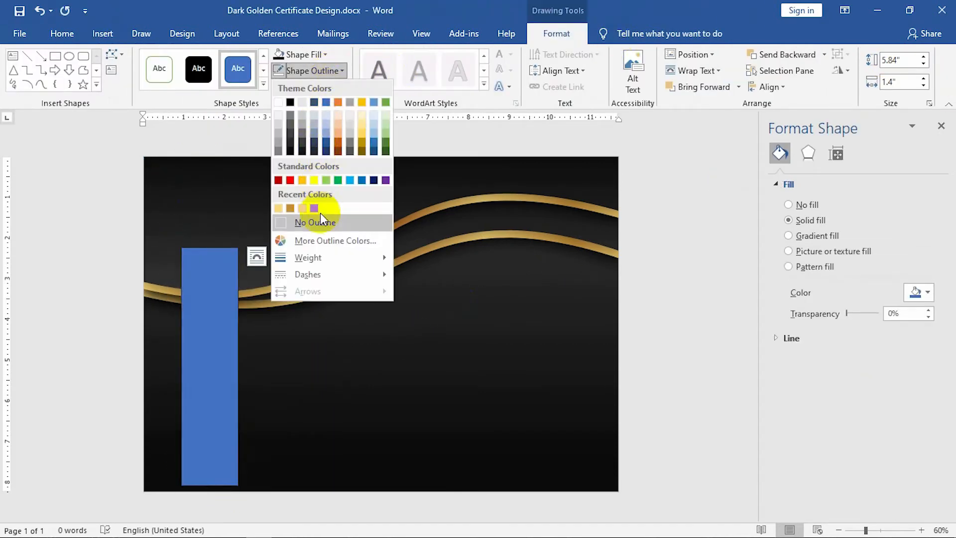
{"action": "left_click", "coordinate": [314, 208]}
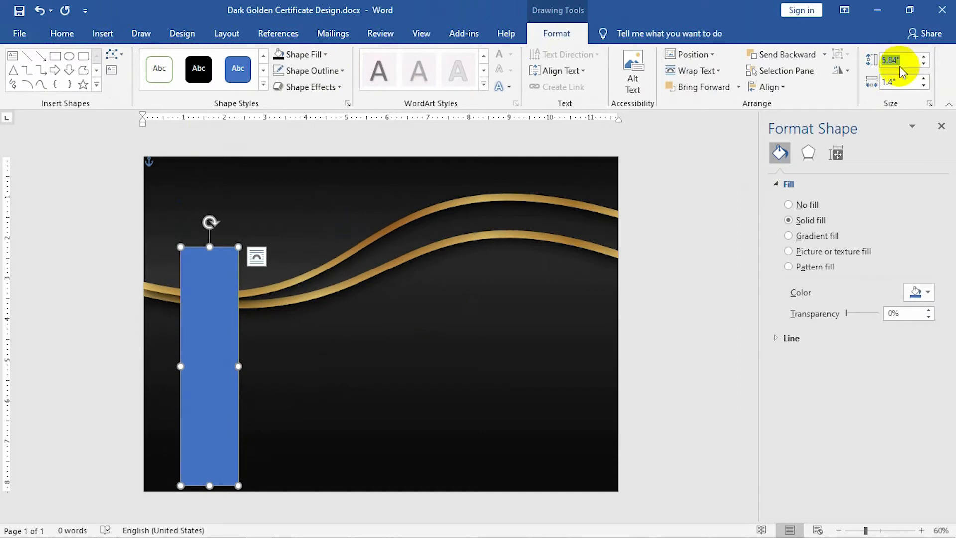
{"action": "type", "text": "1"}
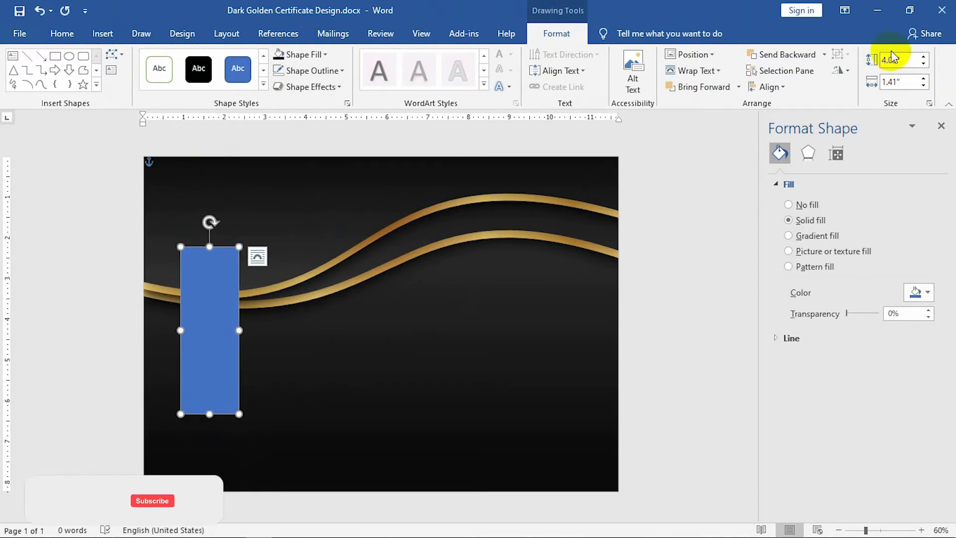
{"action": "left_click_drag", "start_coordinate": [217, 307], "coordinate": [213, 351]}
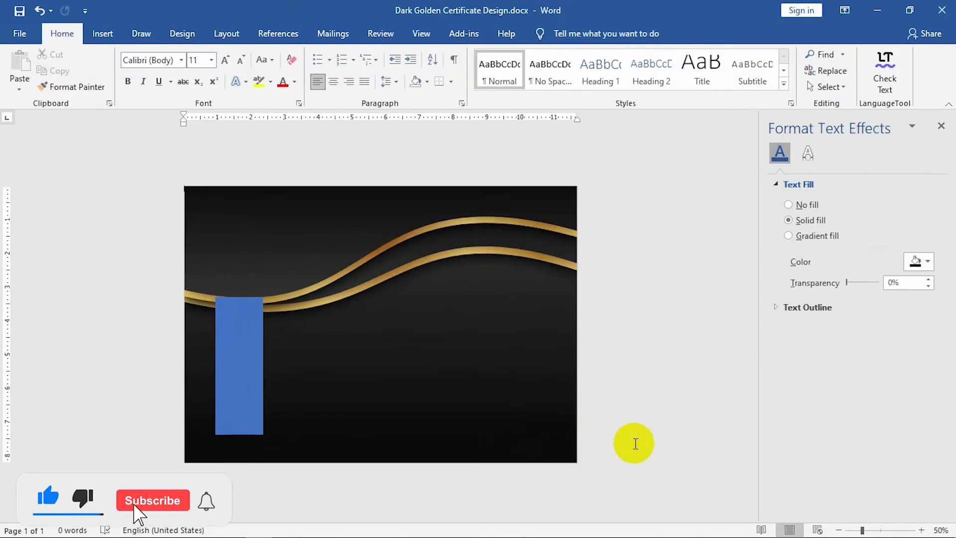
{"action": "left_click", "coordinate": [240, 390]}
Edit the rectangle's points to pull a notch into its bottom edge, forming a ribbon tail.
{"action": "left_click", "coordinate": [246, 412]}
{"action": "scroll", "coordinate": [239, 418], "scroll_direction": "up", "scroll_amount": 13}
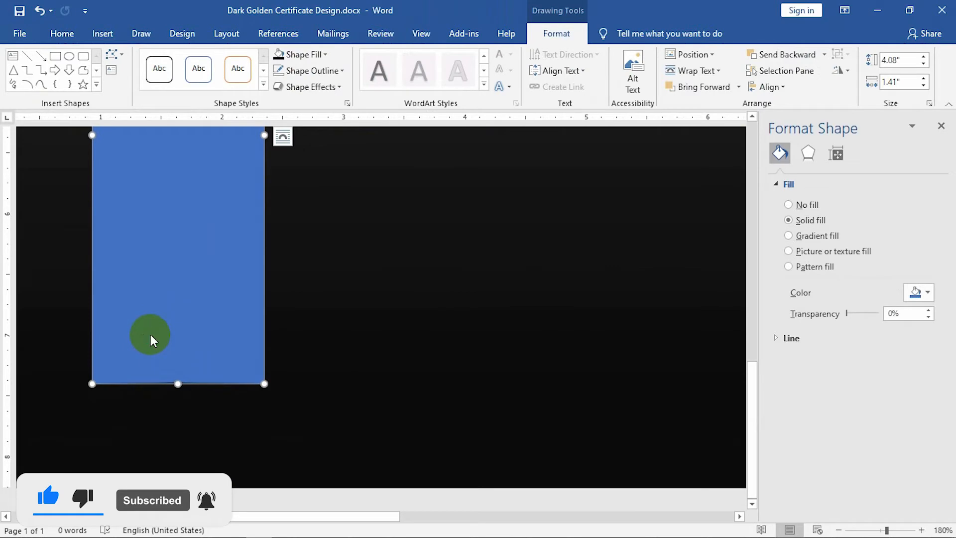
{"action": "right_click", "coordinate": [150, 333]}
{"action": "left_click", "coordinate": [197, 148]}
{"action": "left_click_drag", "start_coordinate": [178, 382], "coordinate": [178, 338]}
{"action": "scroll", "coordinate": [216, 408], "scroll_direction": "down", "scroll_amount": 12}
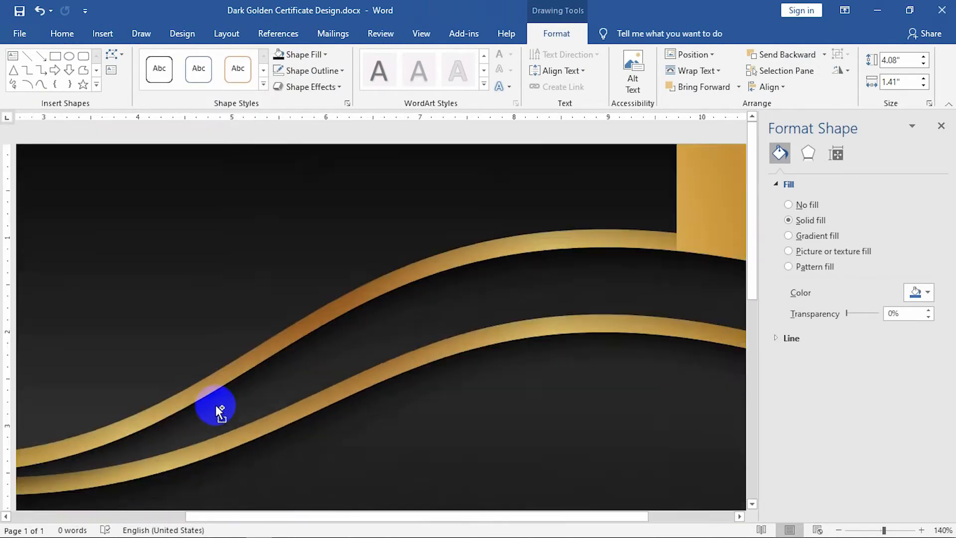
{"action": "left_click", "coordinate": [663, 438]}
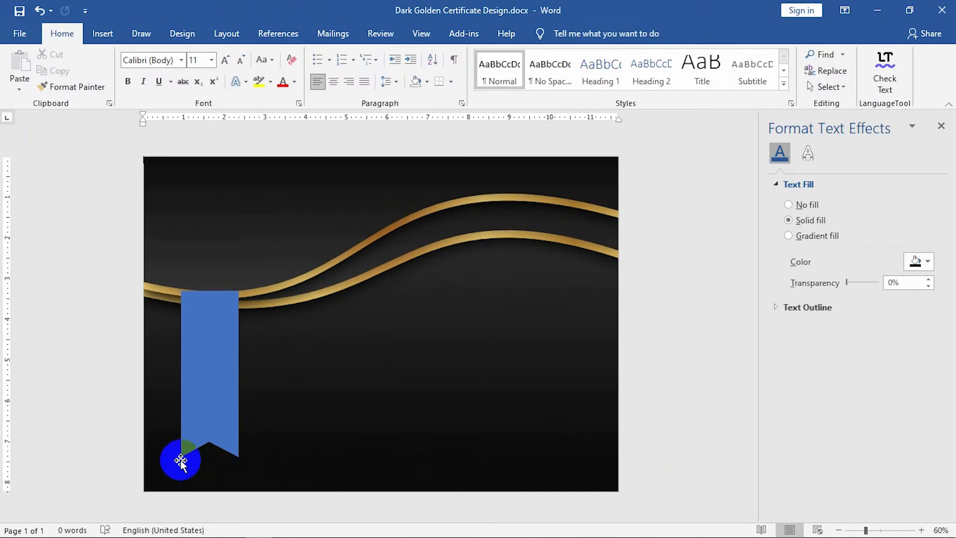
{"action": "left_click", "coordinate": [205, 390]}
Give the ribbon a gradient fill with light gold and deeper gold stops.
{"action": "left_click", "coordinate": [213, 341]}
{"action": "left_click", "coordinate": [816, 236]}
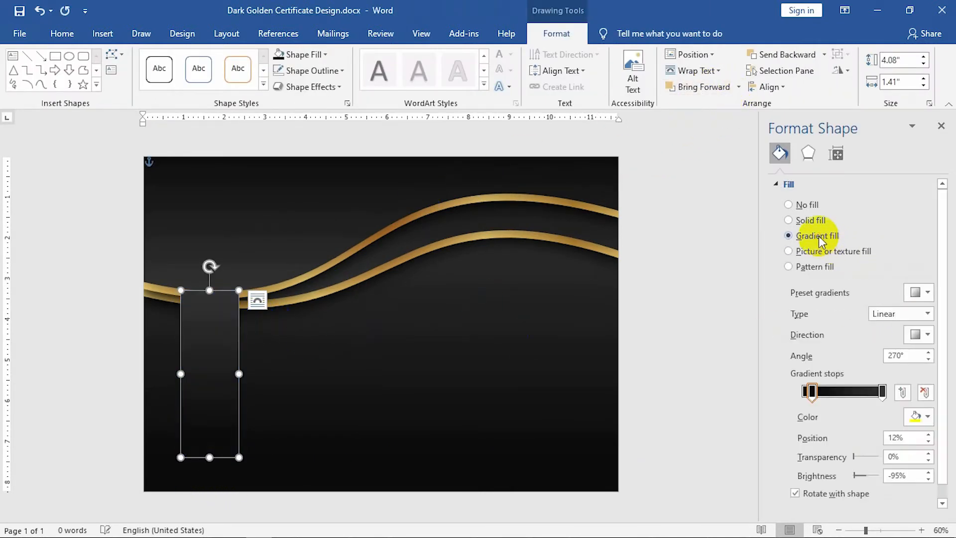
{"action": "left_click", "coordinate": [914, 418]}
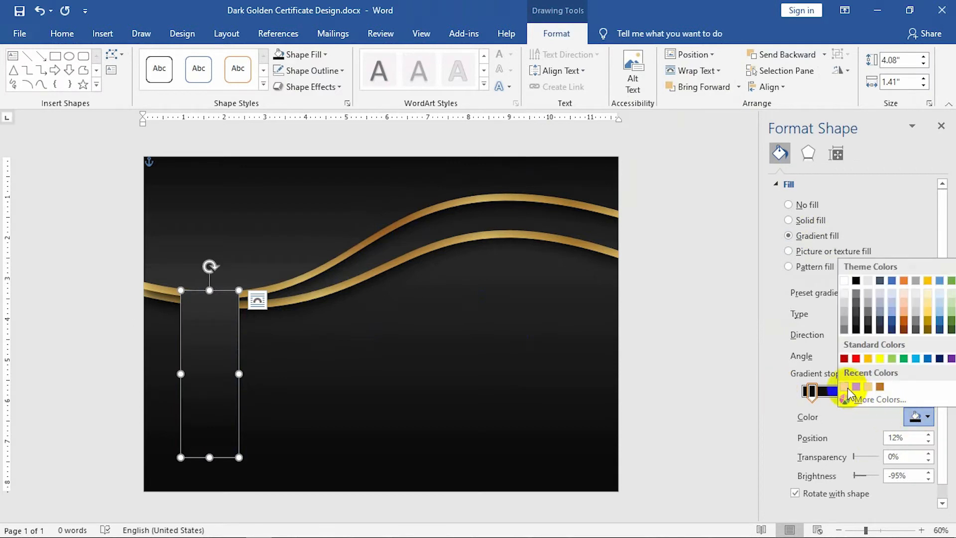
{"action": "left_click", "coordinate": [844, 387]}
{"action": "left_click", "coordinate": [926, 417]}
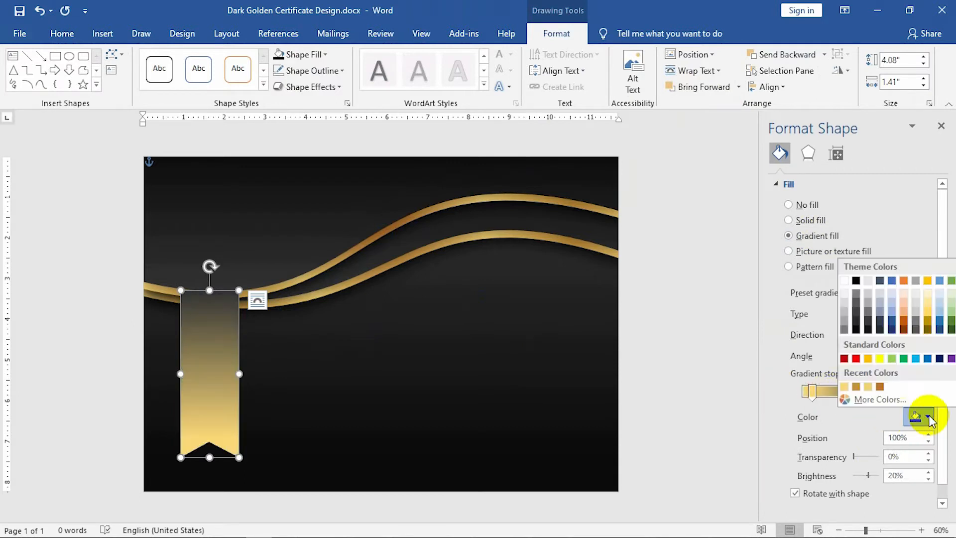
{"action": "left_click", "coordinate": [874, 387]}
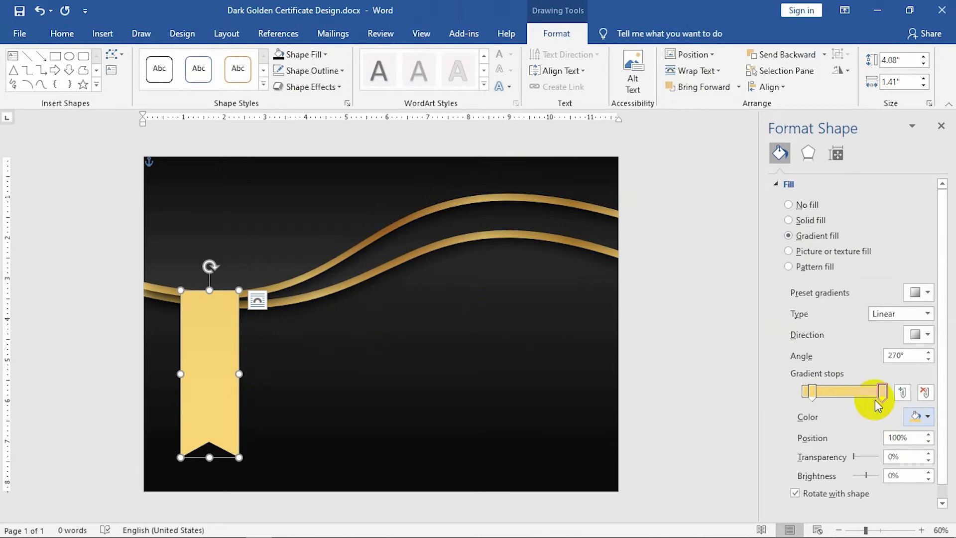
{"action": "left_click", "coordinate": [915, 417]}
{"action": "left_click", "coordinate": [869, 388]}
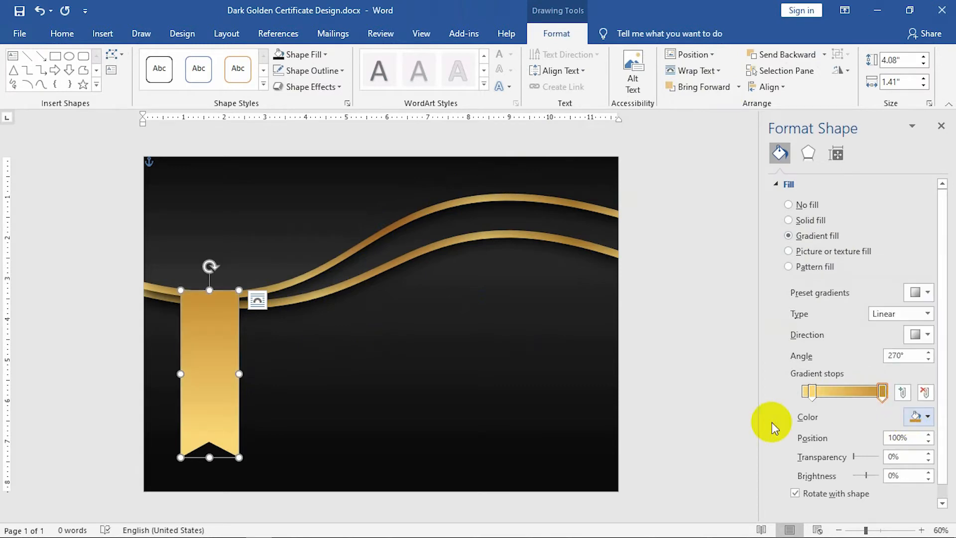
{"action": "left_click", "coordinate": [243, 384]}
{"action": "left_click", "coordinate": [201, 381]}
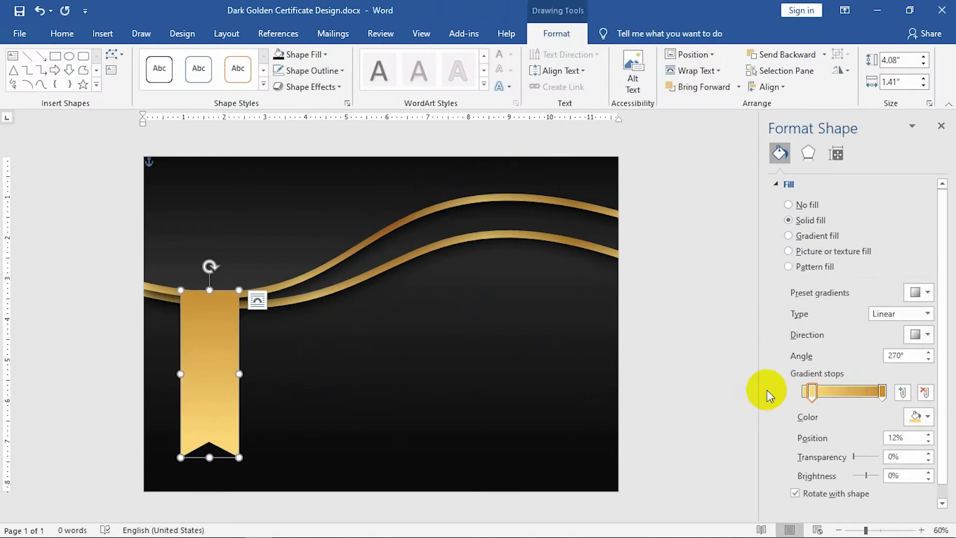
{"action": "left_click", "coordinate": [915, 358]}
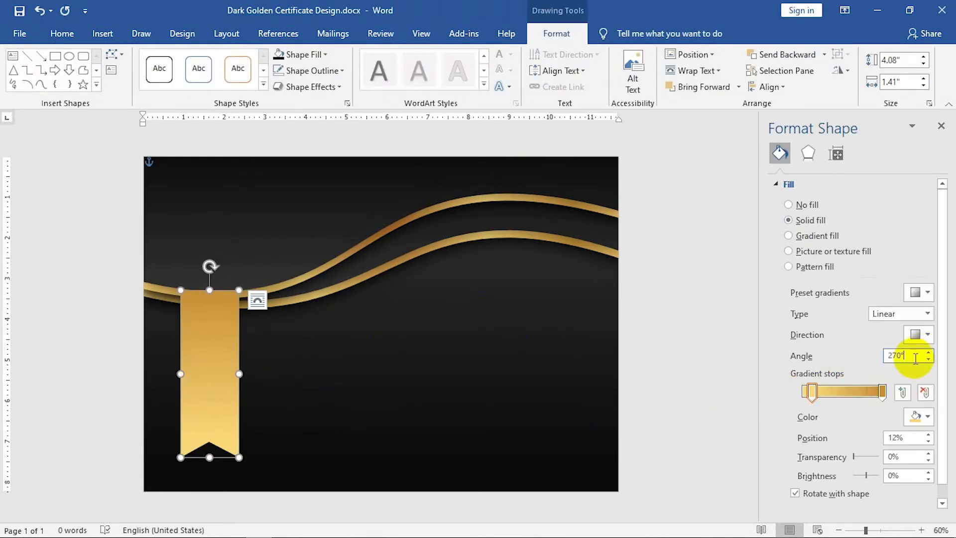
Set the ribbon's gradient type to Path so it brightens from the centre.
{"action": "left_click", "coordinate": [899, 313]}
{"action": "left_click", "coordinate": [888, 367]}
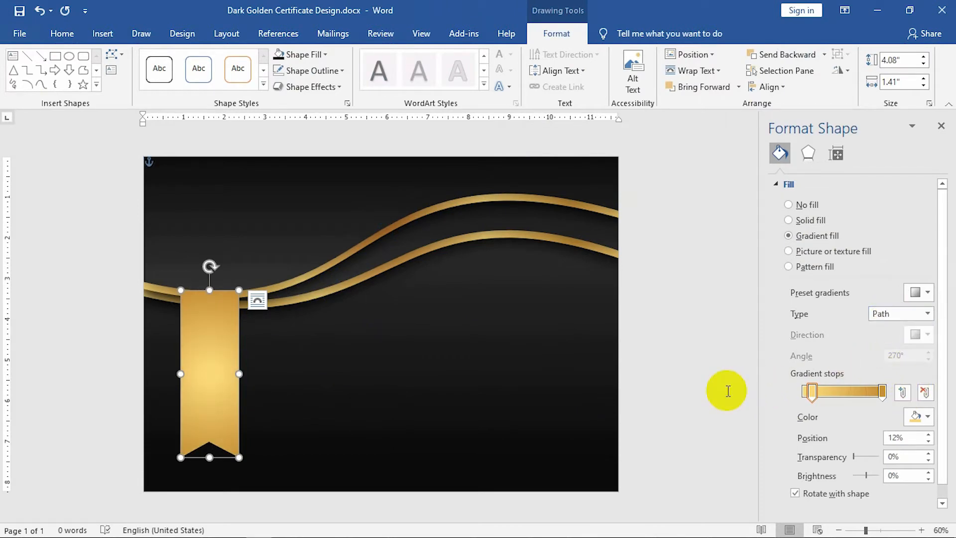
{"action": "left_click", "coordinate": [712, 398]}
{"action": "scroll", "coordinate": [181, 433], "scroll_direction": "up", "scroll_amount": 8}
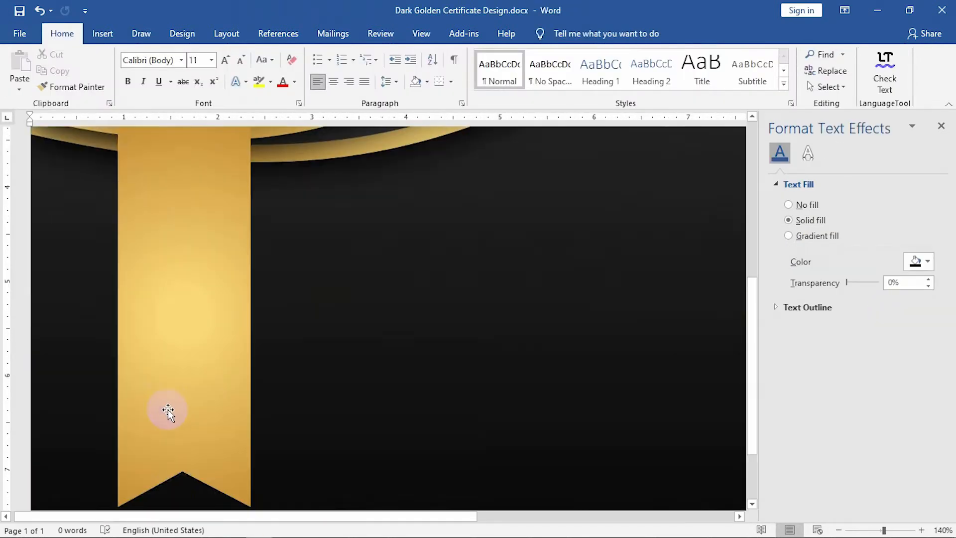
{"action": "scroll", "coordinate": [170, 379], "scroll_direction": "up", "scroll_amount": 1}
Ctrl-drag a duplicate ribbon over the original and open the Selection Pane.
{"action": "left_click", "coordinate": [175, 356]}
{"action": "left_click_drag", "start_coordinate": [189, 334], "coordinate": [162, 329], "text": "ctrl"}
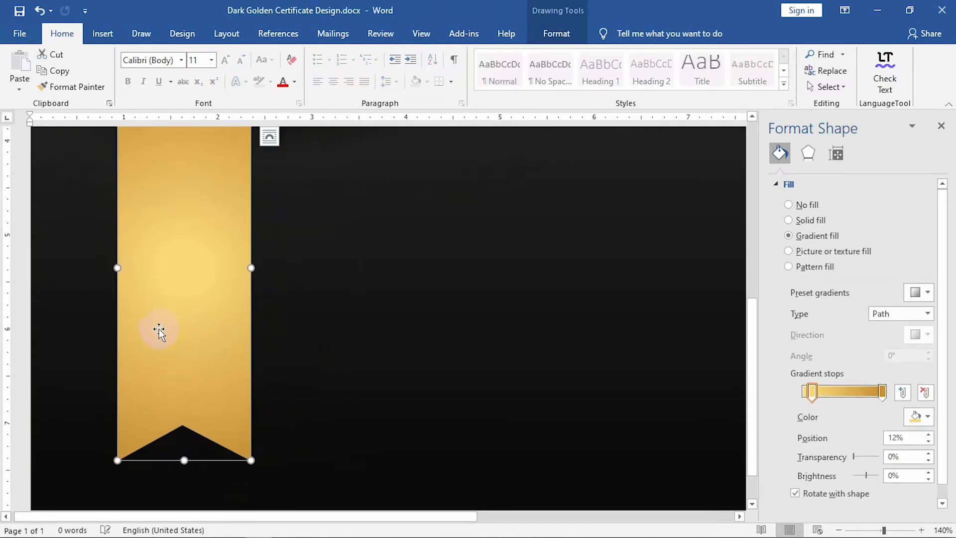
{"action": "left_click", "coordinate": [829, 87]}
{"action": "left_click", "coordinate": [833, 157]}
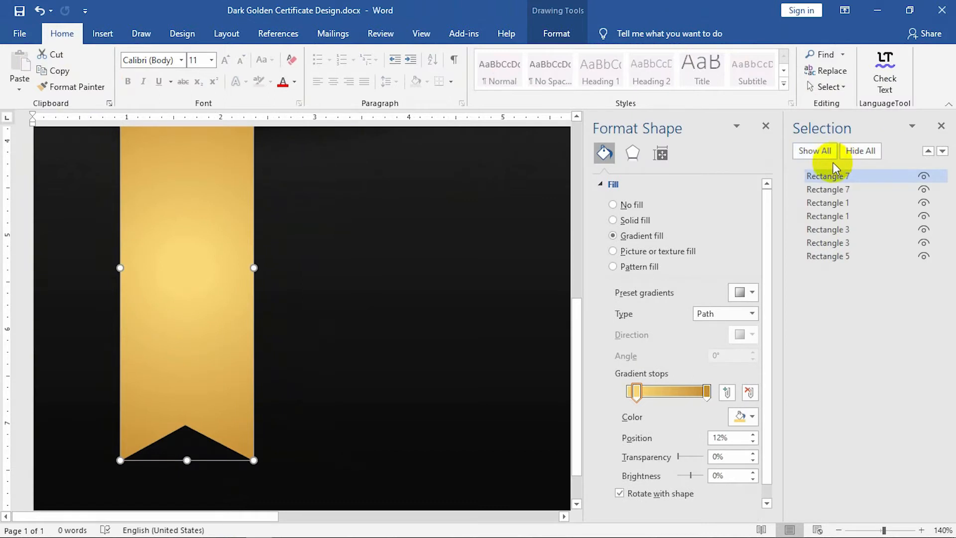
Hide the top ribbon copy and give the visible ribbon an outer shadow at 75% transparency.
{"action": "left_click", "coordinate": [923, 176]}
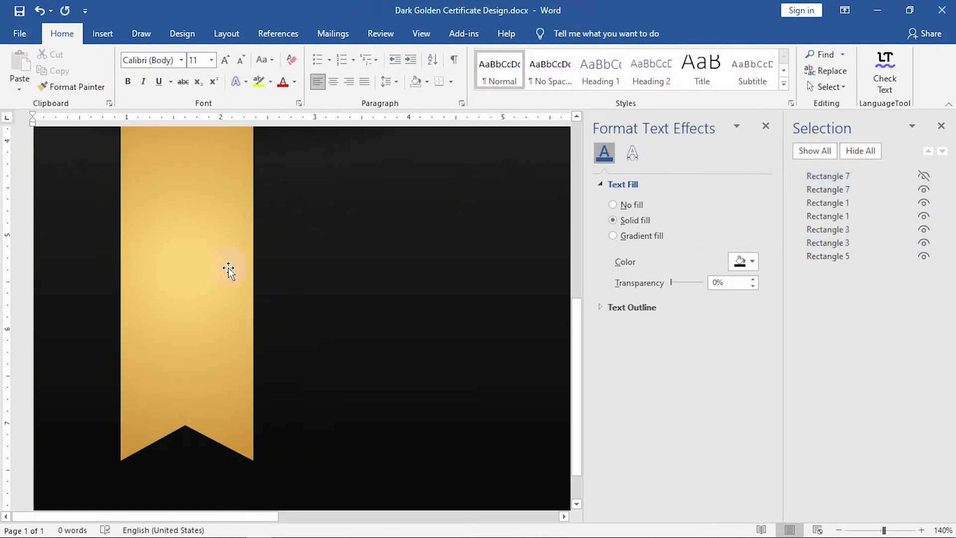
{"action": "left_click", "coordinate": [228, 268]}
{"action": "left_click", "coordinate": [632, 154]}
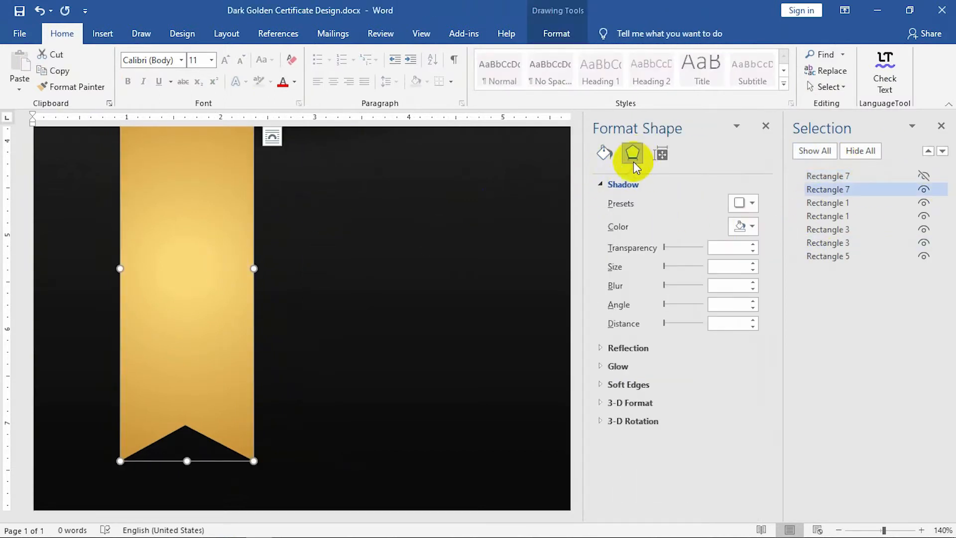
{"action": "left_click", "coordinate": [747, 204]}
{"action": "left_click", "coordinate": [748, 343]}
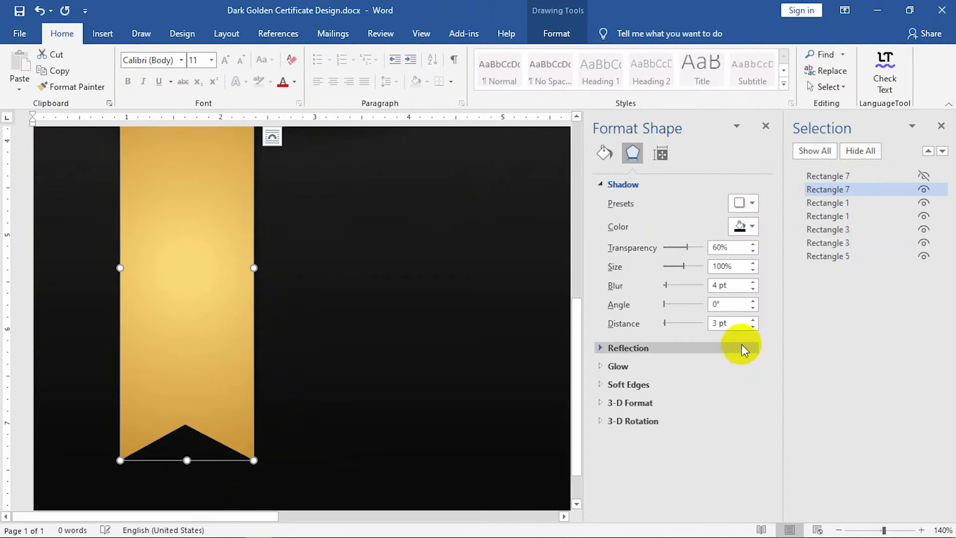
{"action": "left_click_drag", "start_coordinate": [688, 247], "coordinate": [695, 248]}
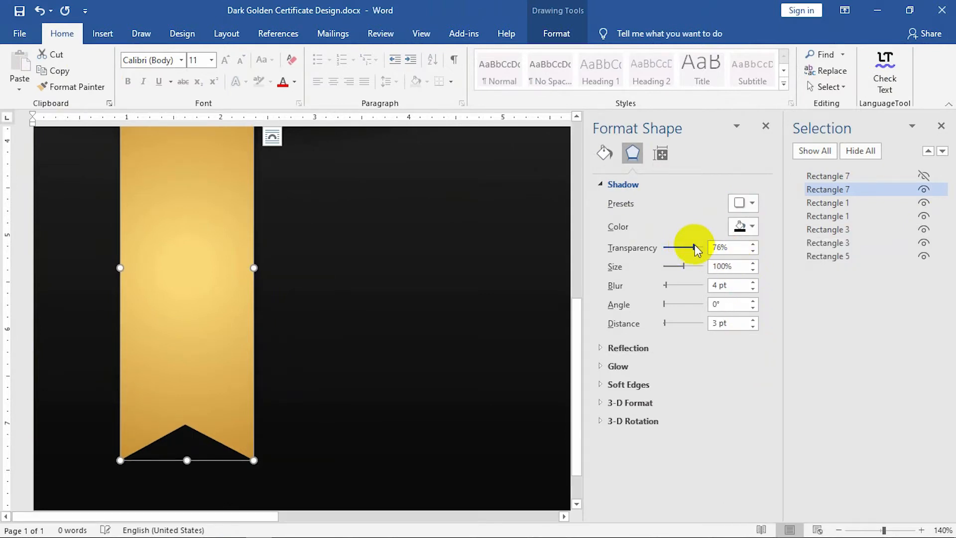
{"action": "left_click_drag", "start_coordinate": [665, 287], "coordinate": [668, 284]}
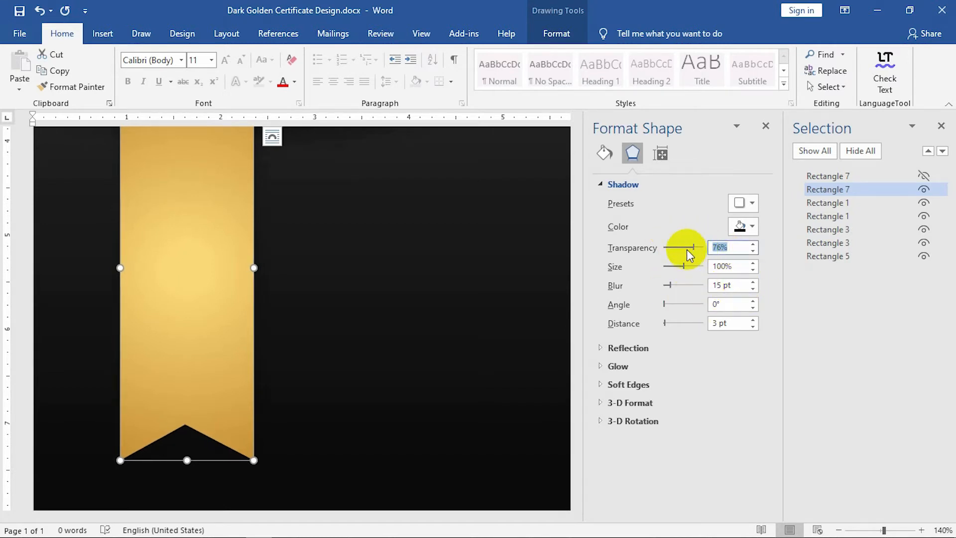
{"action": "type", "text": "75"}
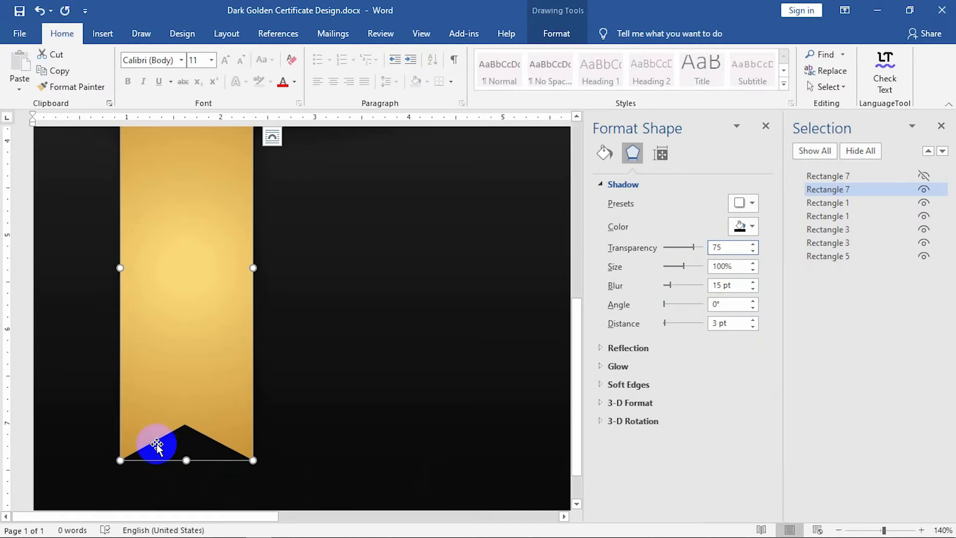
Unhide the other ribbon piece and give it an outer shadow with 75% transparency and 15 pt blur.
{"action": "left_click", "coordinate": [877, 174], "text": "ctrl"}
{"action": "left_click", "coordinate": [199, 317]}
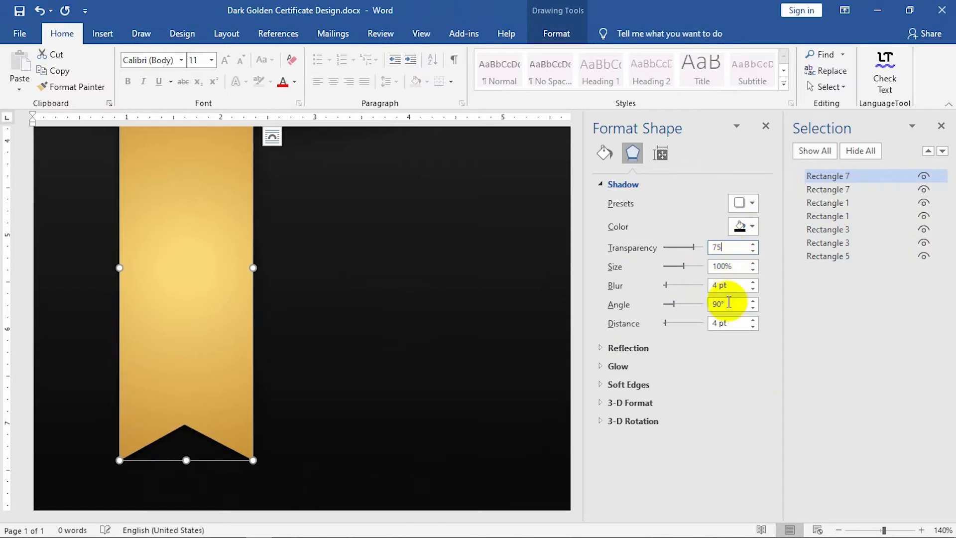
{"action": "left_click_drag", "start_coordinate": [736, 284], "coordinate": [666, 285]}
{"action": "type", "text": "15"}
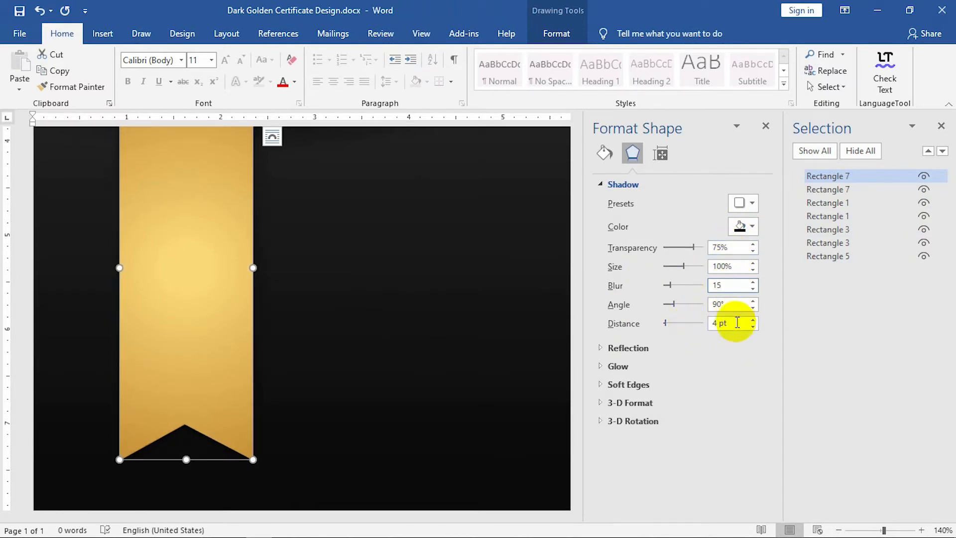
{"action": "left_click", "coordinate": [744, 203]}
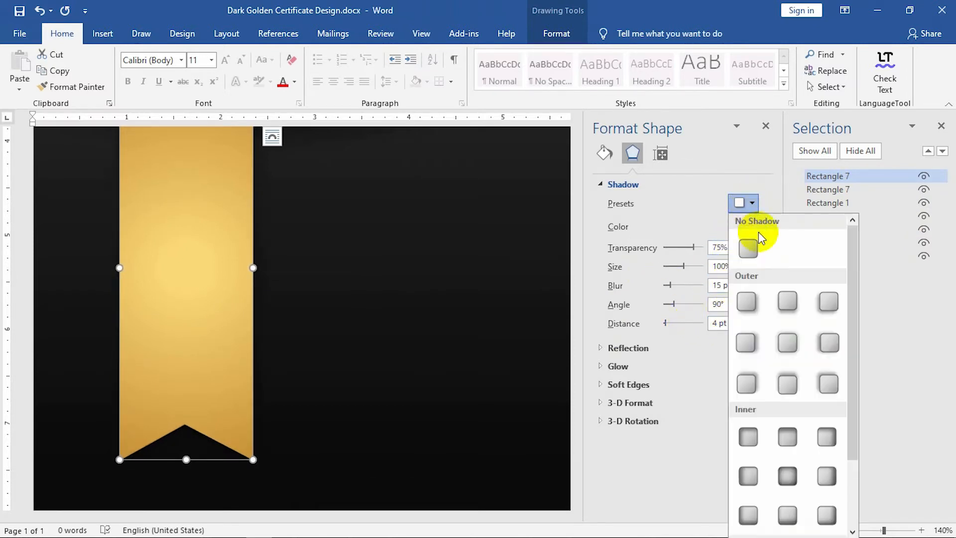
{"action": "left_click", "coordinate": [825, 345]}
{"action": "left_click_drag", "start_coordinate": [733, 251], "coordinate": [619, 243]}
{"action": "type", "text": "75"}
{"action": "left_click_drag", "start_coordinate": [736, 285], "coordinate": [679, 285]}
{"action": "type", "text": "15"}
{"action": "left_click", "coordinate": [309, 418]}
{"action": "scroll", "coordinate": [193, 320], "scroll_direction": "up", "scroll_amount": 1}
{"action": "scroll", "coordinate": [194, 320], "scroll_direction": "up", "scroll_amount": 1}
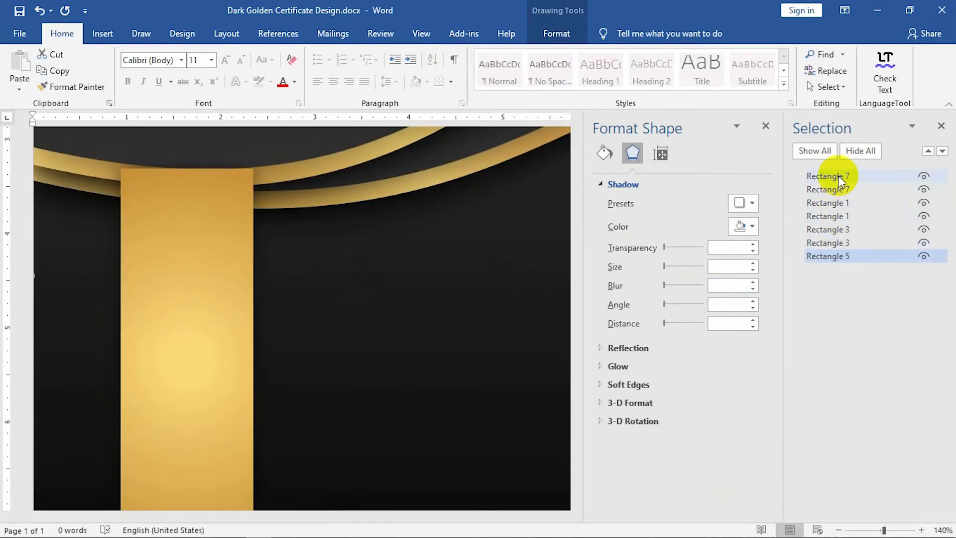
In the Selection Pane, move both Rectangle 7 ribbon pieces below Rectangle 3, behind the gold curves.
{"action": "left_click", "coordinate": [925, 176]}
{"action": "left_click", "coordinate": [924, 185]}
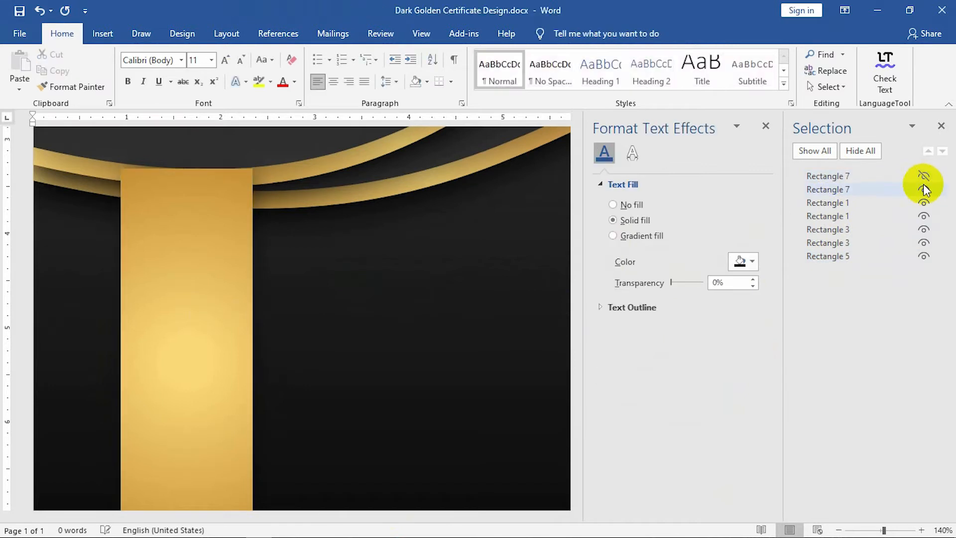
{"action": "left_click", "coordinate": [856, 178]}
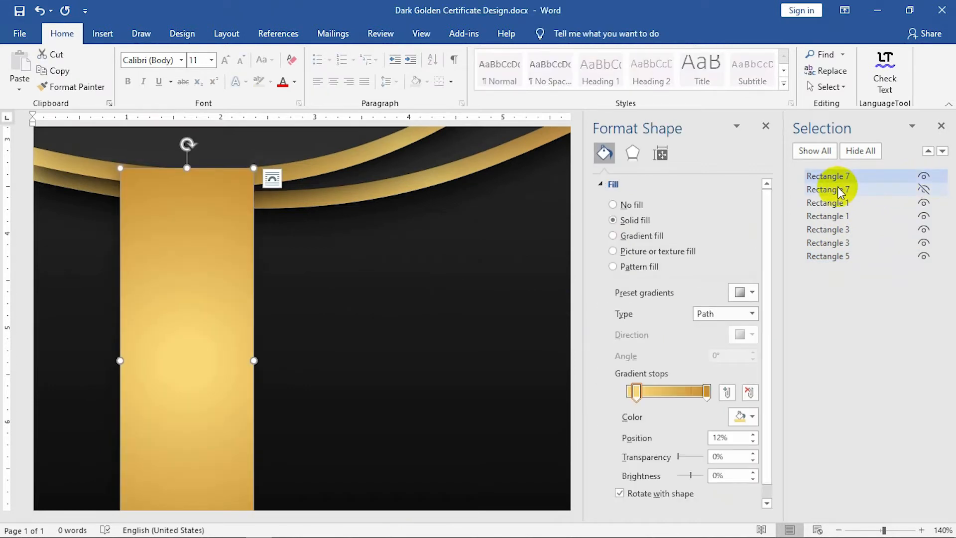
{"action": "left_click", "coordinate": [838, 191], "text": "ctrl"}
{"action": "left_click", "coordinate": [830, 190]}
{"action": "left_click_drag", "start_coordinate": [830, 190], "coordinate": [839, 249]}
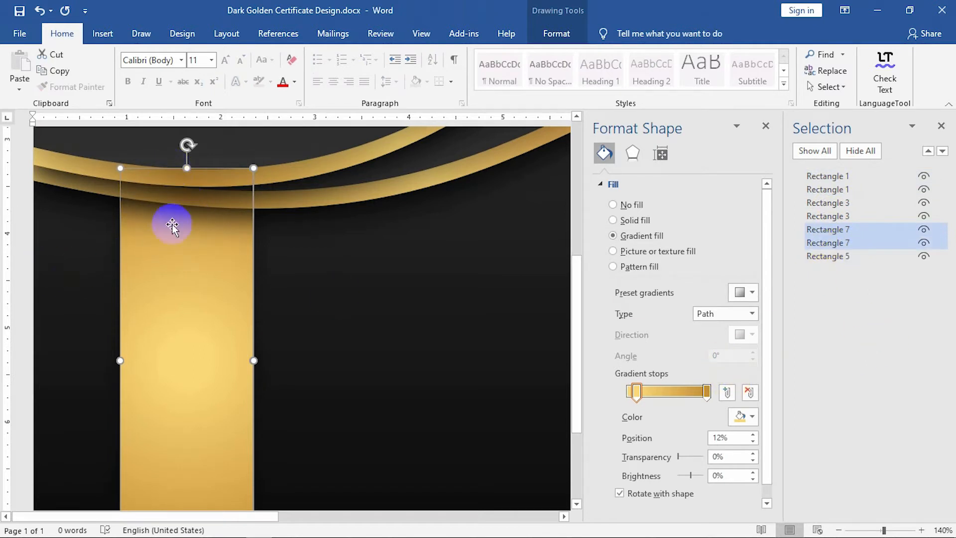
Shift the front gold ribbon piece slightly to the right of the other.
{"action": "left_click", "coordinate": [359, 322]}
{"action": "scroll", "coordinate": [322, 335], "scroll_direction": "down", "scroll_amount": 2}
{"action": "scroll", "coordinate": [323, 334], "scroll_direction": "up", "scroll_amount": 2}
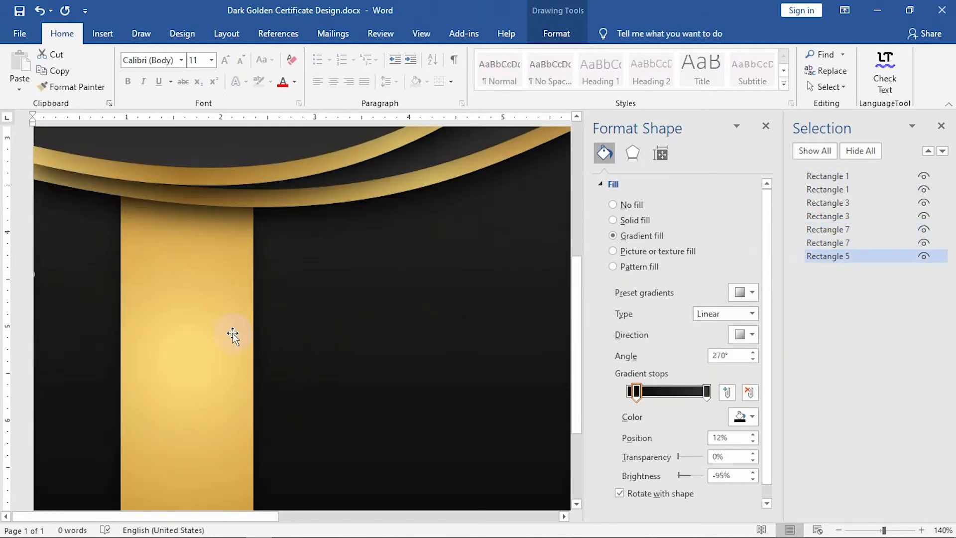
{"action": "left_click", "coordinate": [232, 333]}
{"action": "left_click_drag", "start_coordinate": [224, 320], "coordinate": [256, 317]}
{"action": "scroll", "coordinate": [255, 319], "scroll_direction": "down", "scroll_amount": 3}
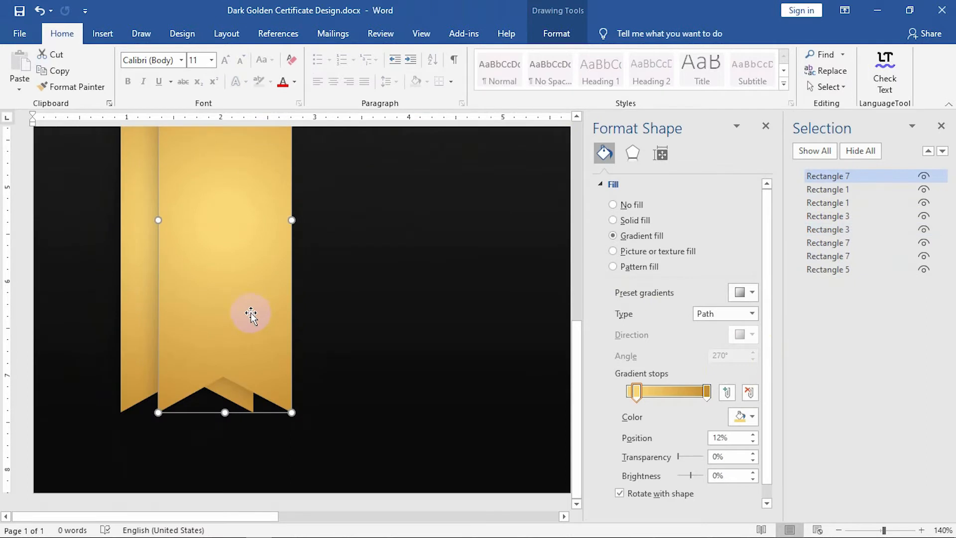
Give the ribbon copy a dark 2¼ pt outline and no fill.
{"action": "left_click", "coordinate": [553, 33]}
{"action": "left_click", "coordinate": [325, 72]}
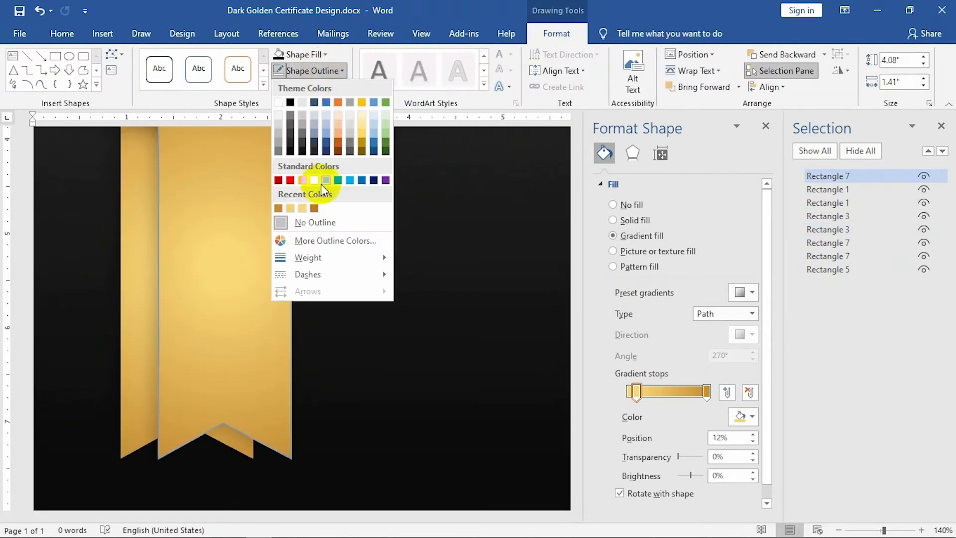
{"action": "mouse_move", "coordinate": [316, 257]}
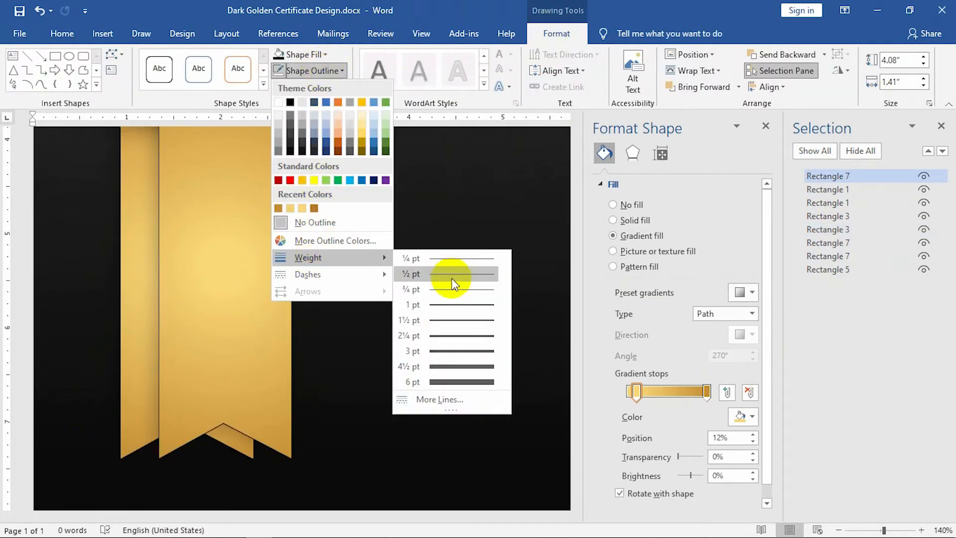
{"action": "left_click", "coordinate": [434, 336]}
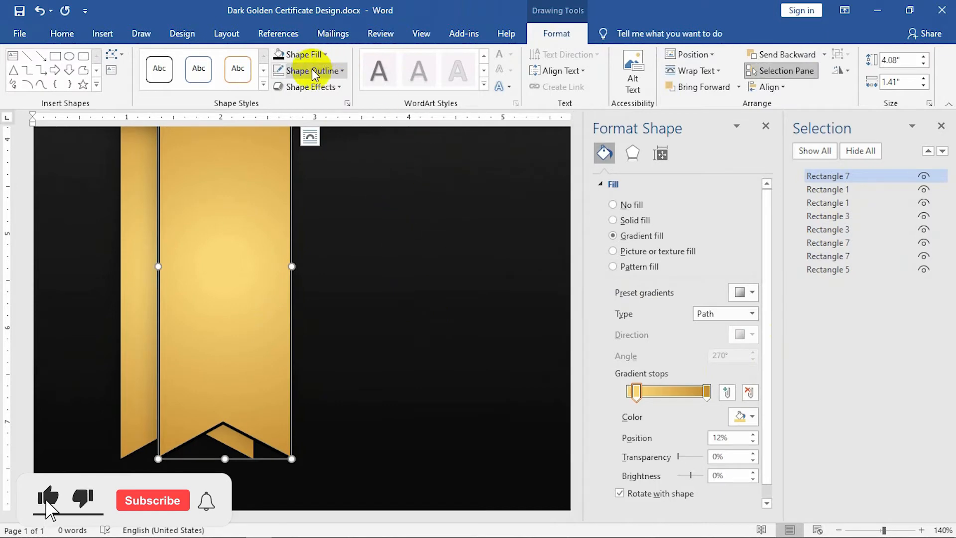
{"action": "left_click", "coordinate": [297, 71]}
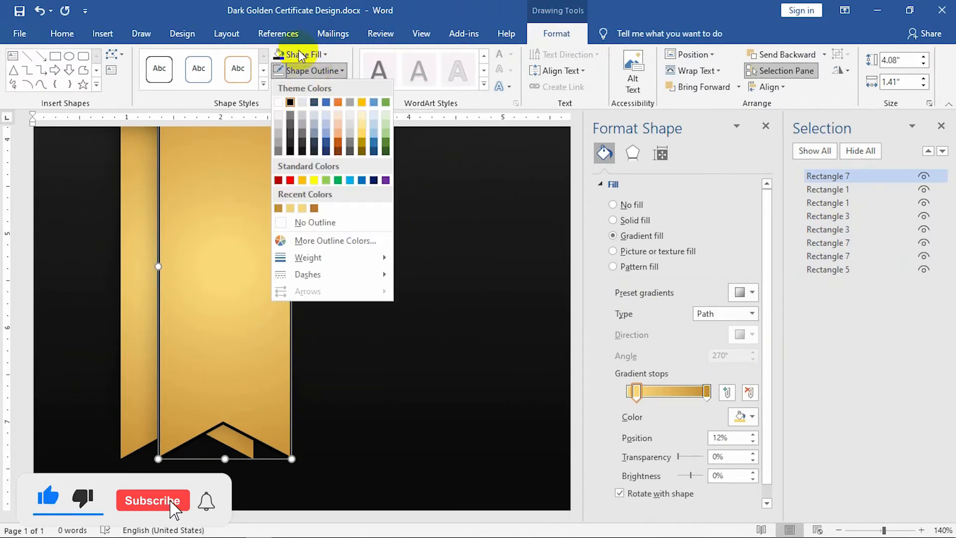
{"action": "left_click", "coordinate": [289, 144]}
{"action": "left_click", "coordinate": [311, 58]}
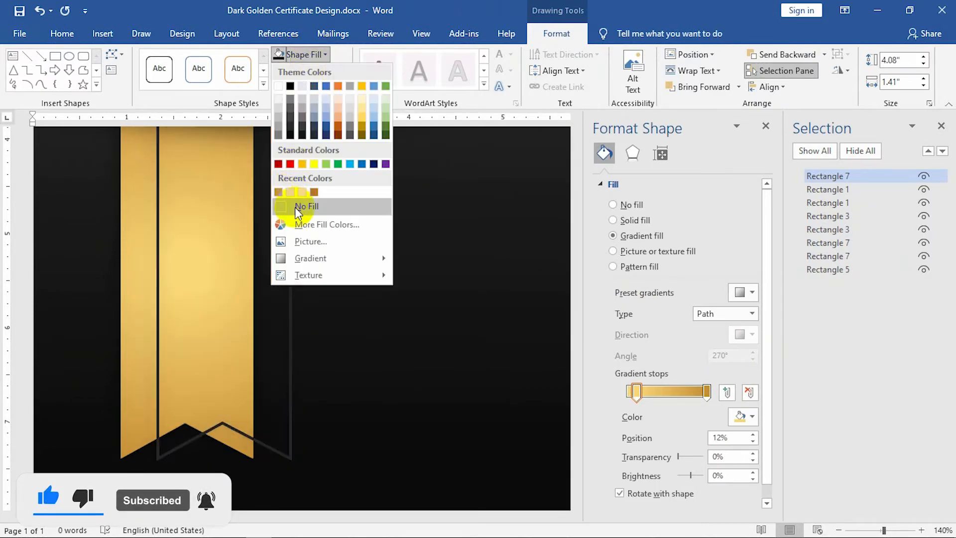
{"action": "left_click", "coordinate": [295, 206]}
Shrink and nudge the outline ribbon so it sits just inside the gold ribbon.
{"action": "left_click_drag", "start_coordinate": [291, 458], "coordinate": [242, 427]}
{"action": "scroll", "coordinate": [344, 393], "scroll_direction": "up", "scroll_amount": 3}
{"action": "scroll", "coordinate": [344, 393], "scroll_direction": "down", "scroll_amount": 2}
{"action": "key", "text": "ctrl+Down"}
{"action": "key", "text": "ctrl+Down"}
{"action": "key", "text": "ctrl+Down"}
{"action": "key", "text": "ctrl+Down"}
{"action": "key", "text": "ctrl+Down"}
{"action": "key", "text": "ctrl+Down"}
{"action": "key", "text": "ctrl+Down"}
{"action": "key", "text": "ctrl+Down"}
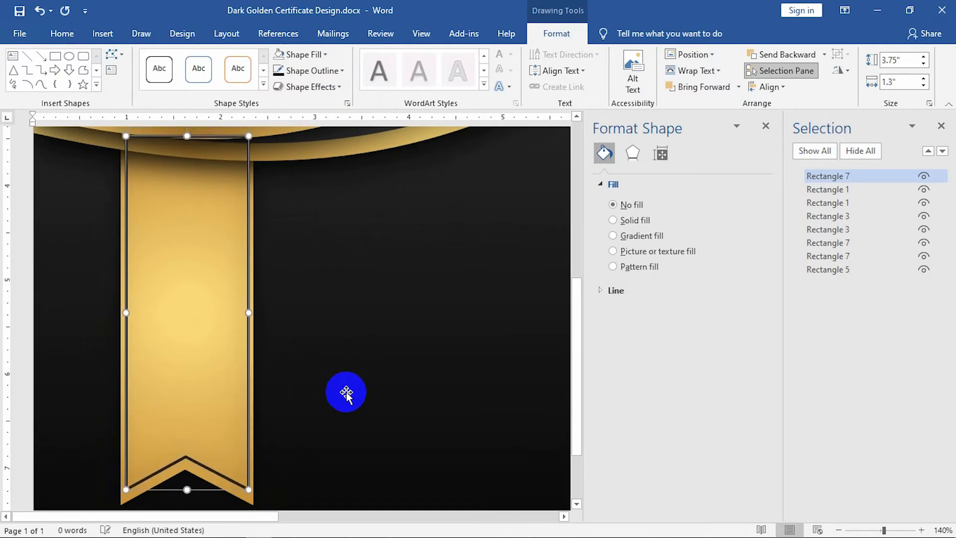
{"action": "left_click_drag", "start_coordinate": [248, 485], "coordinate": [240, 480]}
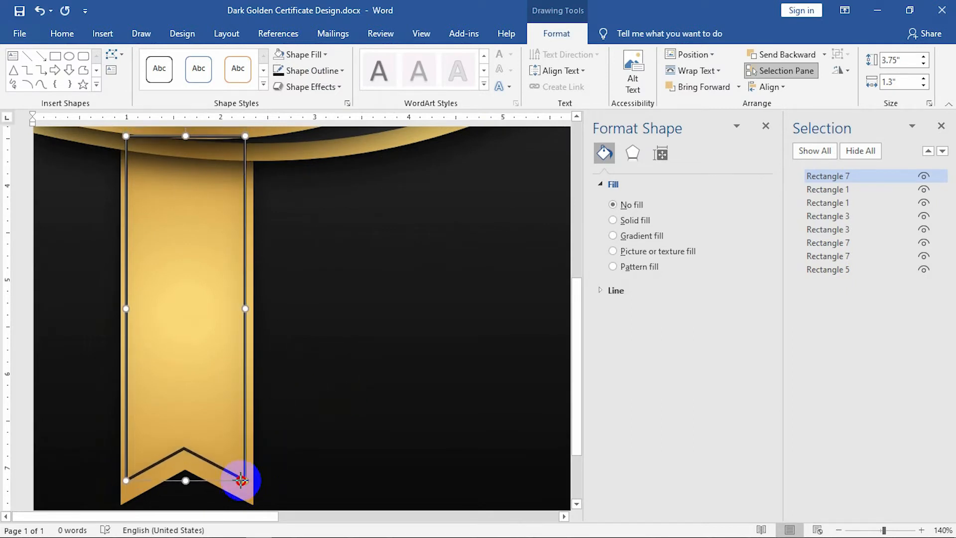
{"action": "key", "text": "ctrl+Down"}
{"action": "key", "text": "ctrl+Down"}
{"action": "key", "text": "ctrl+Down"}
{"action": "key", "text": "ctrl+Down"}
{"action": "key", "text": "ctrl+Down"}
{"action": "key", "text": "ctrl+Down"}
{"action": "key", "text": "ctrl+Down"}
{"action": "key", "text": "ctrl+Down"}
{"action": "key", "text": "ctrl+Down"}
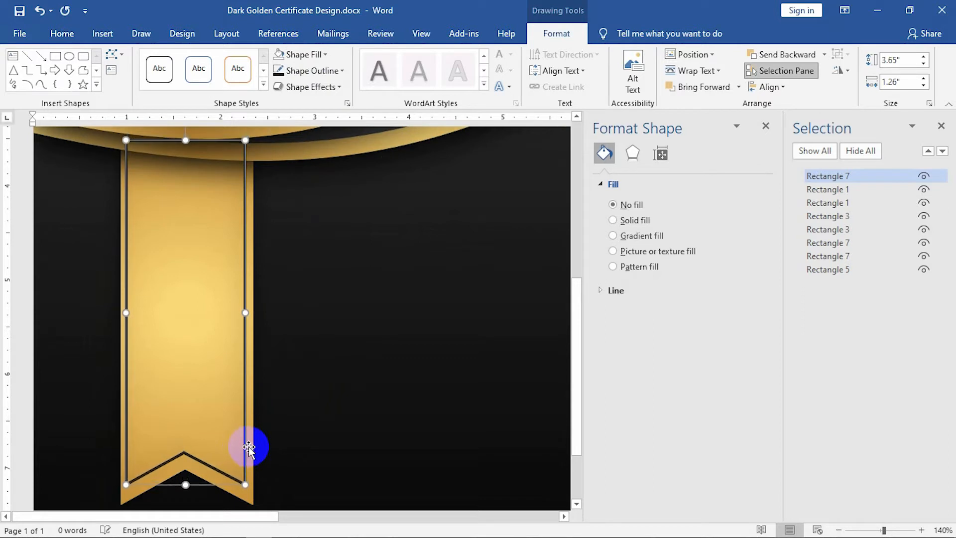
{"action": "key", "text": "ctrl+Right"}
{"action": "key", "text": "ctrl+Right"}
{"action": "key", "text": "ctrl+Right"}
{"action": "key", "text": "ctrl+Right"}
{"action": "key", "text": "ctrl+Down"}
{"action": "key", "text": "ctrl+Down"}
{"action": "key", "text": "ctrl+Down"}
{"action": "key", "text": "ctrl+Left"}
{"action": "key", "text": "ctrl+Left"}
Move the outline ribbon lower in the layer order and close the Selection Pane.
{"action": "left_click_drag", "start_coordinate": [843, 203], "coordinate": [848, 246]}
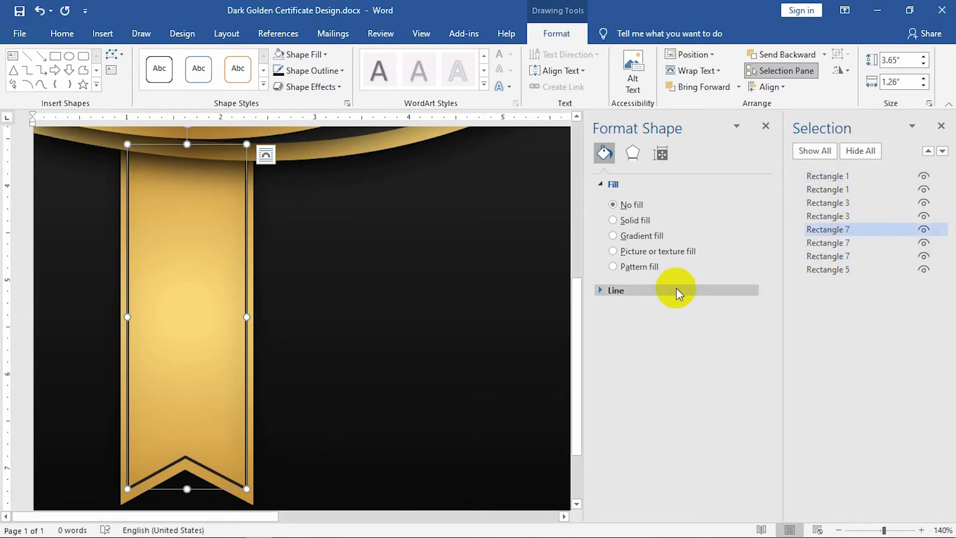
{"action": "left_click", "coordinate": [358, 287]}
{"action": "scroll", "coordinate": [357, 287], "scroll_direction": "down", "scroll_amount": 9, "text": "ctrl"}
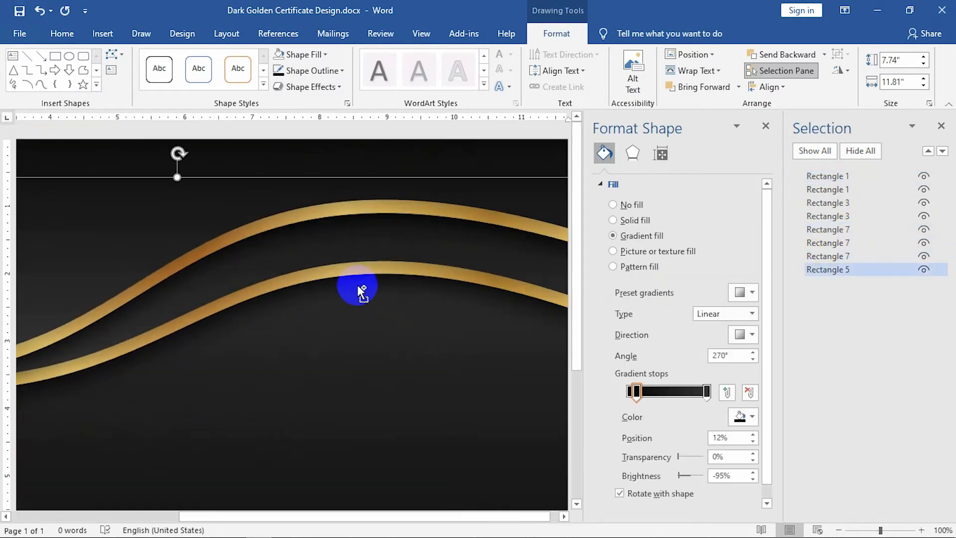
{"action": "left_click", "coordinate": [940, 126]}
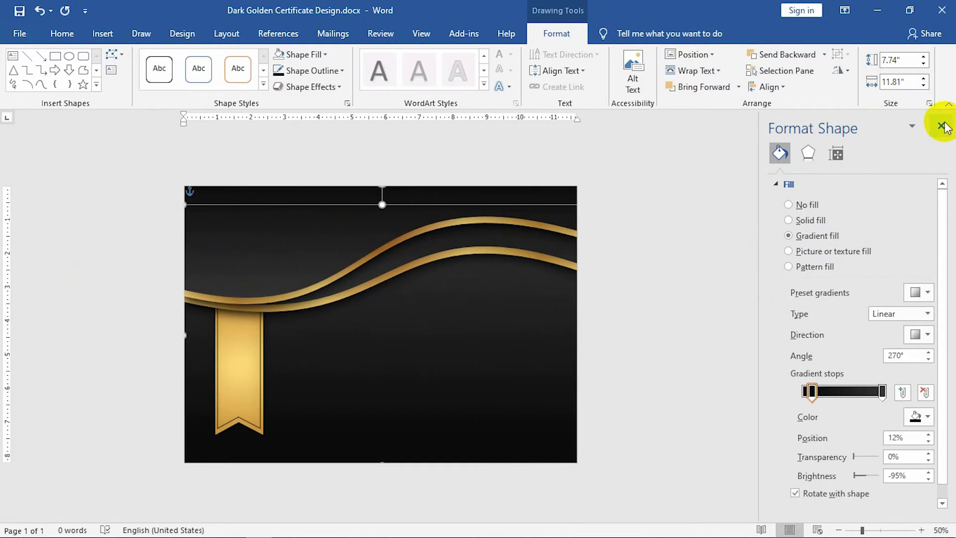
{"action": "left_click", "coordinate": [719, 302]}
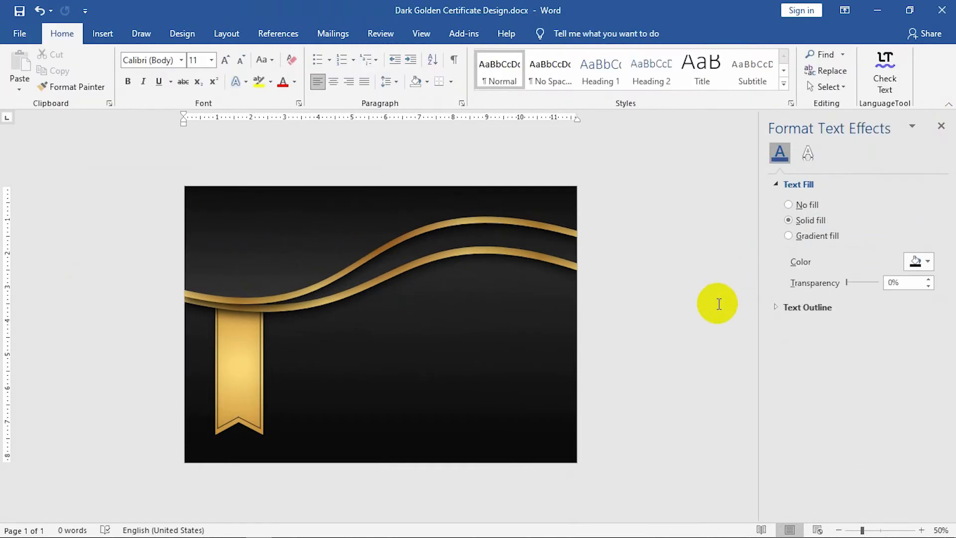
Insert the OIP.png medal picture from the Desktop's dark golen certificate folder.
{"action": "left_click", "coordinate": [102, 34]}
{"action": "left_click", "coordinate": [141, 72]}
{"action": "left_click", "coordinate": [149, 121]}
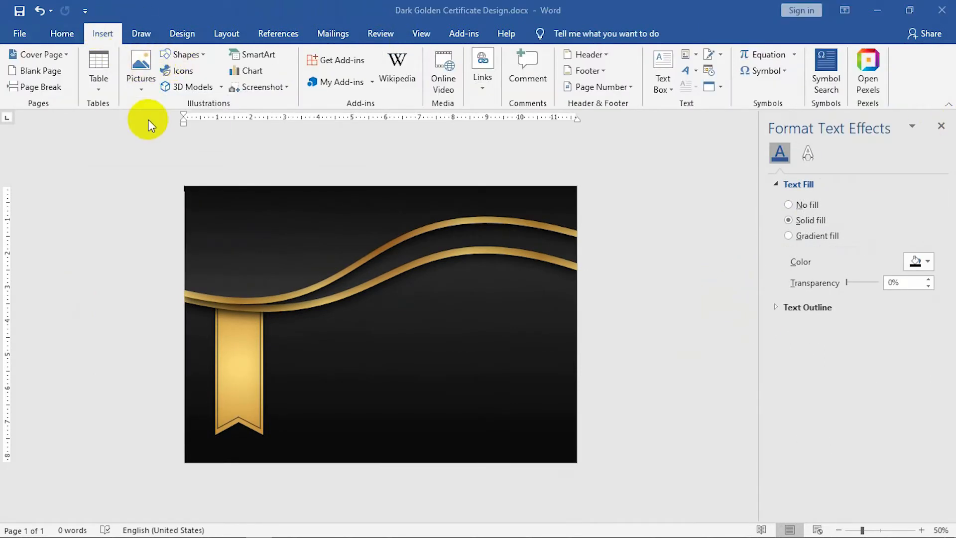
{"action": "left_click", "coordinate": [49, 109]}
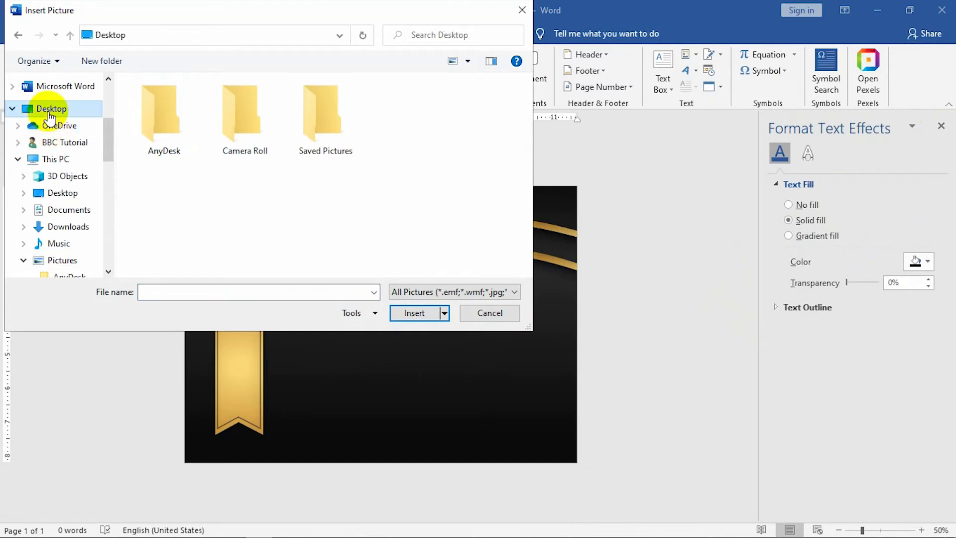
{"action": "scroll", "coordinate": [379, 196], "scroll_direction": "down", "scroll_amount": 3}
{"action": "scroll", "coordinate": [380, 196], "scroll_direction": "up", "scroll_amount": 3}
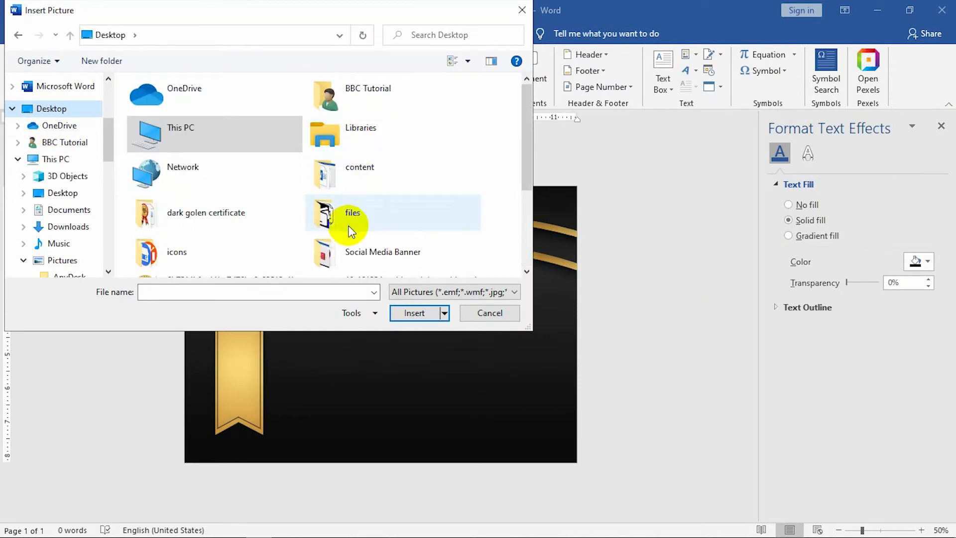
{"action": "double_click", "coordinate": [238, 222]}
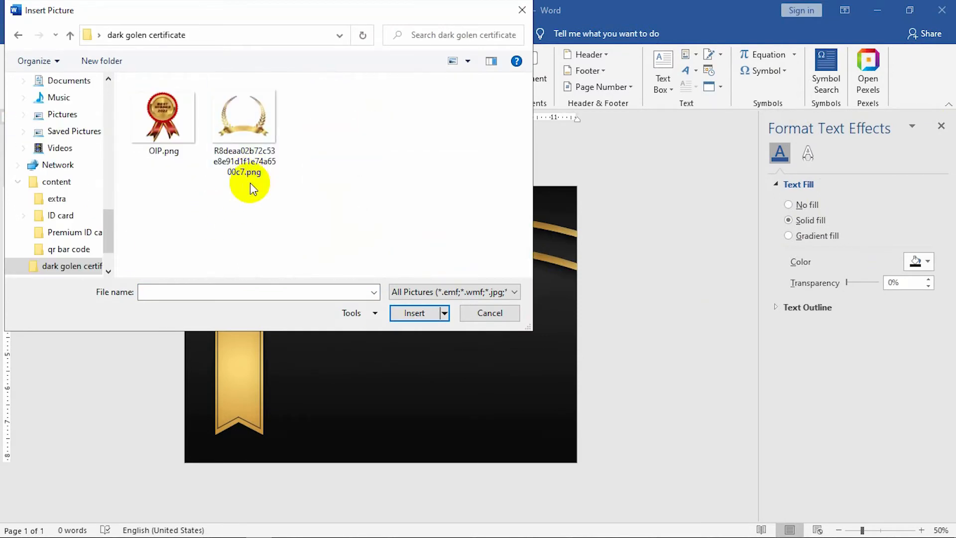
{"action": "left_click", "coordinate": [174, 133]}
{"action": "left_click", "coordinate": [404, 313]}
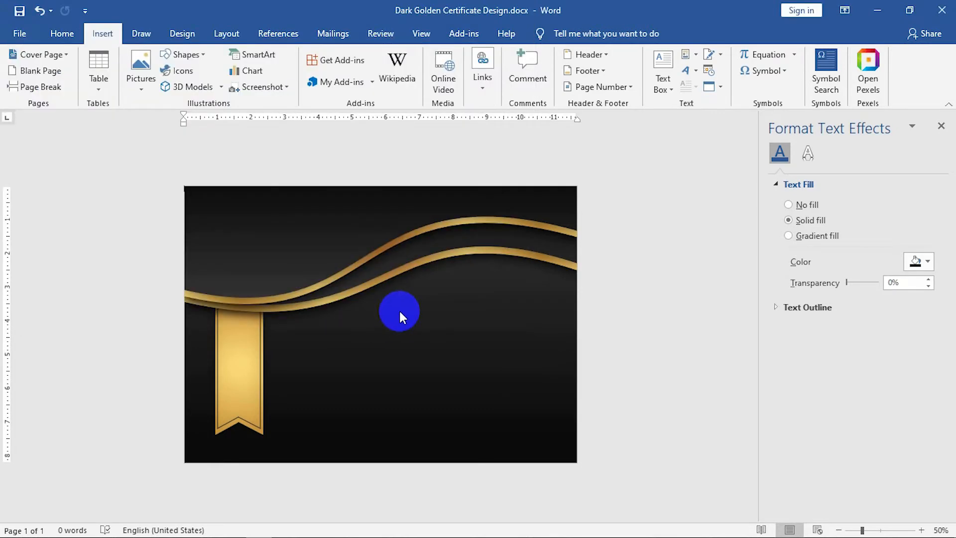
Set the medal to In Front of Text at 3.49" height and rest it on the gold ribbon.
{"action": "right_click", "coordinate": [524, 322]}
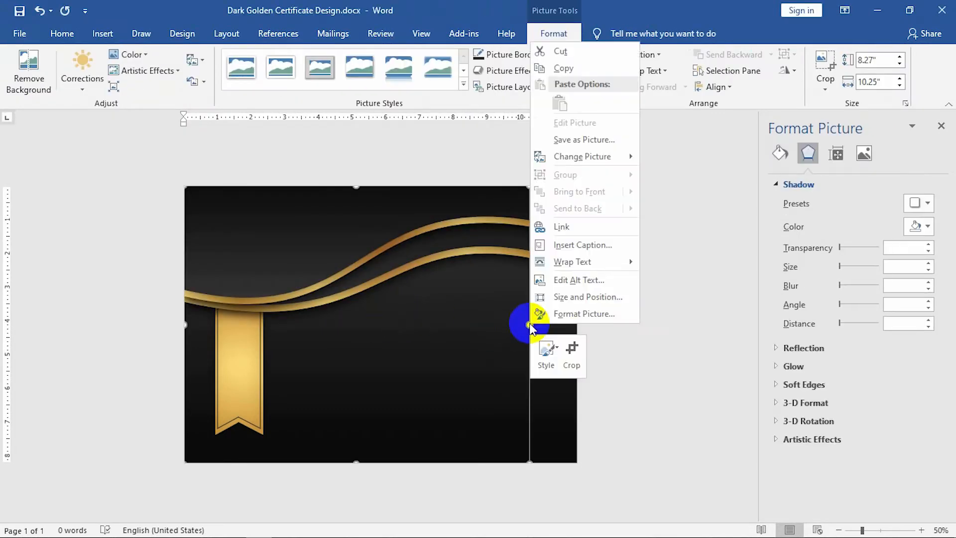
{"action": "mouse_move", "coordinate": [572, 262]}
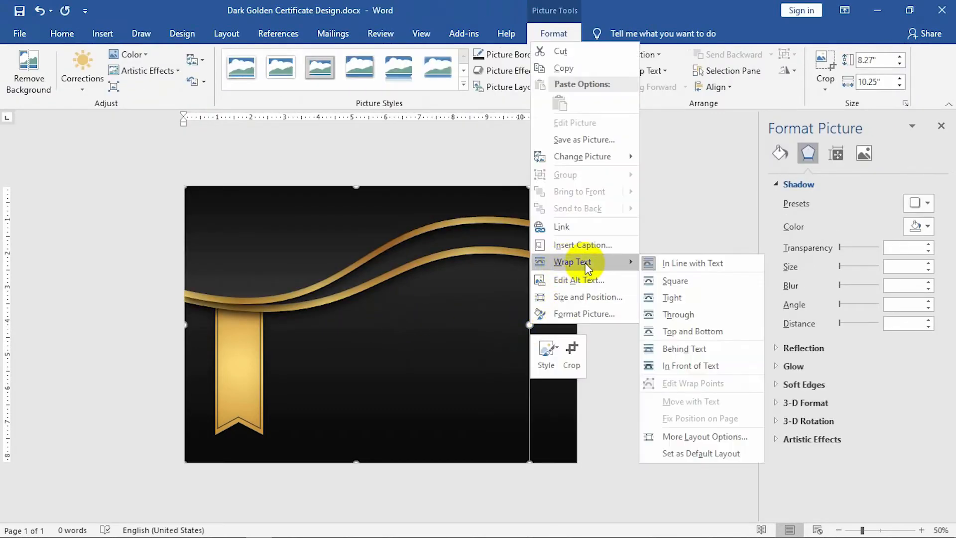
{"action": "left_click", "coordinate": [688, 366]}
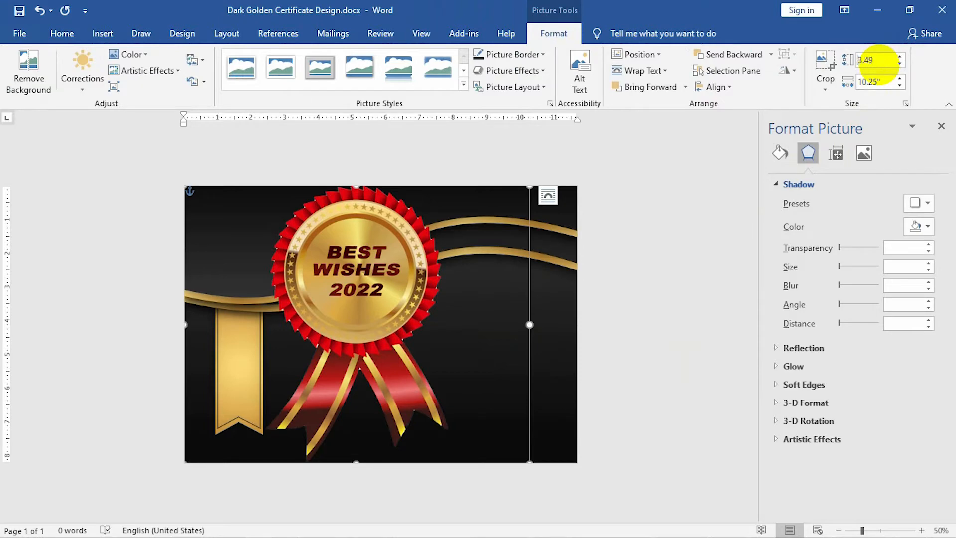
{"action": "key", "text": "Tab"}
{"action": "left_click_drag", "start_coordinate": [255, 221], "coordinate": [238, 307]}
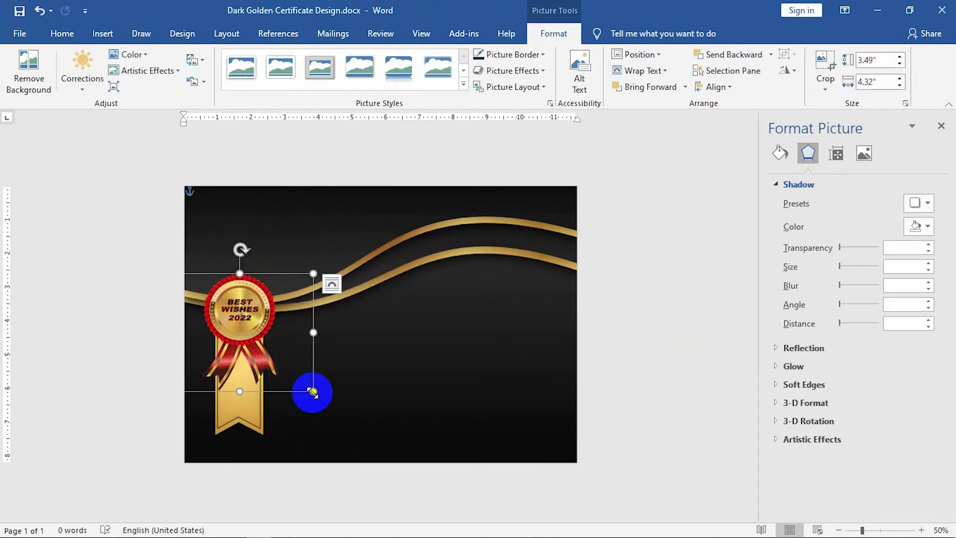
{"action": "left_click_drag", "start_coordinate": [305, 386], "coordinate": [298, 376]}
{"action": "left_click_drag", "start_coordinate": [233, 319], "coordinate": [239, 322]}
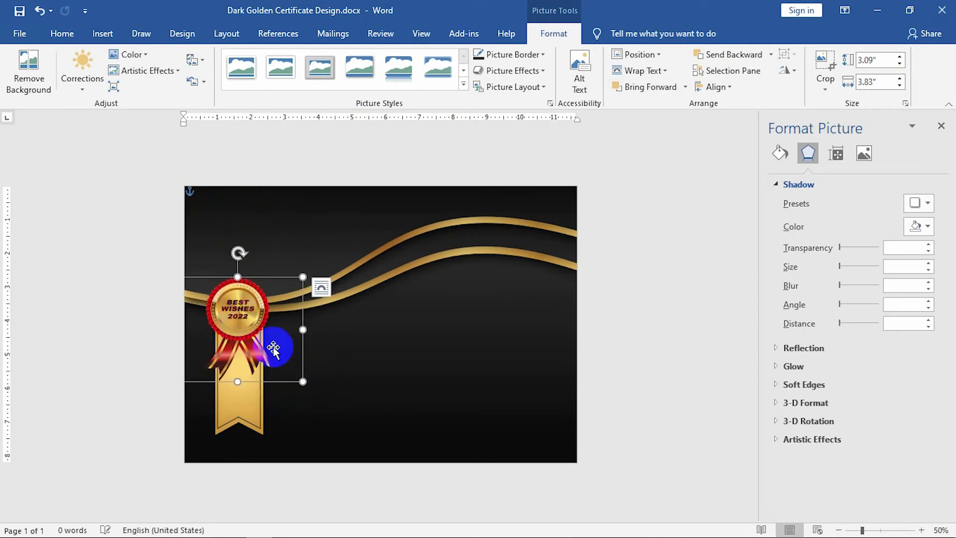
{"action": "left_click", "coordinate": [679, 373]}
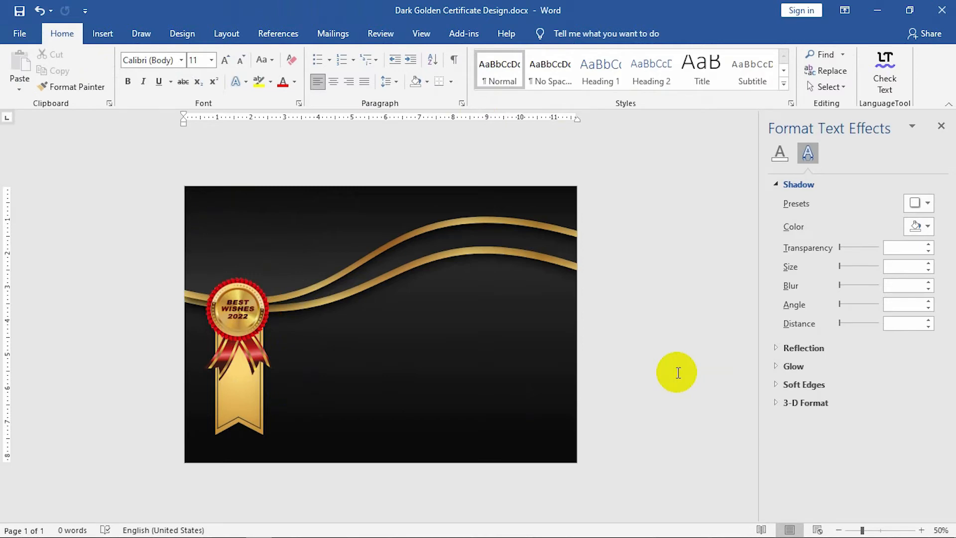
Draw a text box near the top left and type CERTIFICATE.
{"action": "left_click", "coordinate": [103, 34]}
{"action": "left_click", "coordinate": [185, 54]}
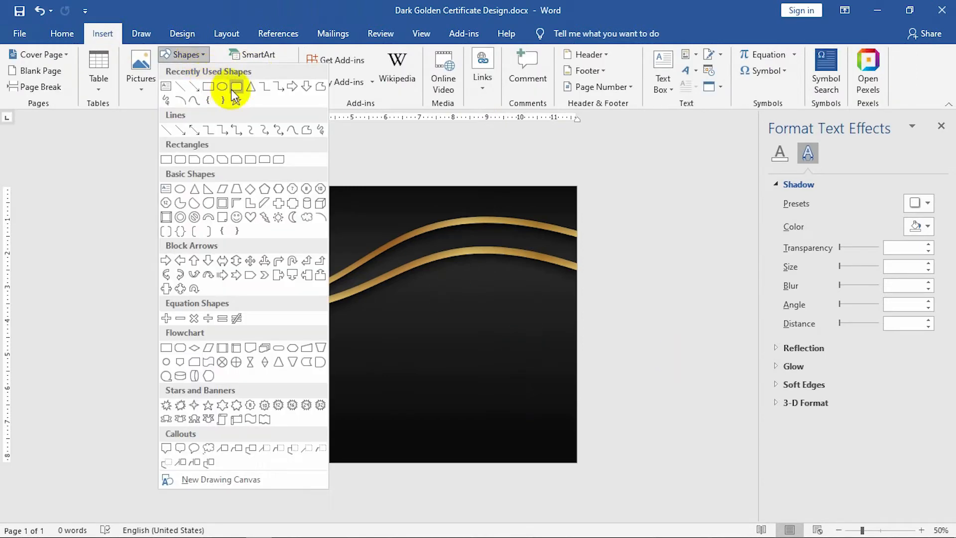
{"action": "left_click", "coordinate": [165, 87]}
{"action": "left_click_drag", "start_coordinate": [202, 203], "coordinate": [363, 243]}
{"action": "type", "text": "CERTIFICATE"}
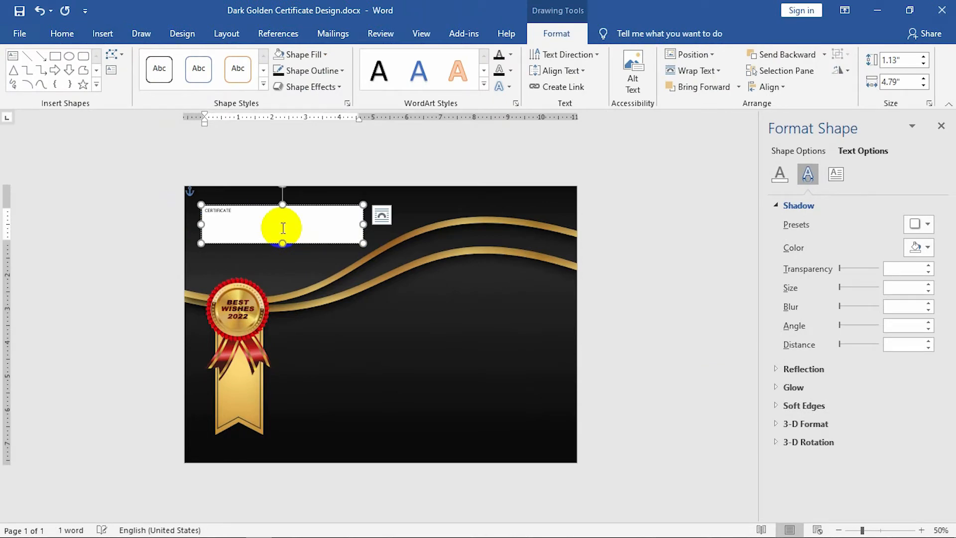
Format the CERTIFICATE text in bold Metropolis at size 50.
{"action": "left_click_drag", "start_coordinate": [282, 228], "coordinate": [171, 219]}
{"action": "left_click", "coordinate": [62, 34]}
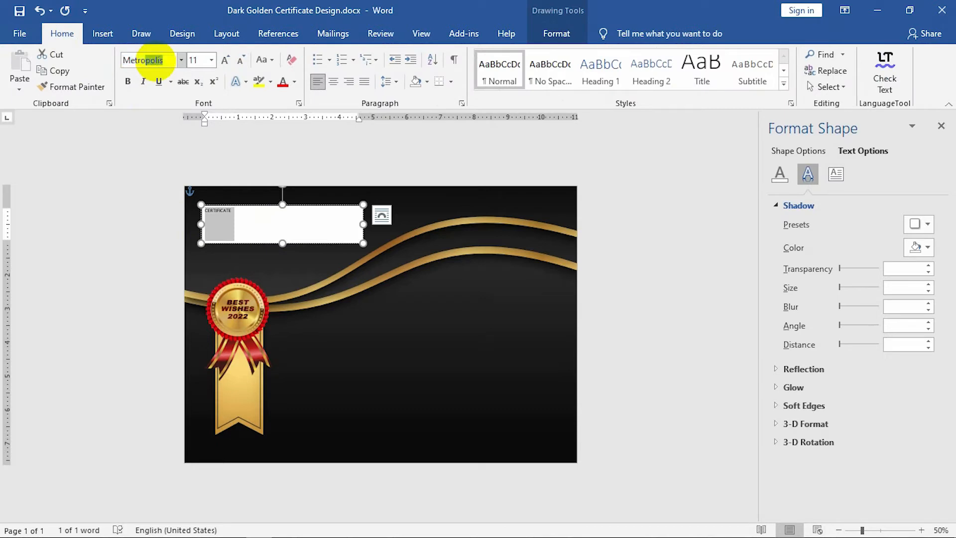
{"action": "key", "text": "Return"}
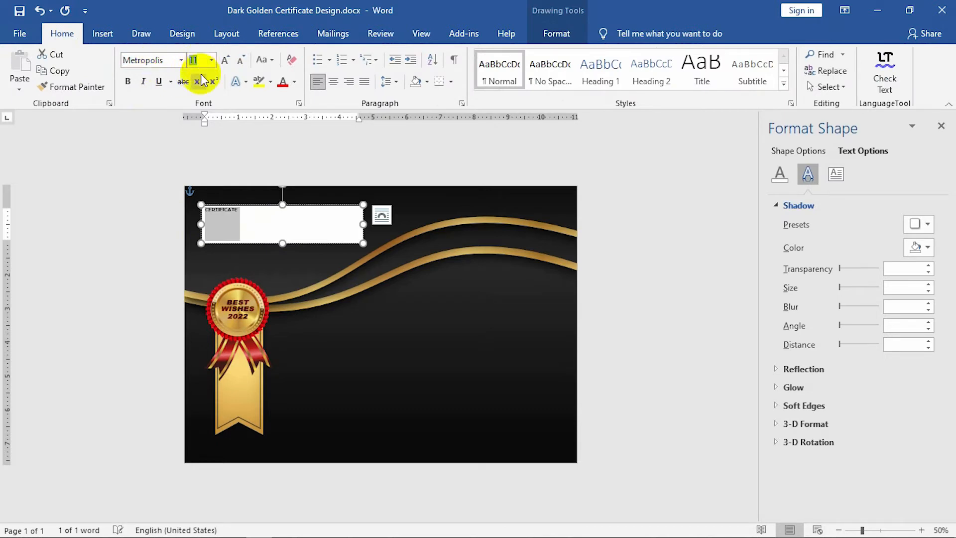
{"action": "type", "text": "50"}
{"action": "left_click", "coordinate": [127, 82]}
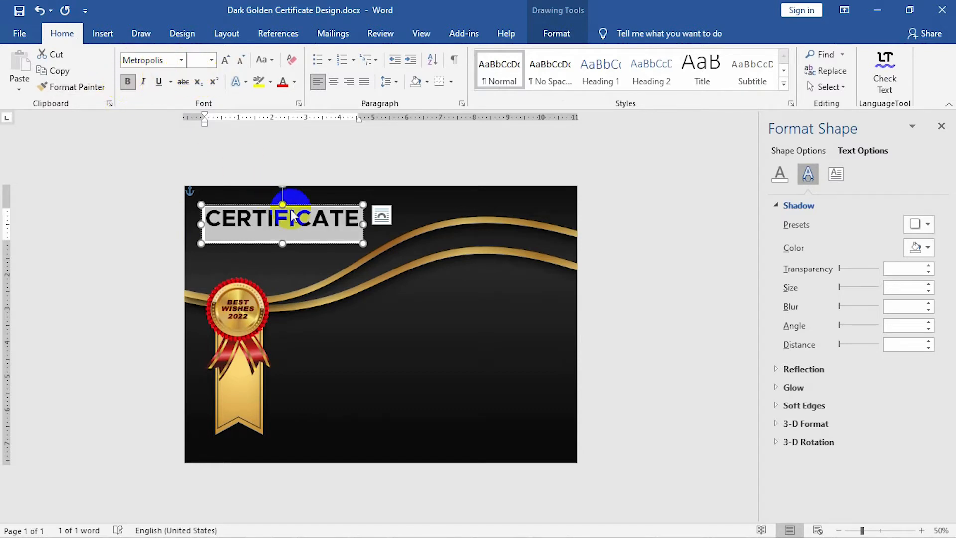
{"action": "left_click", "coordinate": [343, 244]}
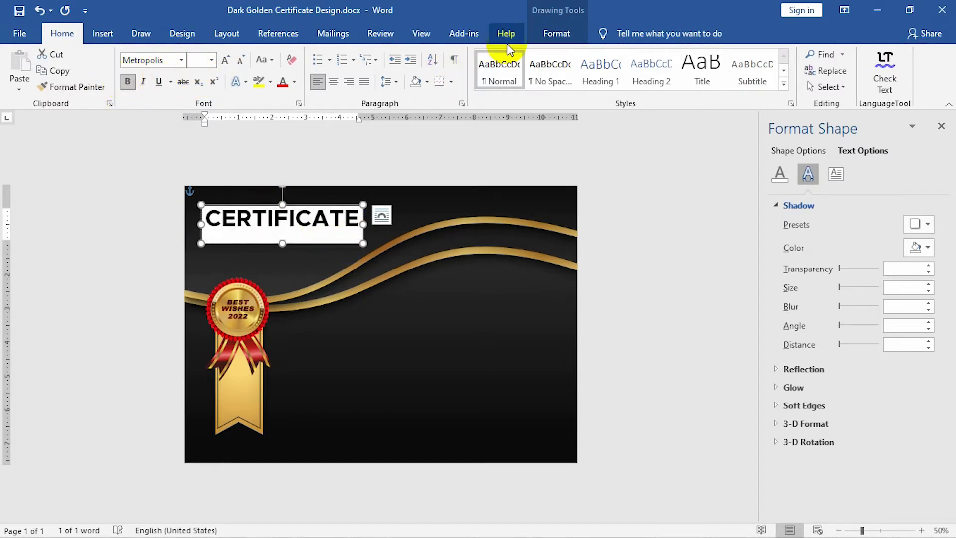
{"action": "left_click", "coordinate": [556, 34]}
Give the CERTIFICATE box no fill and no outline.
{"action": "left_click", "coordinate": [311, 52]}
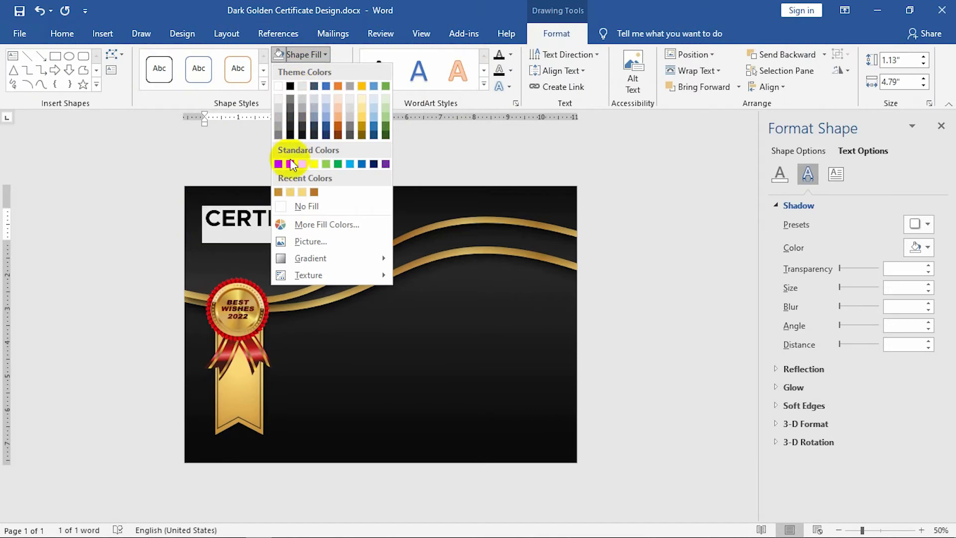
{"action": "left_click", "coordinate": [301, 207]}
{"action": "left_click", "coordinate": [312, 70]}
{"action": "left_click", "coordinate": [312, 222]}
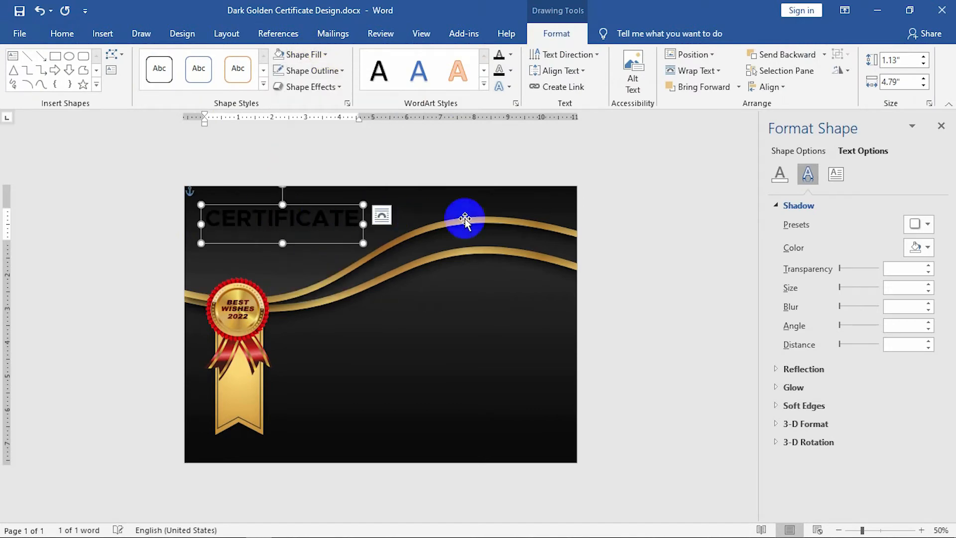
Give the CERTIFICATE lettering a gradient text fill with a gold first stop.
{"action": "left_click", "coordinate": [779, 174]}
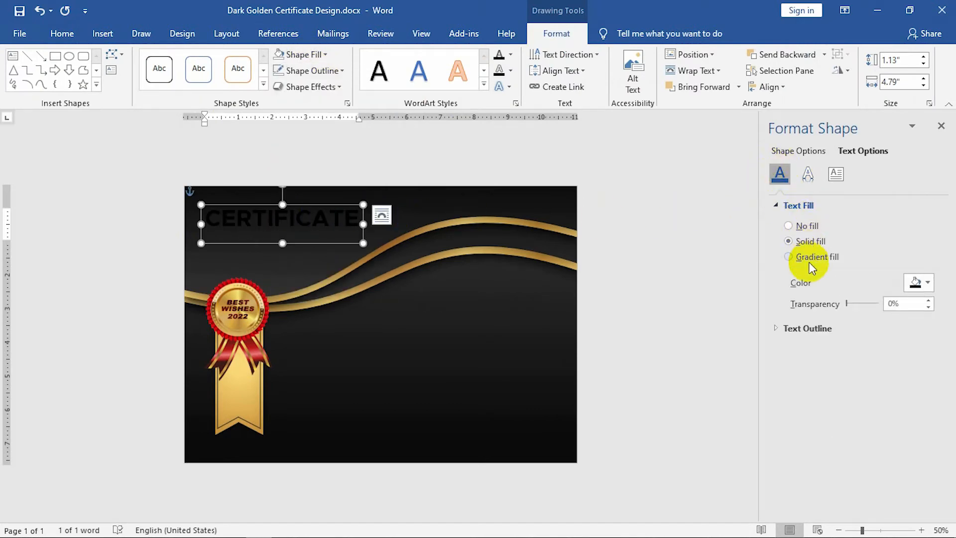
{"action": "left_click", "coordinate": [827, 257]}
{"action": "left_click", "coordinate": [831, 386]}
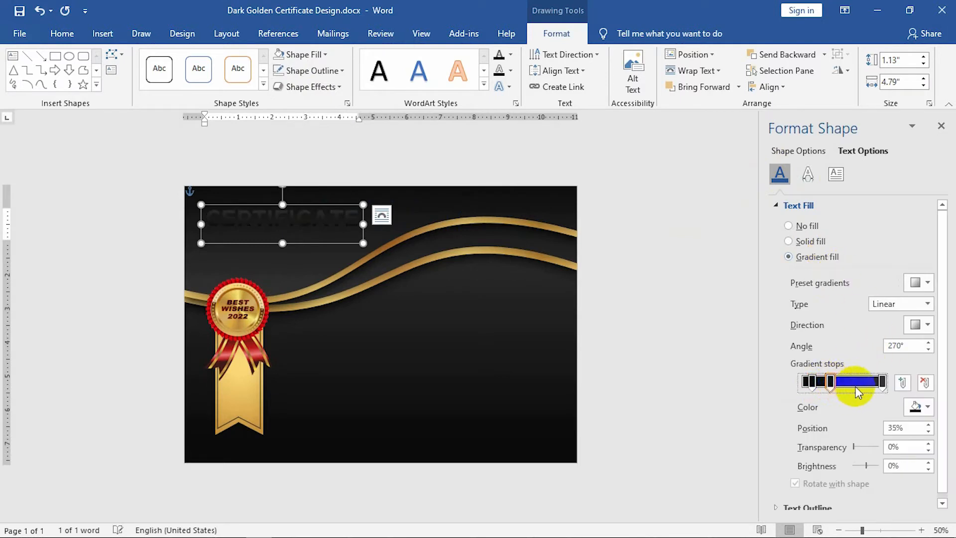
{"action": "left_click", "coordinate": [811, 383]}
{"action": "left_click", "coordinate": [915, 406]}
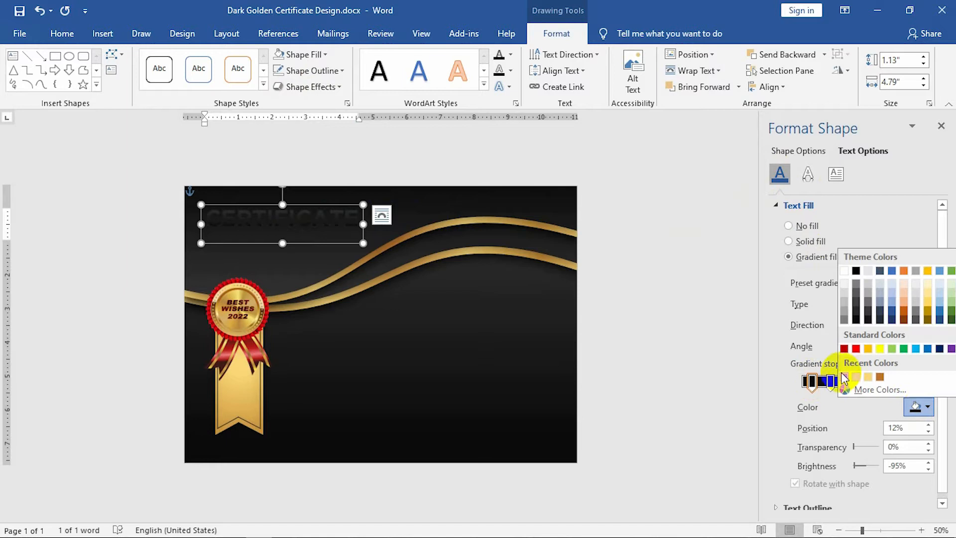
{"action": "left_click", "coordinate": [874, 377]}
Recolour the remaining gradient stops light gold and gold, removing an extra stop.
{"action": "left_click", "coordinate": [847, 382]}
{"action": "left_click", "coordinate": [915, 406]}
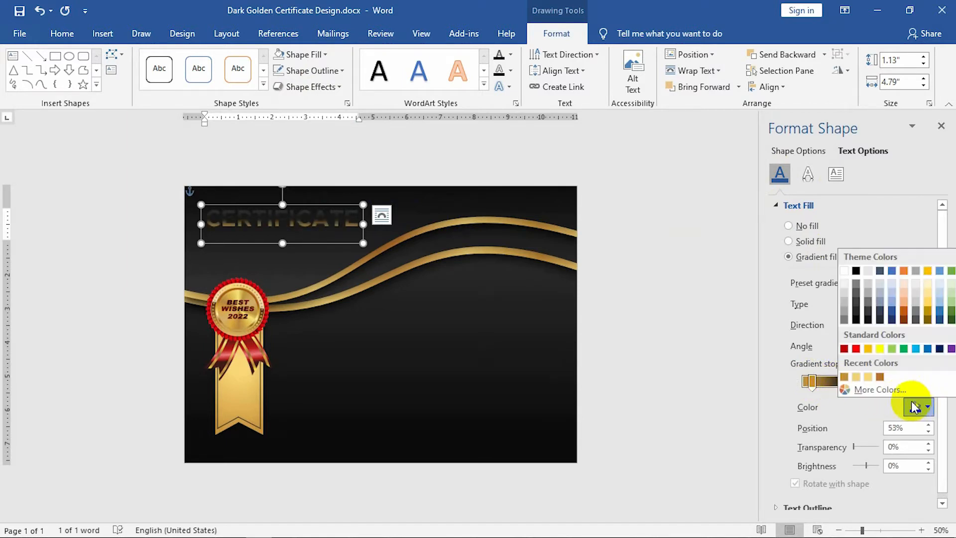
{"action": "left_click", "coordinate": [867, 378]}
{"action": "left_click", "coordinate": [867, 382]}
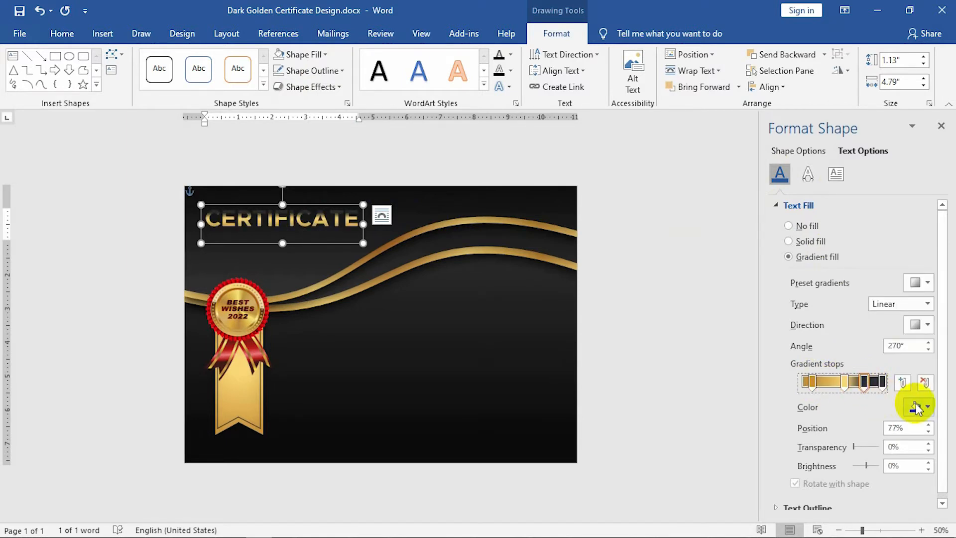
{"action": "left_click", "coordinate": [915, 406]}
{"action": "left_click", "coordinate": [848, 378]}
{"action": "left_click", "coordinate": [882, 383]}
{"action": "left_click", "coordinate": [925, 382]}
{"action": "left_click_drag", "start_coordinate": [843, 384], "coordinate": [882, 386]}
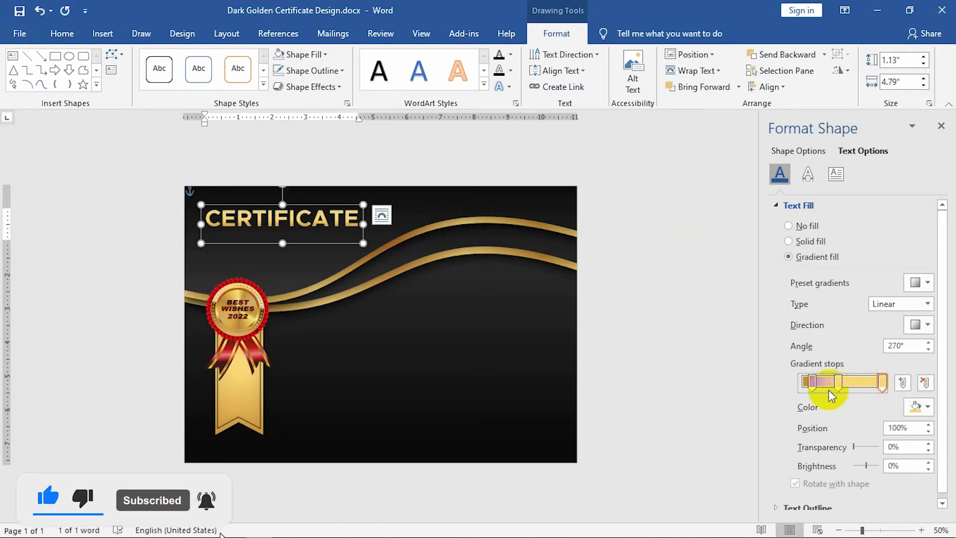
Set the gradient direction to linear 0° and move a stop to the start.
{"action": "left_click", "coordinate": [922, 324]}
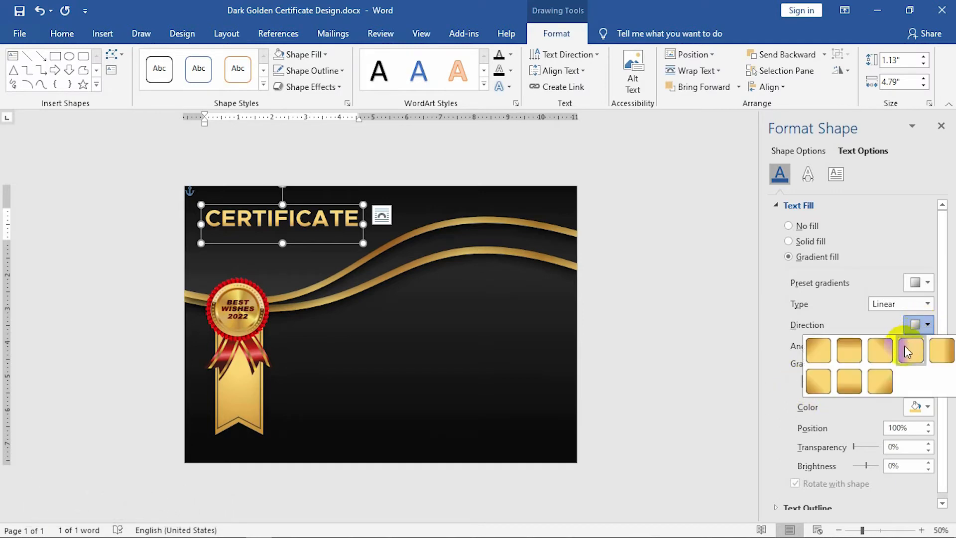
{"action": "left_click", "coordinate": [880, 351]}
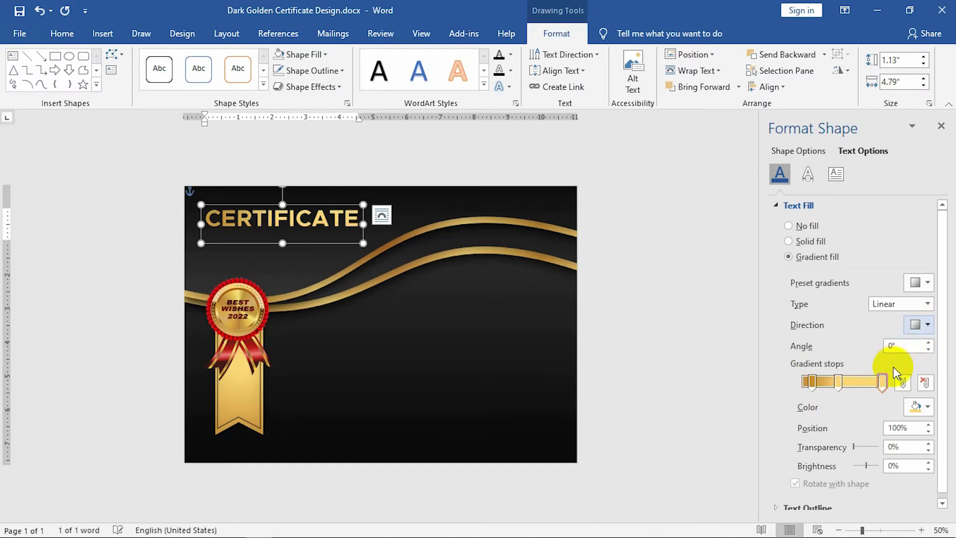
{"action": "left_click", "coordinate": [854, 382]}
{"action": "left_click_drag", "start_coordinate": [840, 382], "coordinate": [772, 381]}
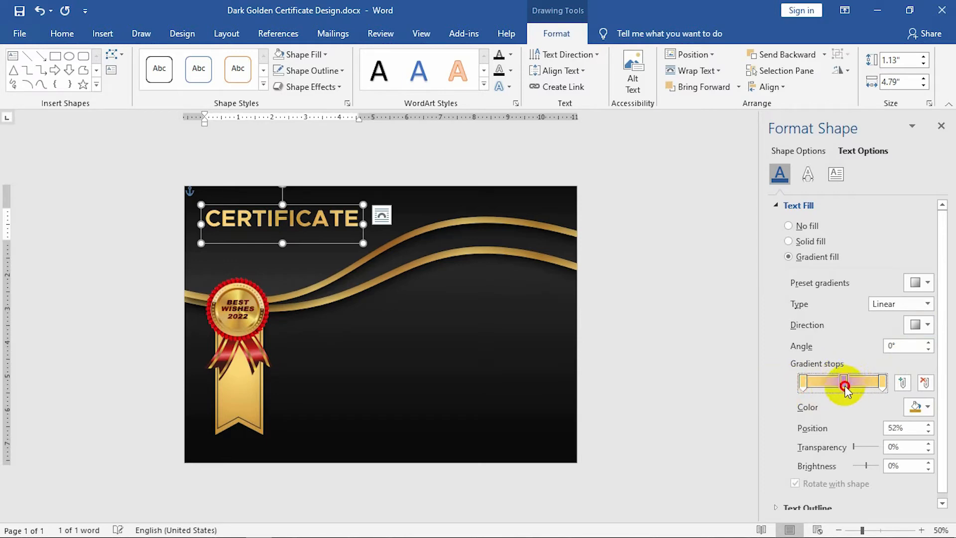
Shorten the CERTIFICATE box to fit its text and nudge it up-left.
{"action": "left_click", "coordinate": [678, 369]}
{"action": "left_click", "coordinate": [312, 216]}
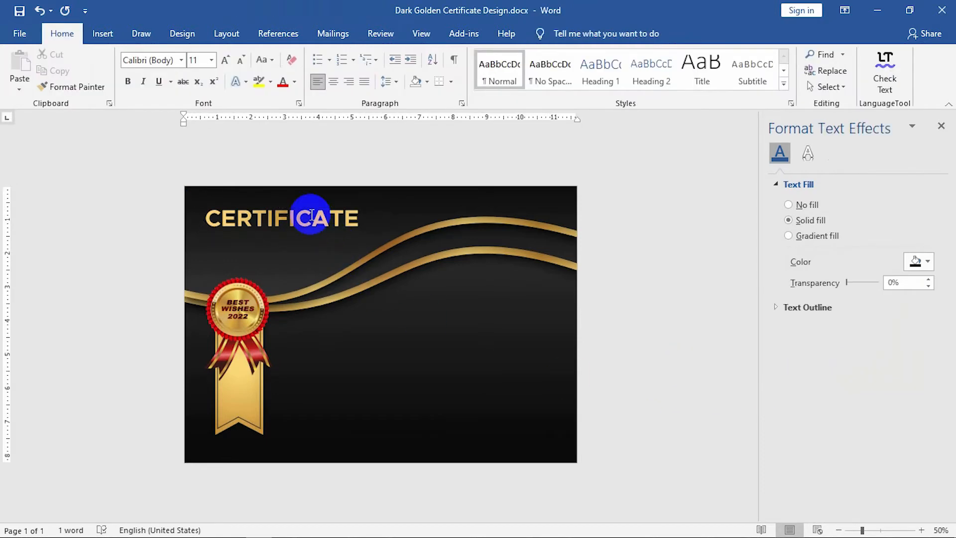
{"action": "left_click", "coordinate": [293, 238]}
{"action": "left_click_drag", "start_coordinate": [285, 243], "coordinate": [285, 234]}
{"action": "left_click_drag", "start_coordinate": [289, 235], "coordinate": [282, 230]}
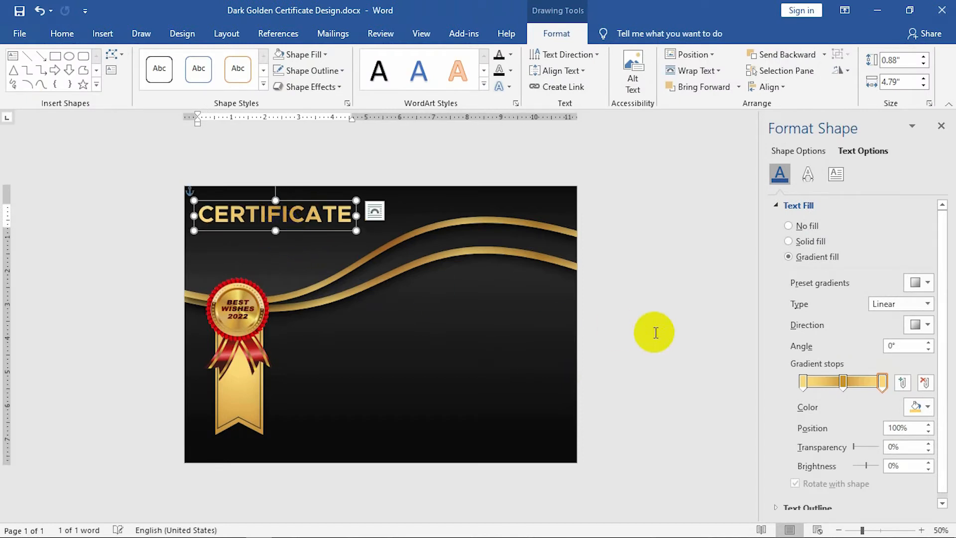
Fine-tune the positions of the gold gradient stops along the bar.
{"action": "mouse_move", "coordinate": [842, 382]}
{"action": "left_mouse_down"}
{"action": "mouse_move", "coordinate": [819, 388]}
{"action": "mouse_move", "coordinate": [839, 387]}
{"action": "left_mouse_up"}
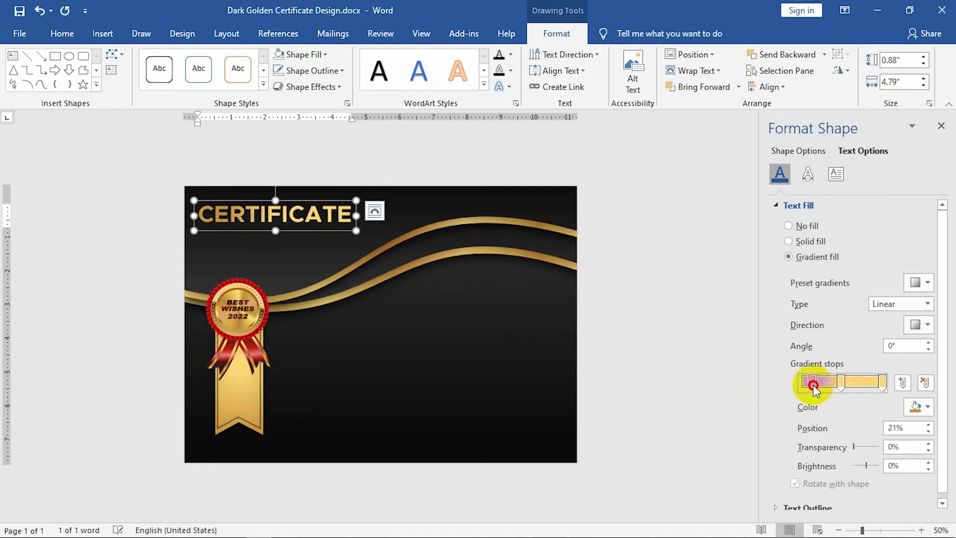
{"action": "left_click_drag", "start_coordinate": [809, 390], "coordinate": [780, 386]}
{"action": "left_click_drag", "start_coordinate": [844, 386], "coordinate": [849, 387]}
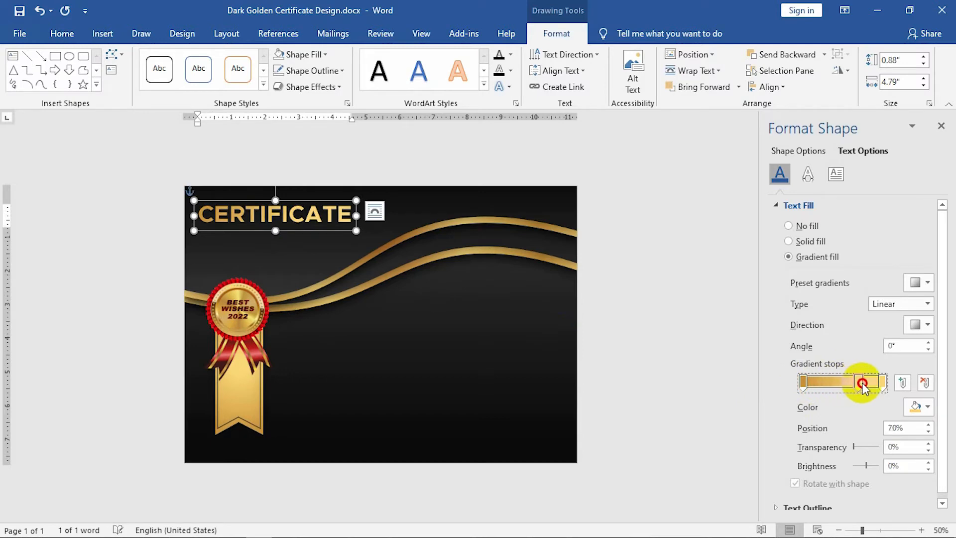
{"action": "left_click", "coordinate": [672, 369]}
{"action": "left_click", "coordinate": [230, 206]}
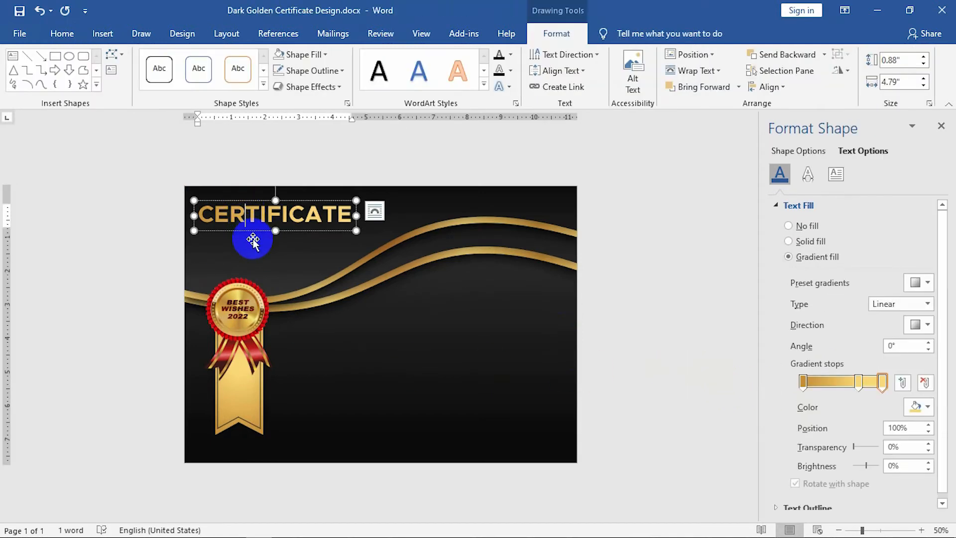
Duplicate the title box below and change its text to Of Appreciation.
{"action": "left_click_drag", "start_coordinate": [257, 230], "coordinate": [259, 243]}
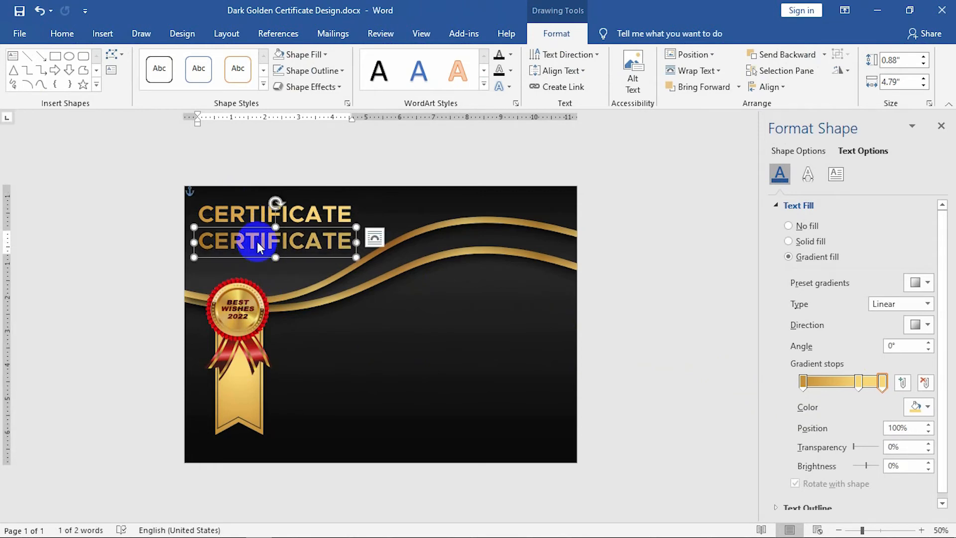
{"action": "type", "text": "Of Appre"}
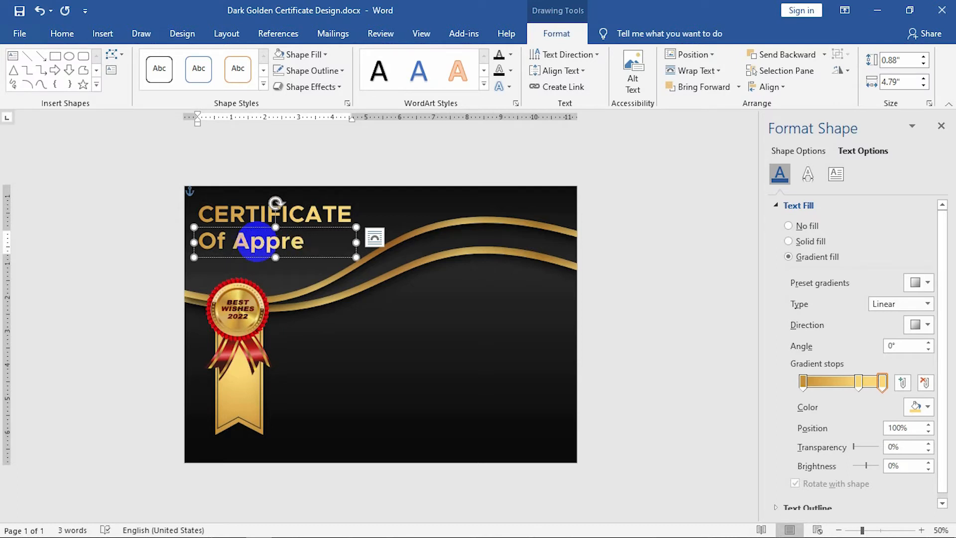
{"action": "key", "text": "BackSpace"}
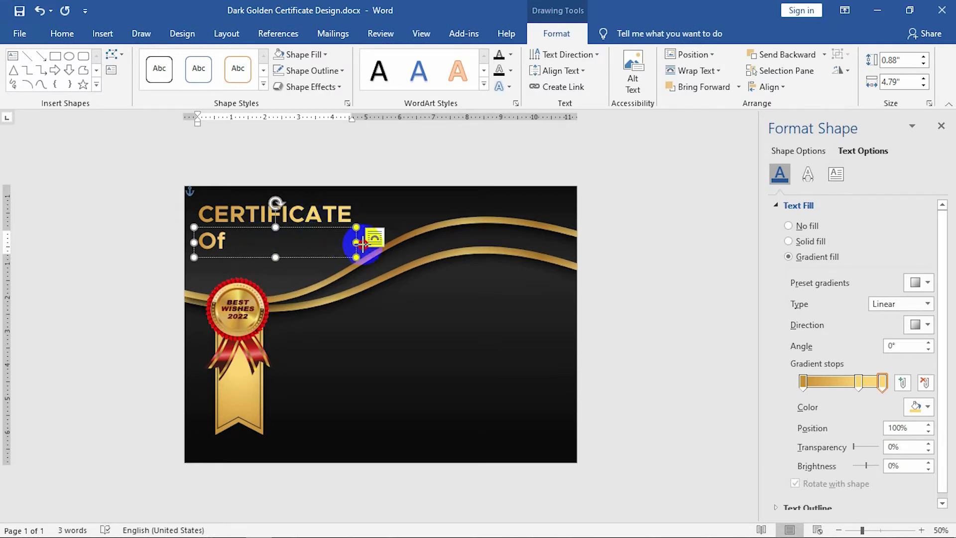
{"action": "key", "text": "ctrl+y"}
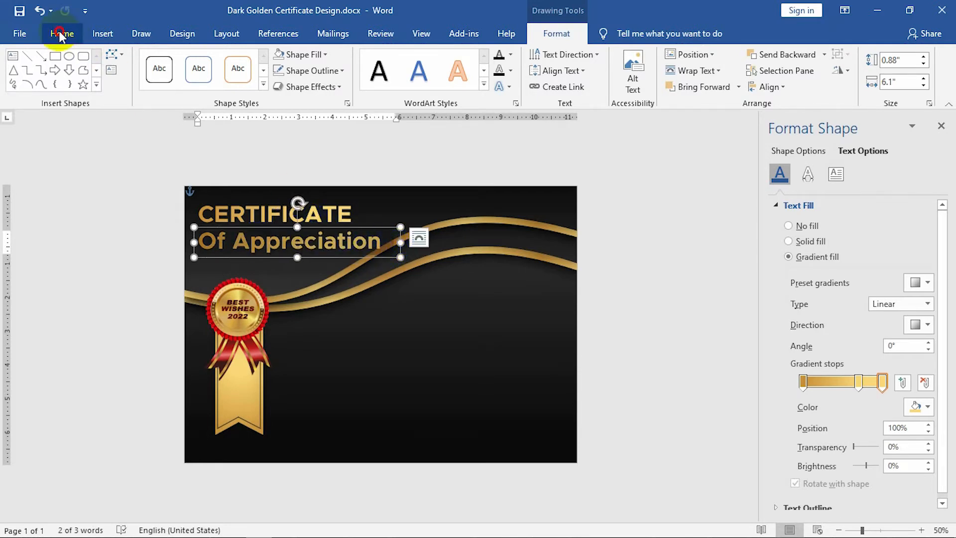
Set Of Appreciation in Lucida Handwriting 28 with a 90° gradient angle.
{"action": "left_click", "coordinate": [60, 35]}
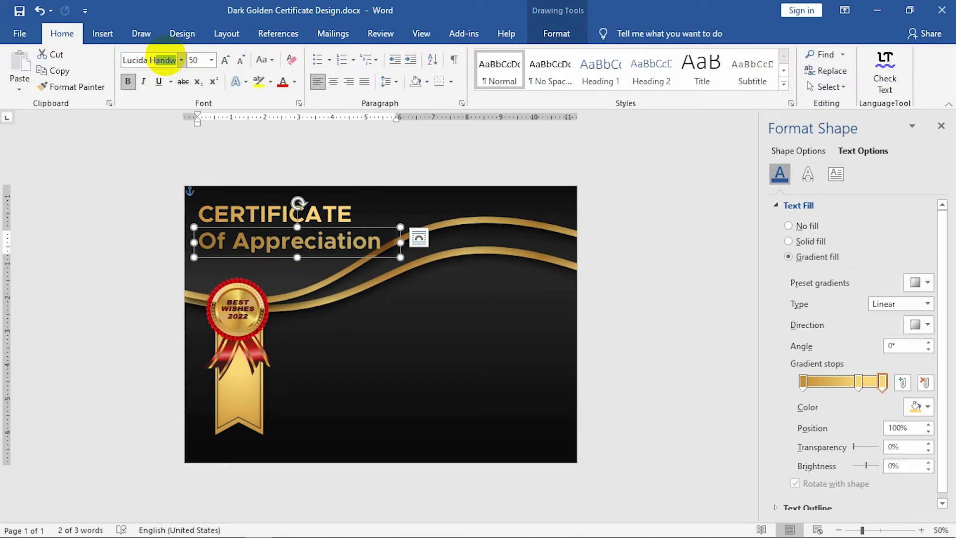
{"action": "left_click", "coordinate": [205, 59]}
{"action": "type", "text": "28"}
{"action": "key", "text": "Return"}
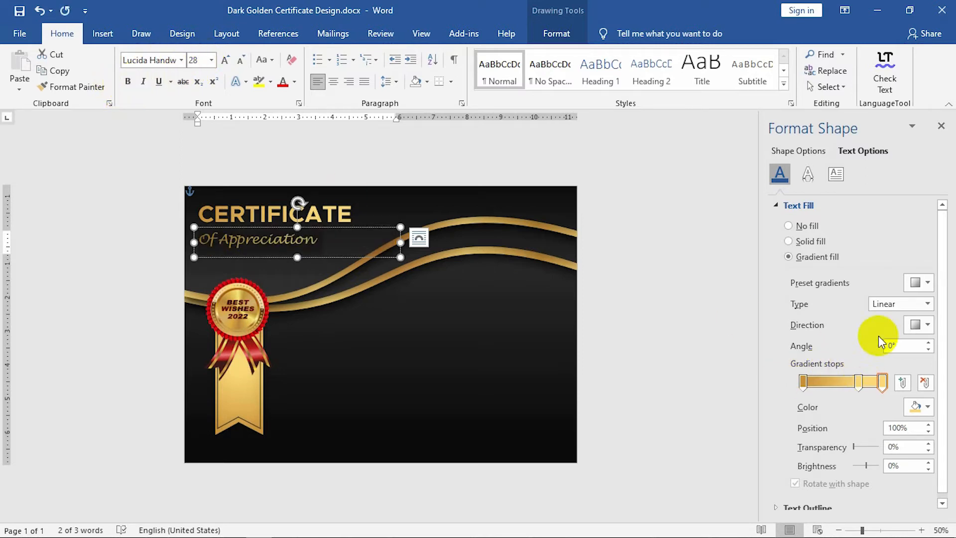
{"action": "double_click", "coordinate": [885, 350]}
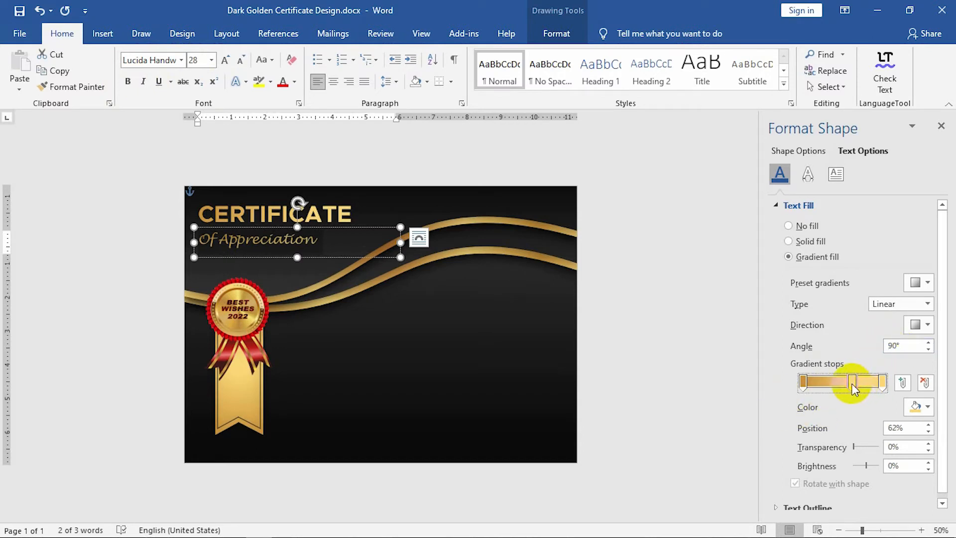
Group the Of Appreciation box with the CERTIFICATE box.
{"action": "left_click", "coordinate": [213, 263]}
{"action": "left_click", "coordinate": [249, 241]}
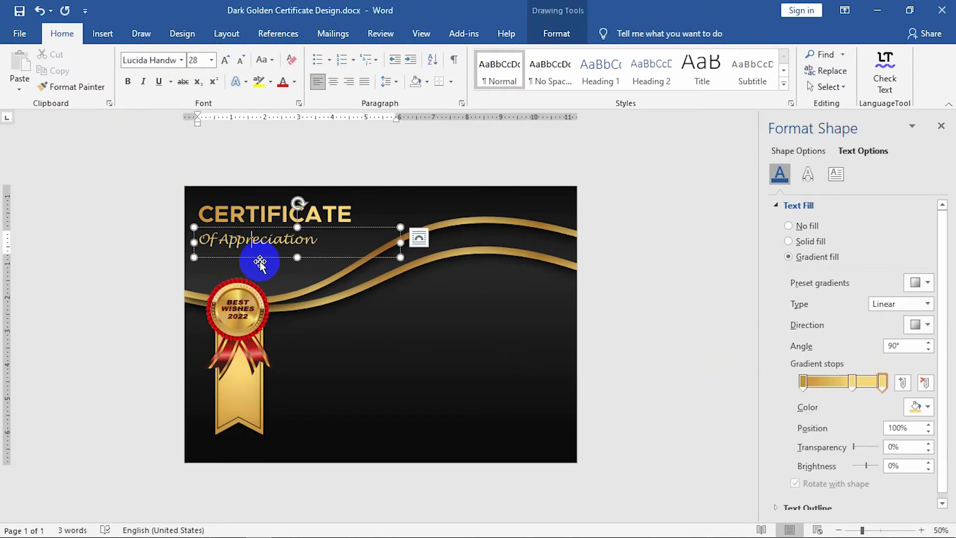
{"action": "left_click", "coordinate": [260, 262]}
{"action": "left_click", "coordinate": [269, 255]}
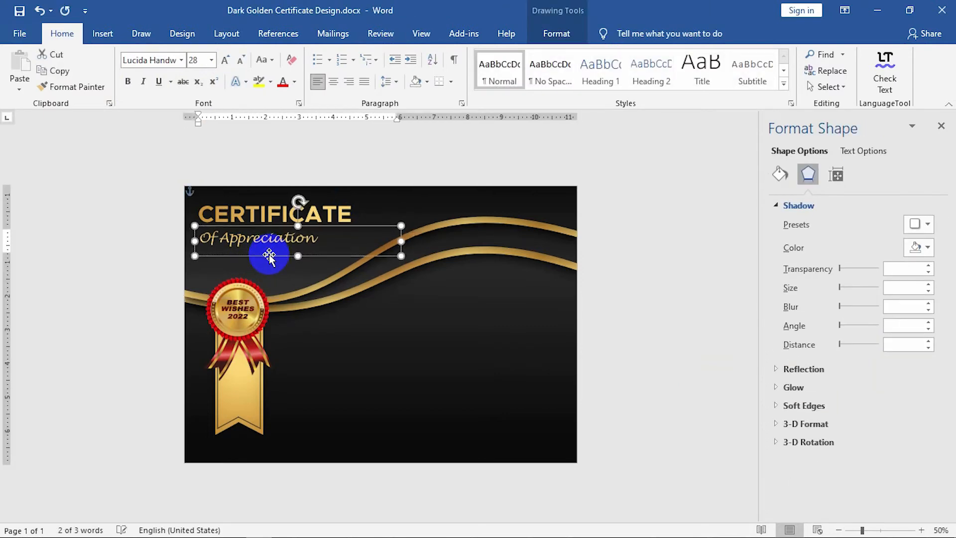
{"action": "left_click", "coordinate": [338, 205]}
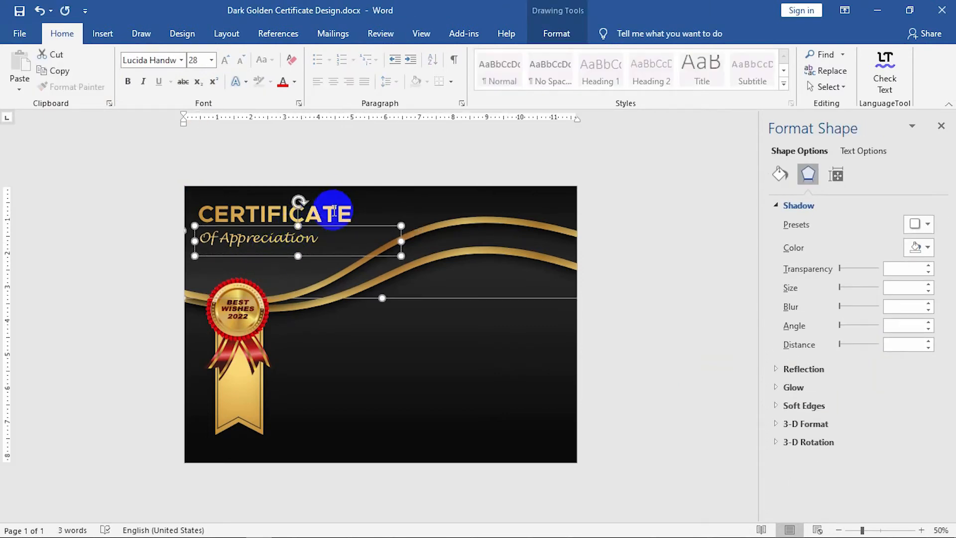
{"action": "left_click", "coordinate": [333, 200]}
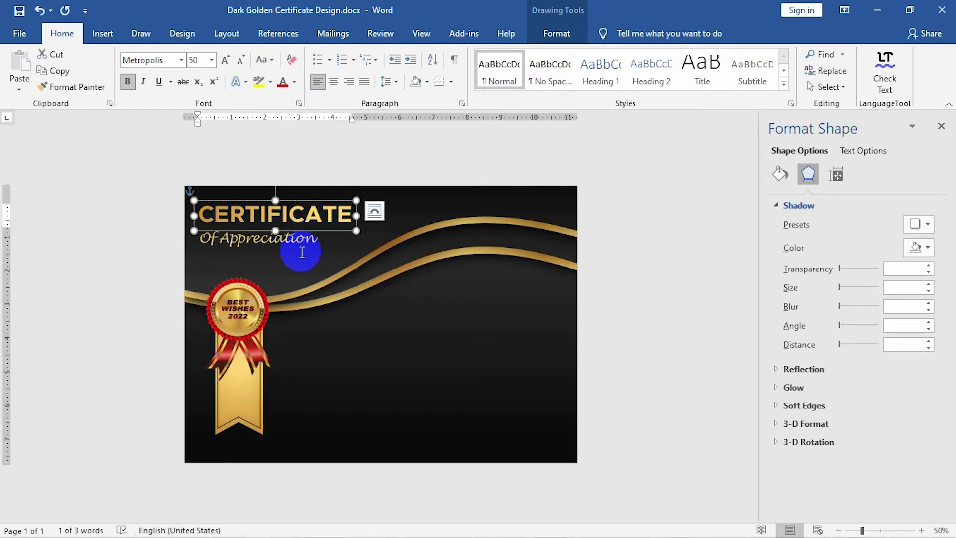
{"action": "left_click", "coordinate": [306, 259], "text": "shift"}
{"action": "right_click", "coordinate": [304, 256]}
{"action": "mouse_move", "coordinate": [367, 337]}
{"action": "left_click", "coordinate": [445, 339]}
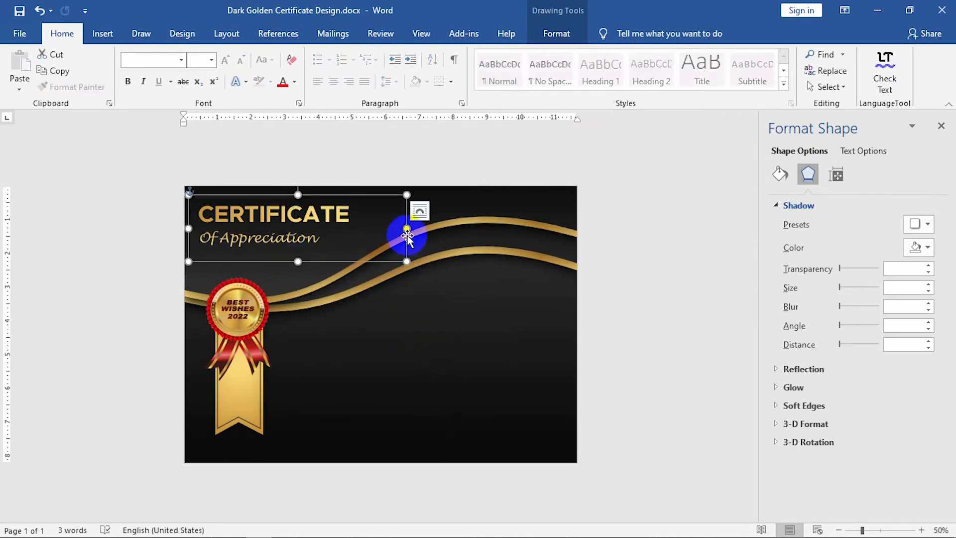
Adjust the grouped boxes' widths so CERTIFICATE stays on one line.
{"action": "mouse_move", "coordinate": [397, 229]}
{"action": "left_mouse_down"}
{"action": "mouse_move", "coordinate": [382, 229]}
{"action": "mouse_move", "coordinate": [410, 228]}
{"action": "left_mouse_up"}
{"action": "left_click", "coordinate": [357, 223]}
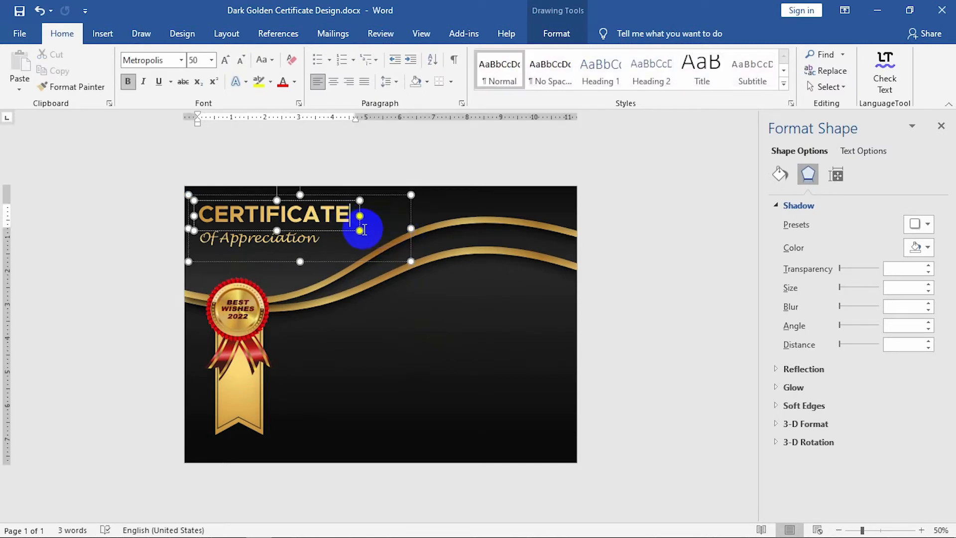
{"action": "left_click", "coordinate": [305, 236]}
{"action": "left_click_drag", "start_coordinate": [409, 245], "coordinate": [350, 237]}
{"action": "left_click", "coordinate": [390, 338]}
{"action": "left_click", "coordinate": [295, 257]}
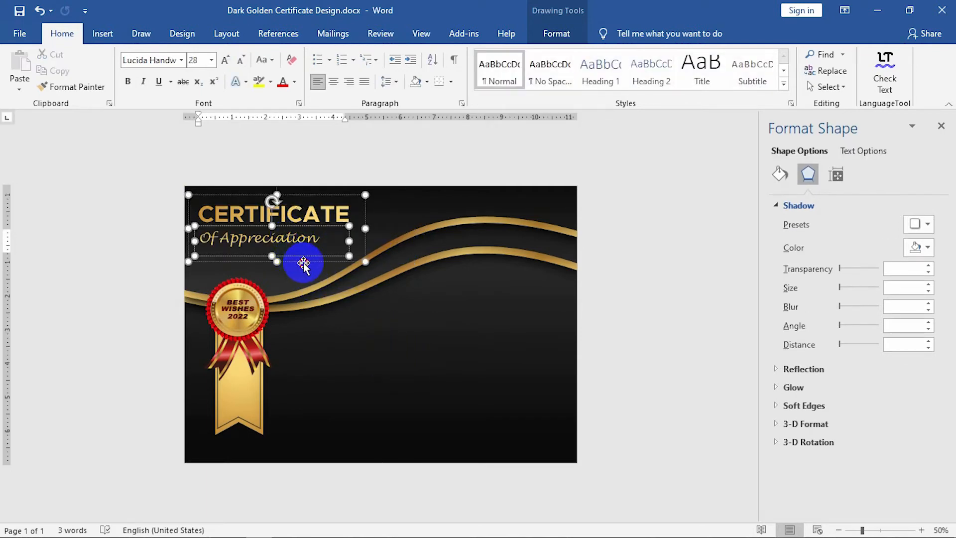
{"action": "left_click", "coordinate": [303, 264]}
{"action": "left_click", "coordinate": [672, 351]}
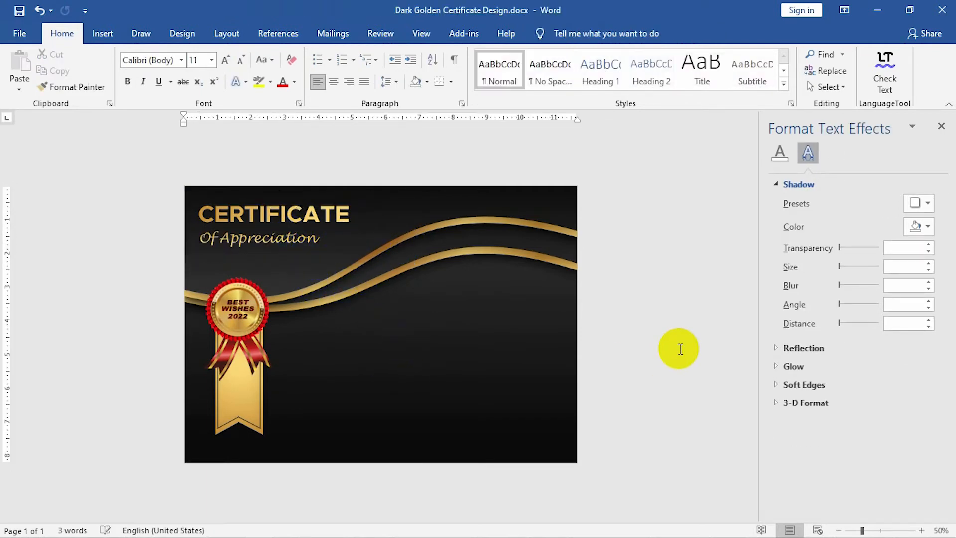
Insert the paint-splash icon found by searching Icons for 'art'.
{"action": "left_click", "coordinate": [104, 35]}
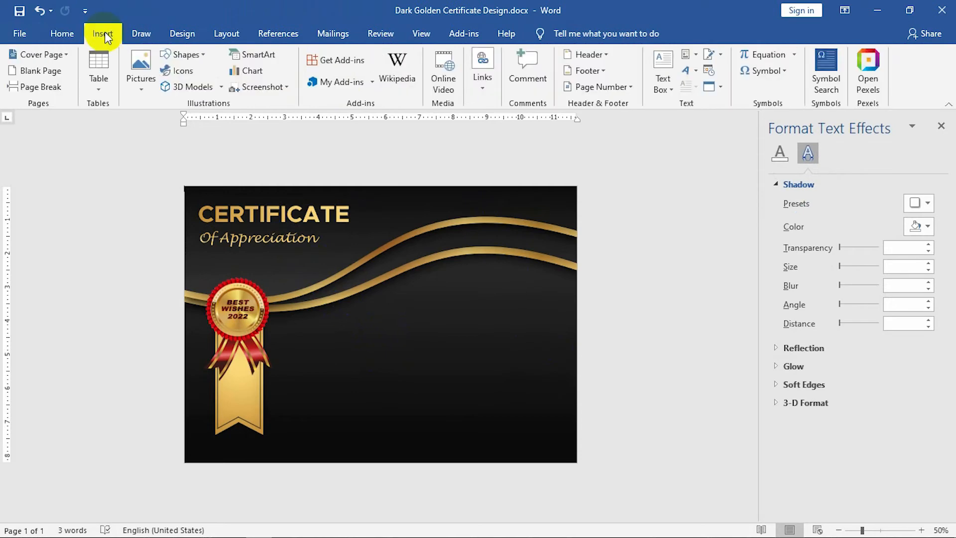
{"action": "left_click", "coordinate": [181, 70]}
{"action": "type", "text": "art"}
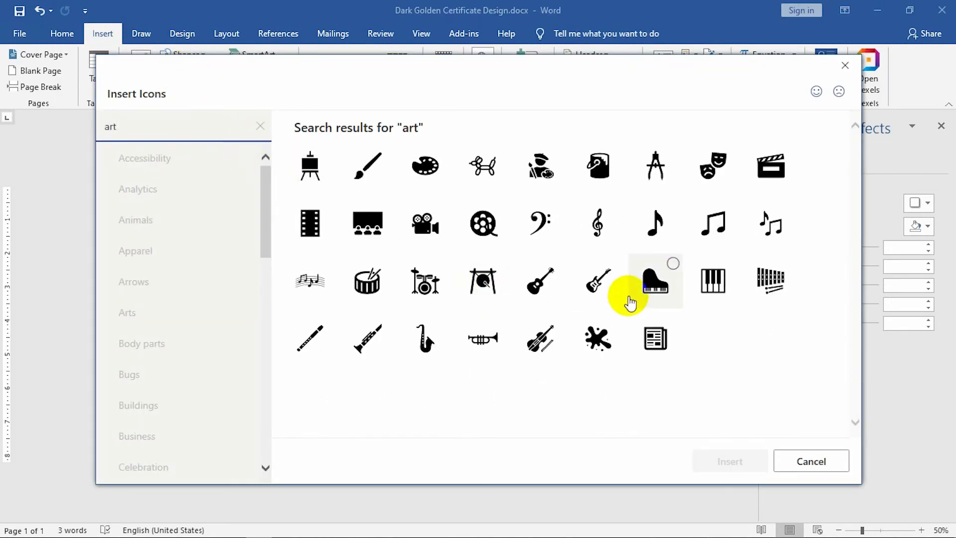
{"action": "left_click", "coordinate": [597, 337]}
{"action": "left_click", "coordinate": [730, 459]}
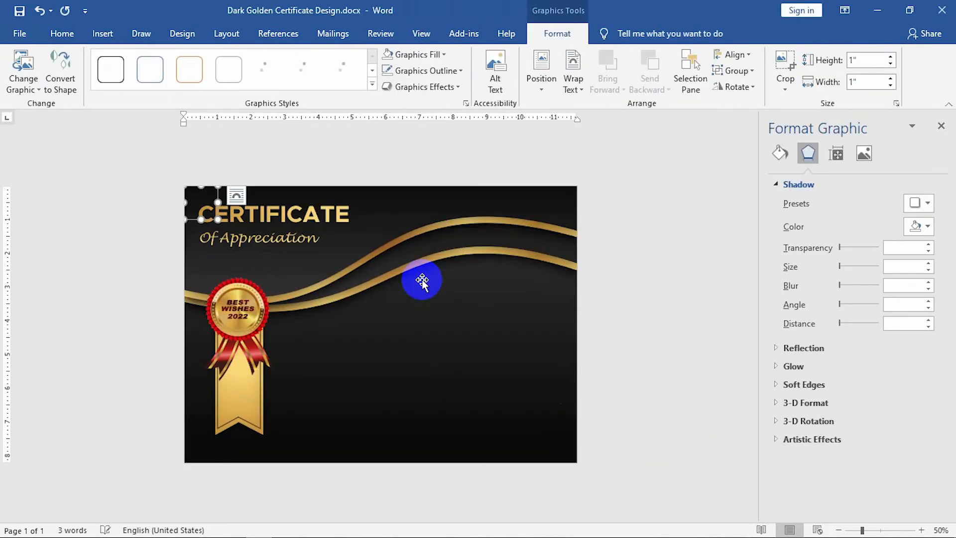
Set the icon to In Front of Text and place it beside the gold wave mid-page.
{"action": "right_click", "coordinate": [218, 219]}
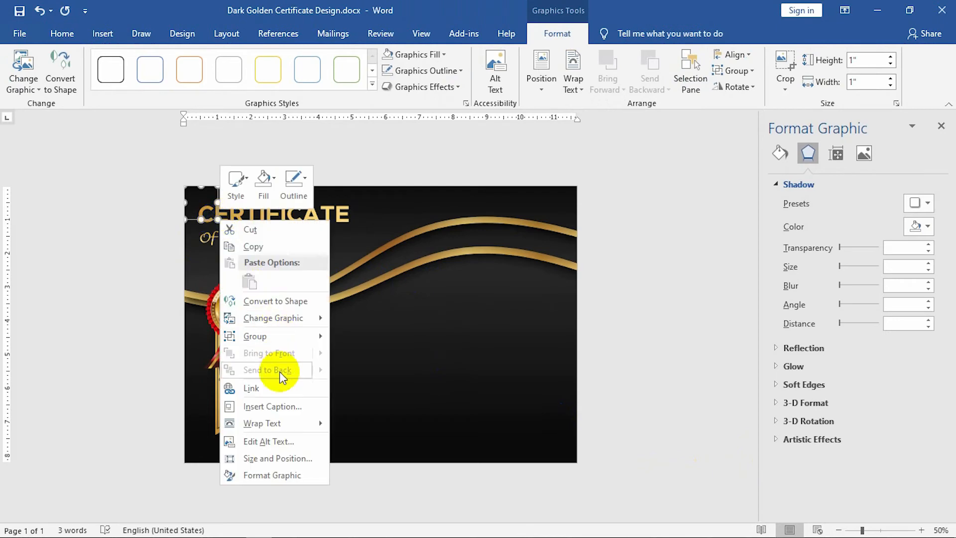
{"action": "mouse_move", "coordinate": [285, 420]}
{"action": "left_click_drag", "start_coordinate": [212, 218], "coordinate": [433, 309]}
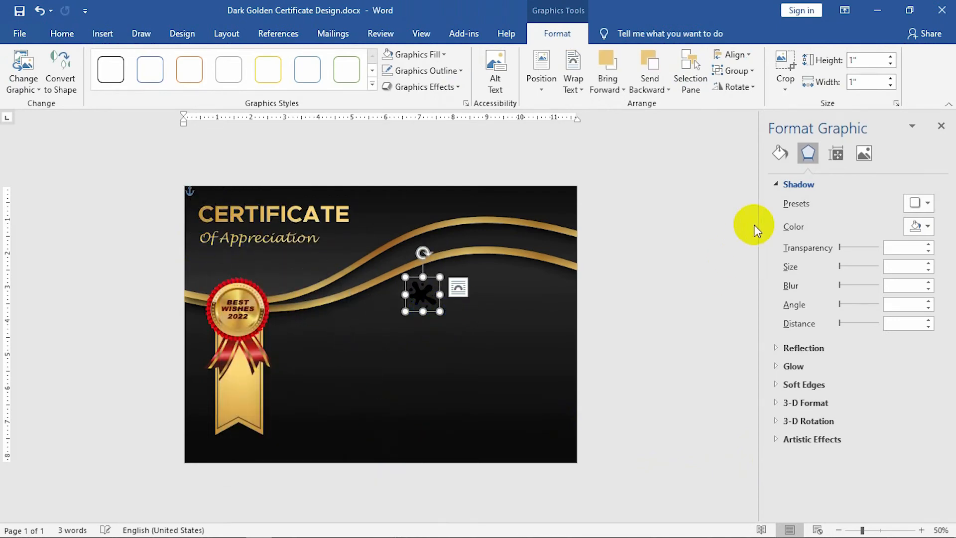
Colour the splash icon gold and set its height to 0.58".
{"action": "left_click", "coordinate": [780, 154]}
{"action": "left_click", "coordinate": [925, 292]}
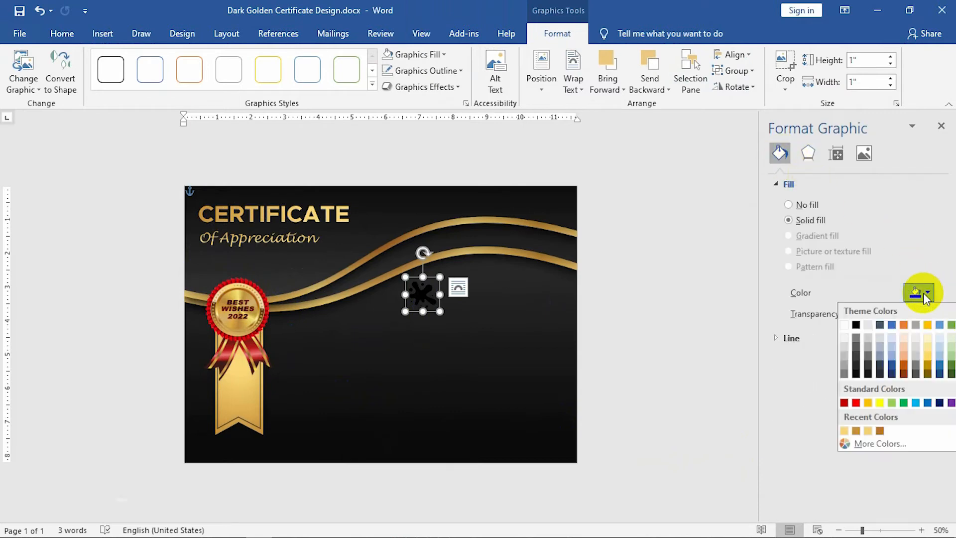
{"action": "left_click", "coordinate": [843, 430]}
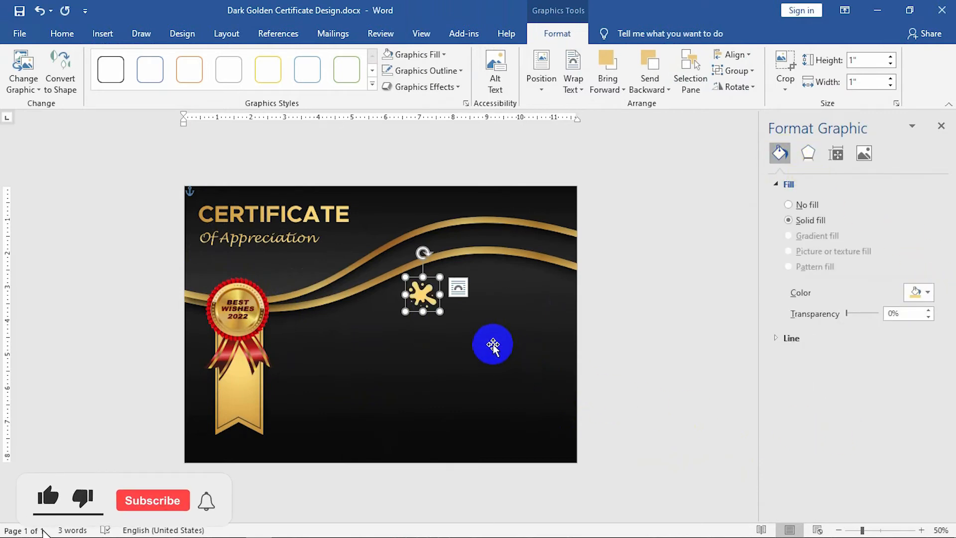
{"action": "left_click", "coordinate": [861, 60]}
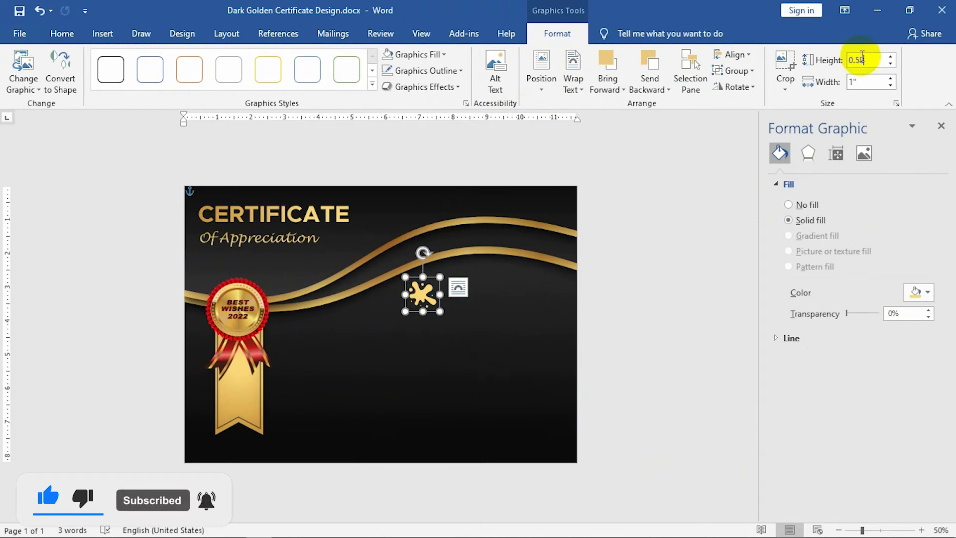
{"action": "key", "text": "Return"}
{"action": "scroll", "coordinate": [482, 305], "scroll_direction": "up", "scroll_amount": 3}
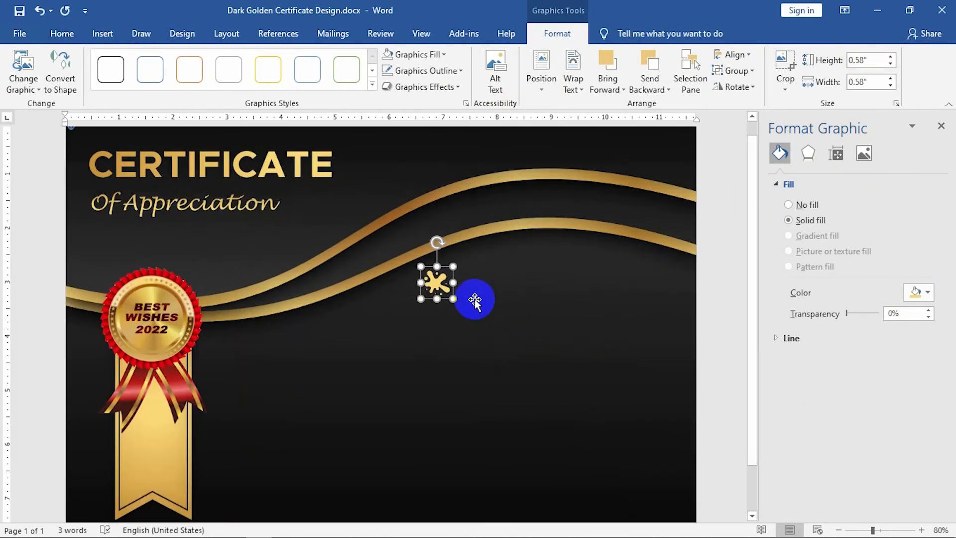
{"action": "scroll", "coordinate": [448, 299], "scroll_direction": "down", "scroll_amount": 3}
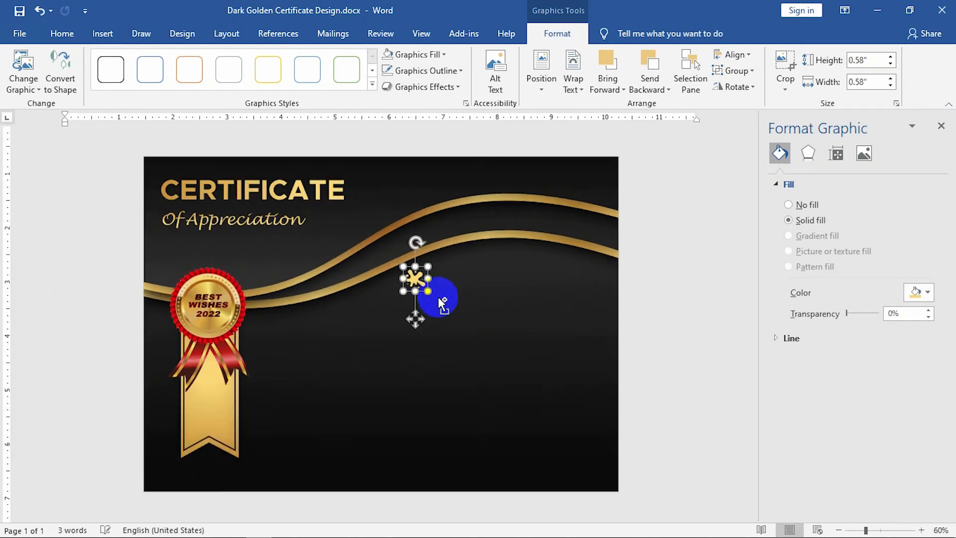
{"action": "left_click", "coordinate": [626, 335]}
{"action": "left_click", "coordinate": [102, 34]}
Draw a text box to the right of the splash icon.
{"action": "left_click", "coordinate": [185, 54]}
{"action": "left_click", "coordinate": [177, 88]}
{"action": "mouse_move", "coordinate": [418, 268]}
{"action": "left_mouse_down"}
{"action": "mouse_move", "coordinate": [552, 315]}
{"action": "mouse_move", "coordinate": [571, 305]}
{"action": "left_mouse_up"}
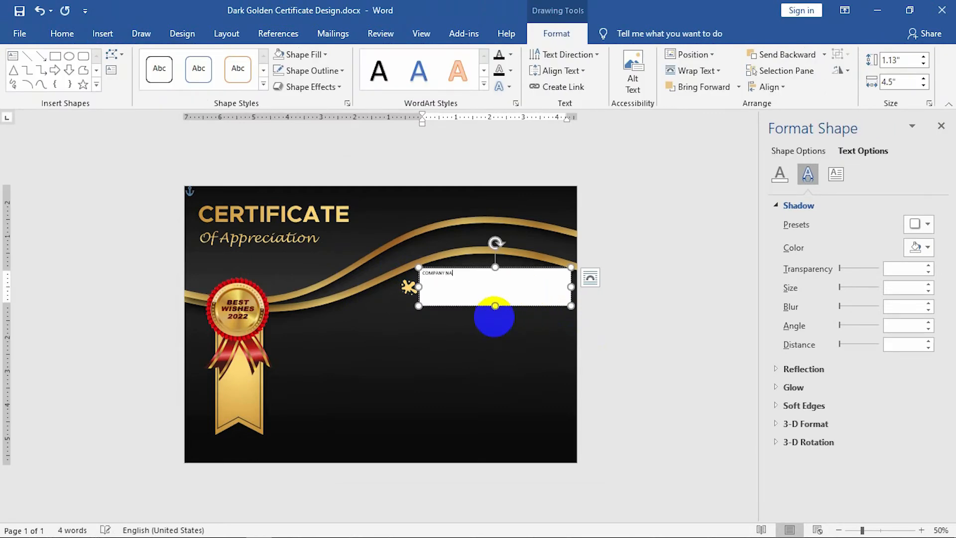
Format the COMPANY NAME text as Metropolis, 24 pt, bold.
{"action": "key", "text": "ctrl+a"}
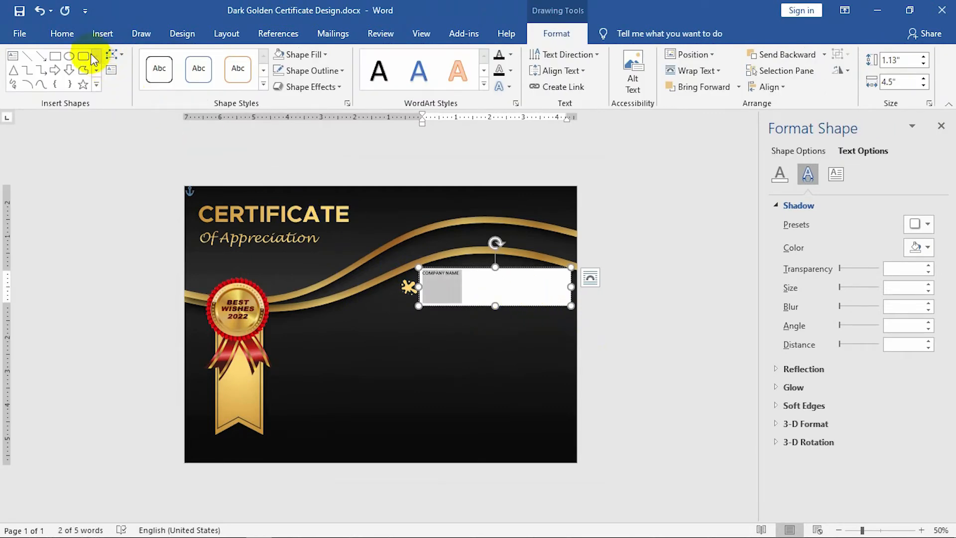
{"action": "left_click", "coordinate": [62, 33]}
{"action": "left_click", "coordinate": [137, 59]}
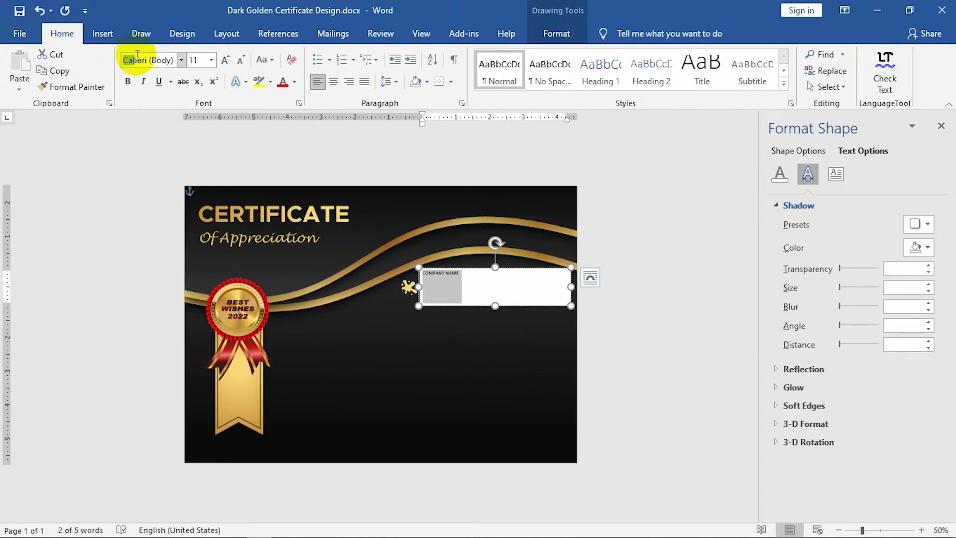
{"action": "left_click", "coordinate": [158, 60]}
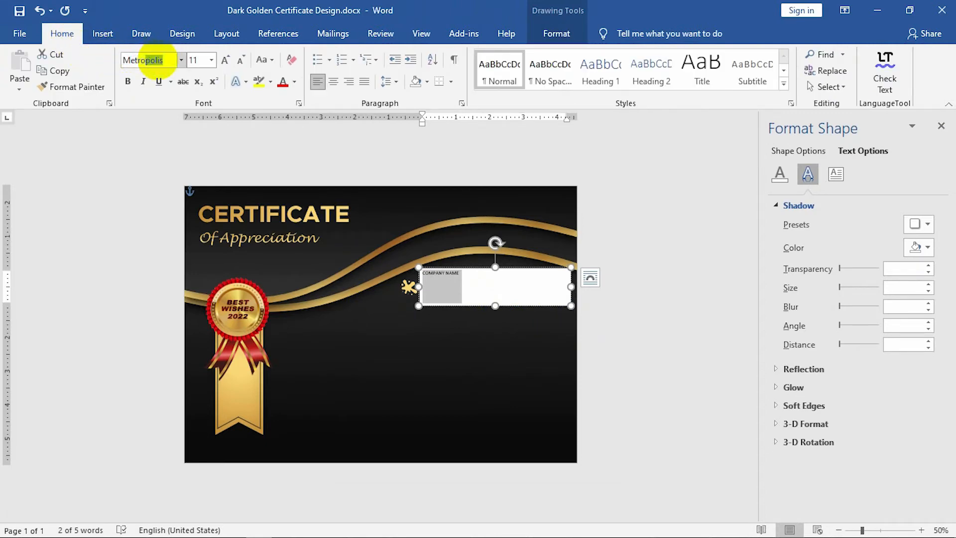
{"action": "left_click", "coordinate": [192, 60]}
{"action": "type", "text": "24"}
{"action": "key", "text": "Return"}
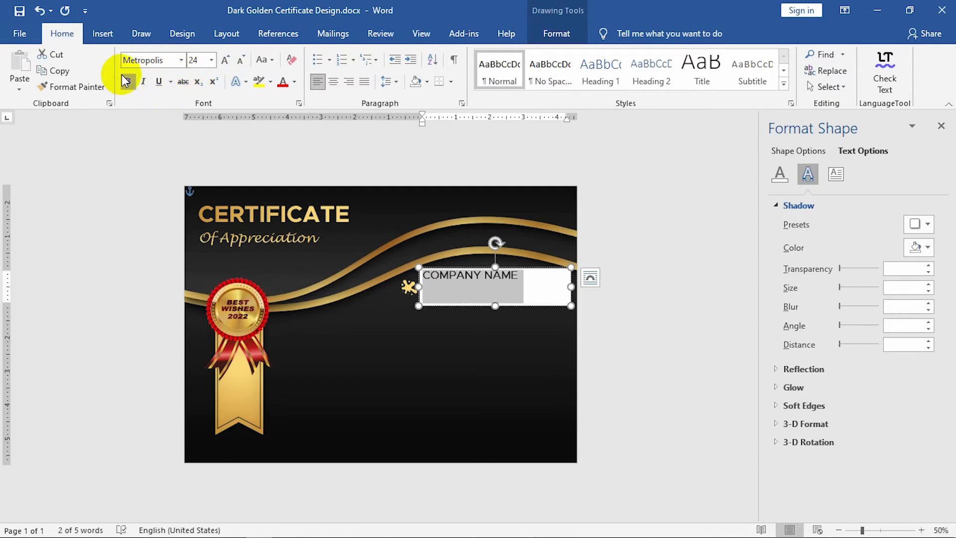
{"action": "left_click", "coordinate": [125, 81]}
Change the COMPANY NAME box's outline and set its shape fill to No Fill.
{"action": "left_click", "coordinate": [487, 297]}
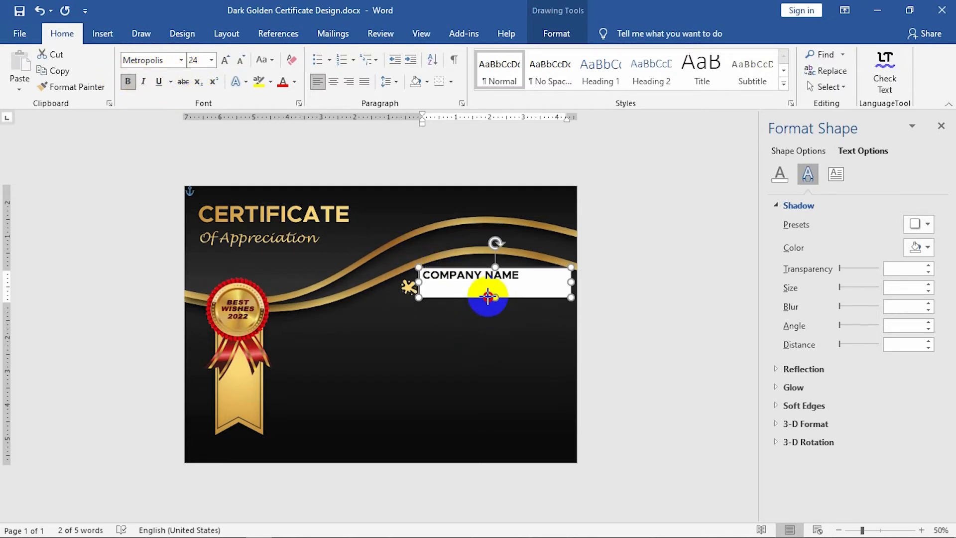
{"action": "left_click", "coordinate": [556, 33]}
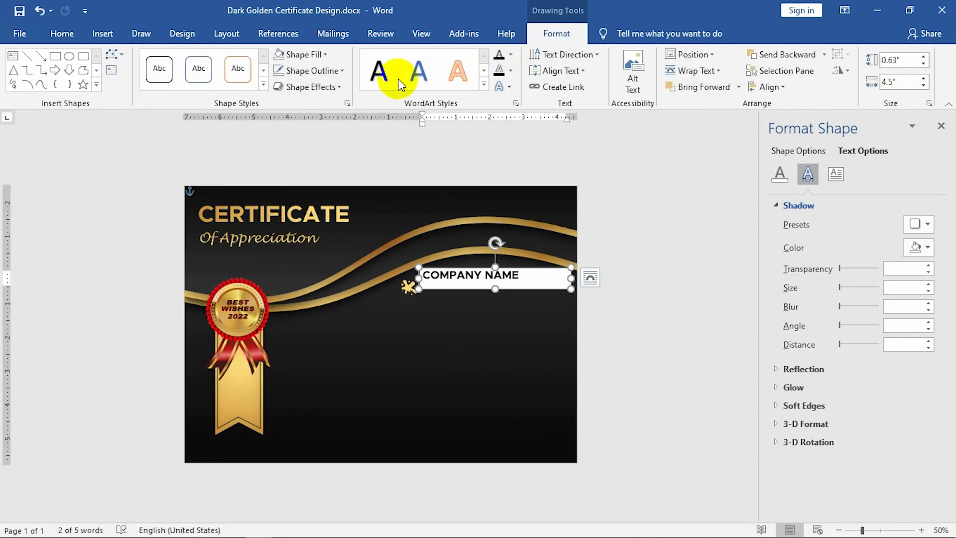
{"action": "left_click", "coordinate": [328, 71]}
{"action": "left_click", "coordinate": [294, 222]}
{"action": "left_click", "coordinate": [294, 55]}
{"action": "left_click", "coordinate": [294, 56]}
{"action": "left_click", "coordinate": [294, 55]}
{"action": "left_click", "coordinate": [286, 204]}
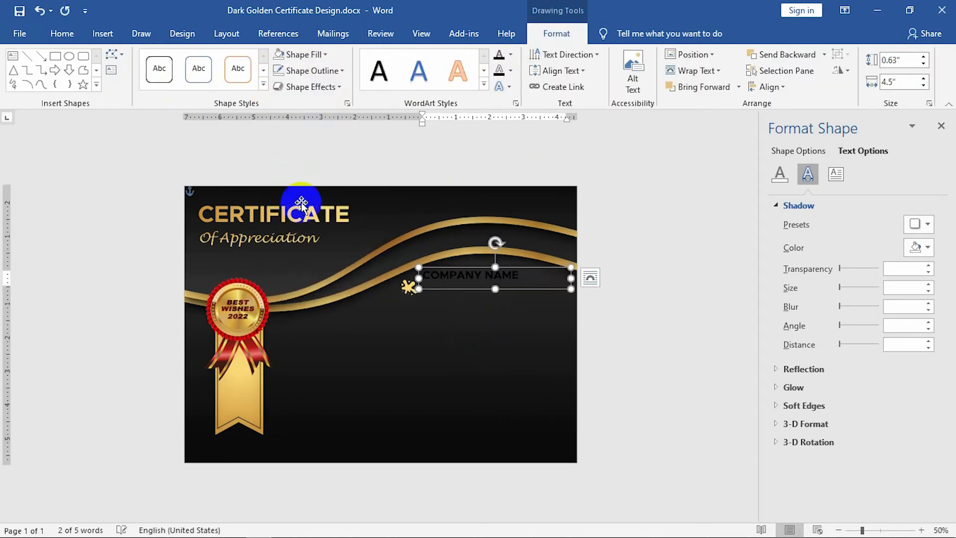
Give the COMPANY NAME text a solid fill in a recent gold colour.
{"action": "left_click", "coordinate": [779, 174]}
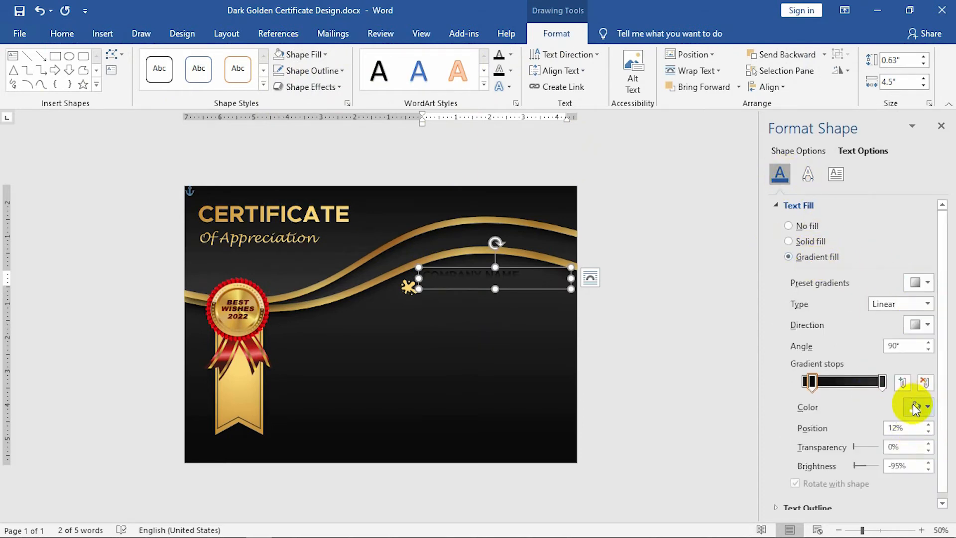
{"action": "left_click", "coordinate": [918, 407]}
{"action": "left_click", "coordinate": [845, 377]}
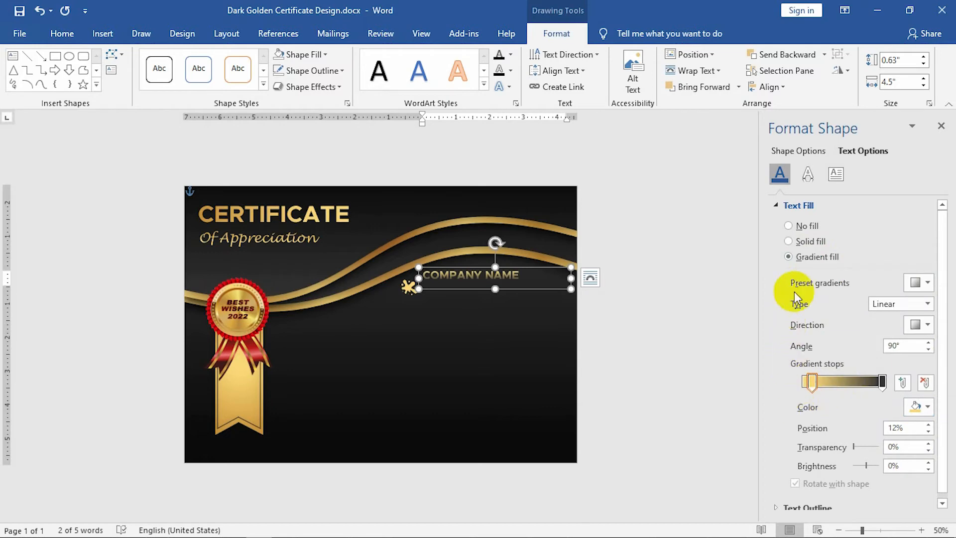
{"action": "left_click", "coordinate": [792, 241]}
{"action": "left_click", "coordinate": [918, 282]}
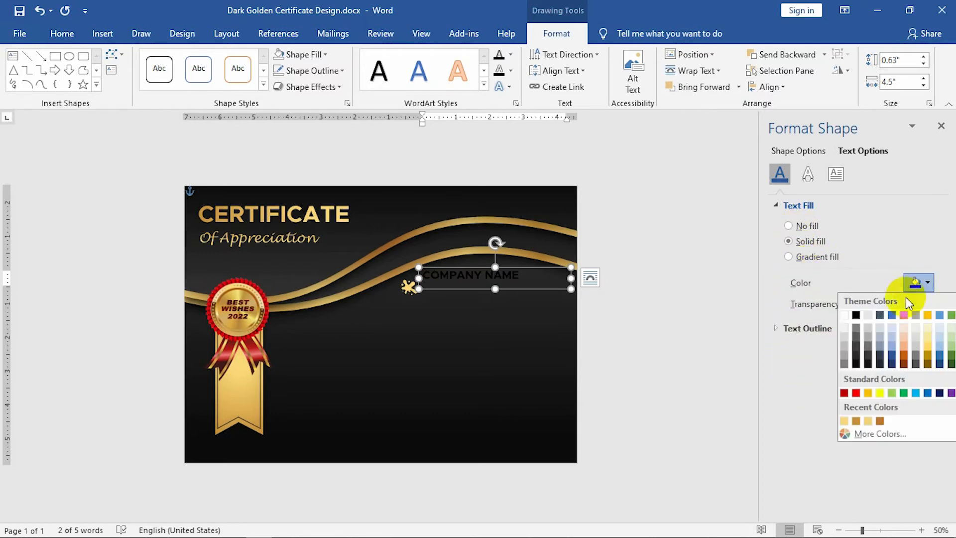
{"action": "left_click", "coordinate": [847, 421]}
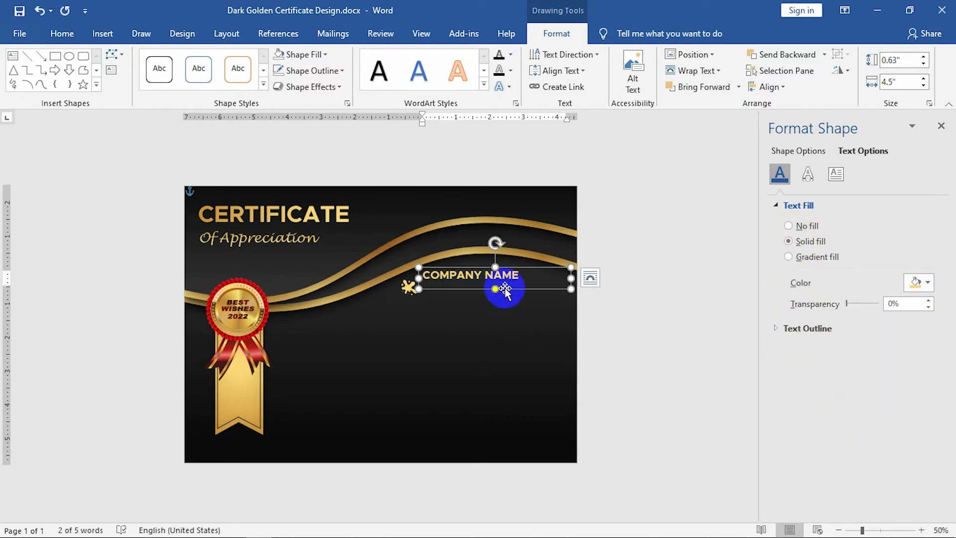
Nudge the COMPANY NAME box and narrow it to 0.63" by 3.81".
{"action": "left_click_drag", "start_coordinate": [503, 288], "coordinate": [508, 297]}
{"action": "left_click", "coordinate": [570, 289]}
{"action": "left_click_drag", "start_coordinate": [576, 287], "coordinate": [553, 299]}
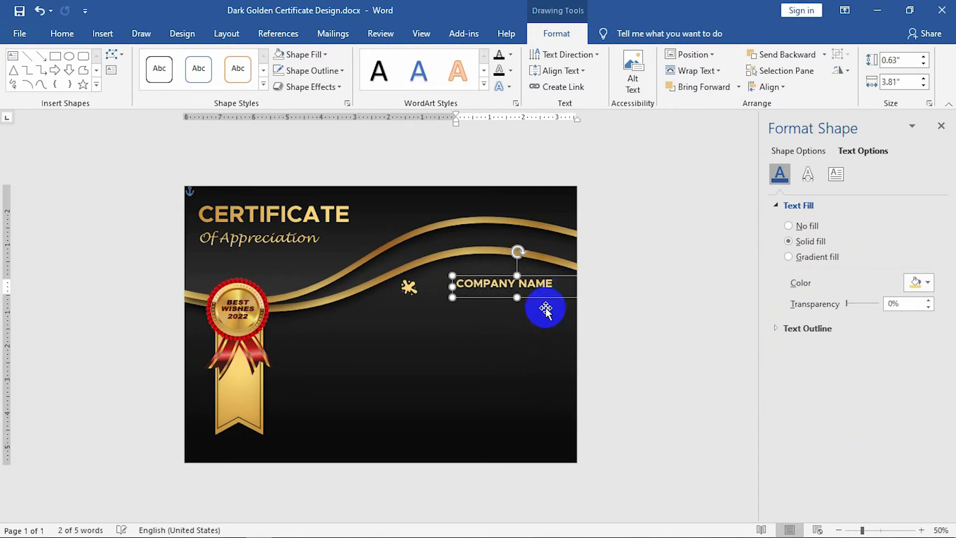
Move the gold splash icon just left of COMPANY NAME.
{"action": "scroll", "coordinate": [576, 318], "scroll_direction": "up", "scroll_amount": 4}
{"action": "left_click", "coordinate": [439, 277]}
{"action": "left_click_drag", "start_coordinate": [437, 277], "coordinate": [483, 271]}
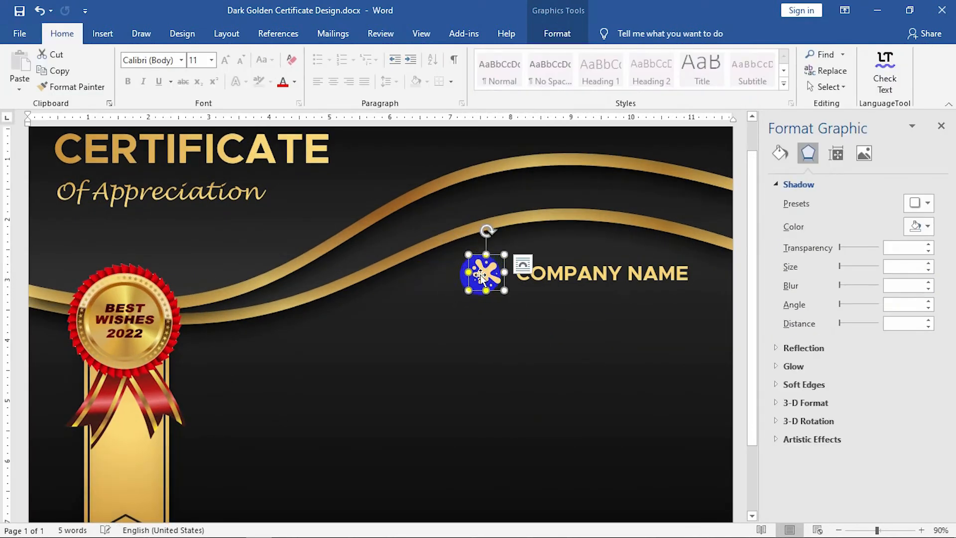
{"action": "scroll", "coordinate": [463, 289], "scroll_direction": "down", "scroll_amount": 3}
{"action": "left_click", "coordinate": [670, 315]}
{"action": "left_click", "coordinate": [102, 33]}
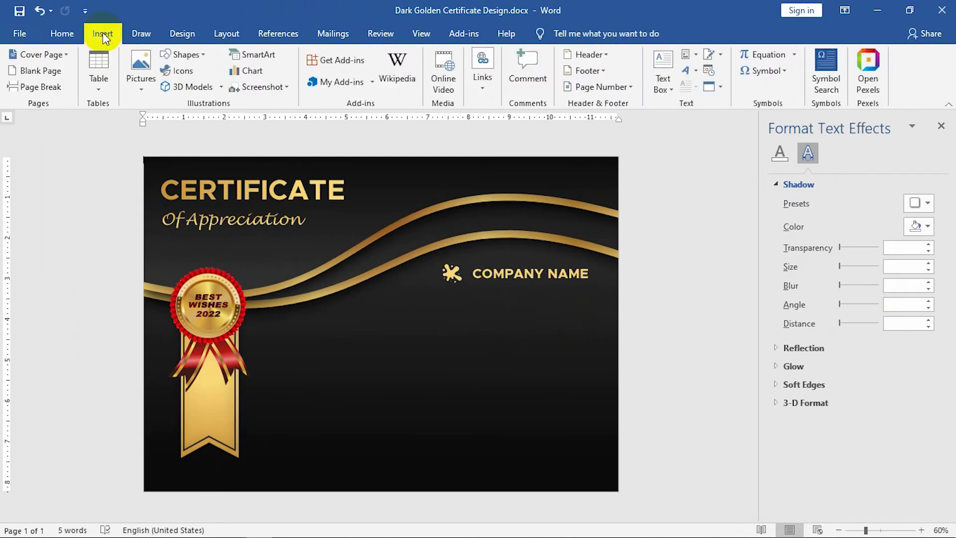
Draw a horizontal line below COMPANY NAME.
{"action": "left_click", "coordinate": [184, 54]}
{"action": "left_click", "coordinate": [184, 87]}
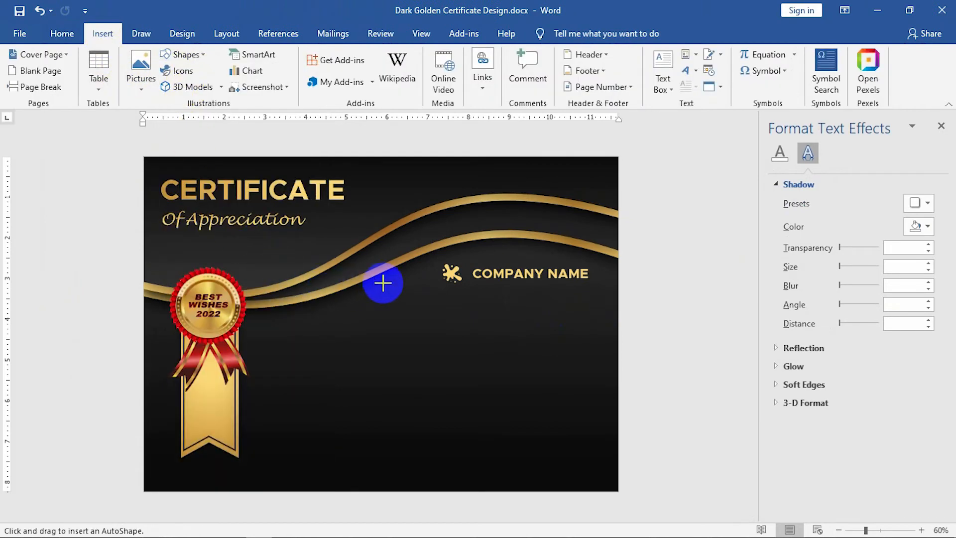
{"action": "left_click_drag", "start_coordinate": [385, 293], "coordinate": [587, 294]}
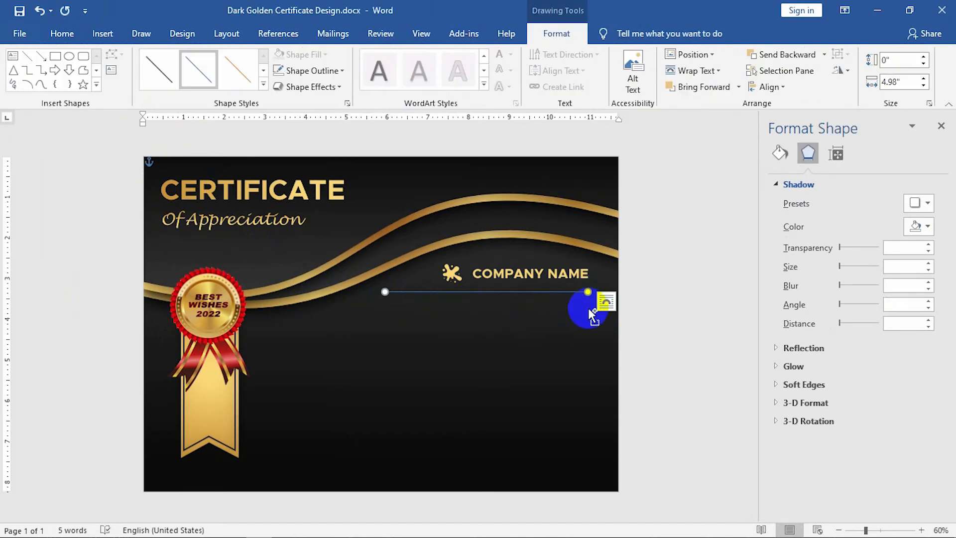
{"action": "left_click", "coordinate": [592, 310]}
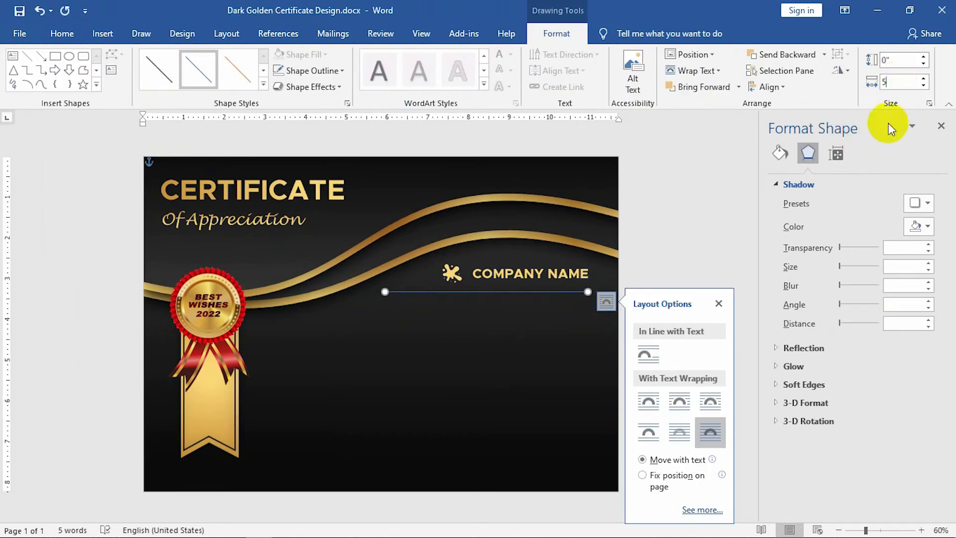
{"action": "left_click", "coordinate": [727, 208]}
Colour the divider line's outline light gold.
{"action": "left_click", "coordinate": [501, 293]}
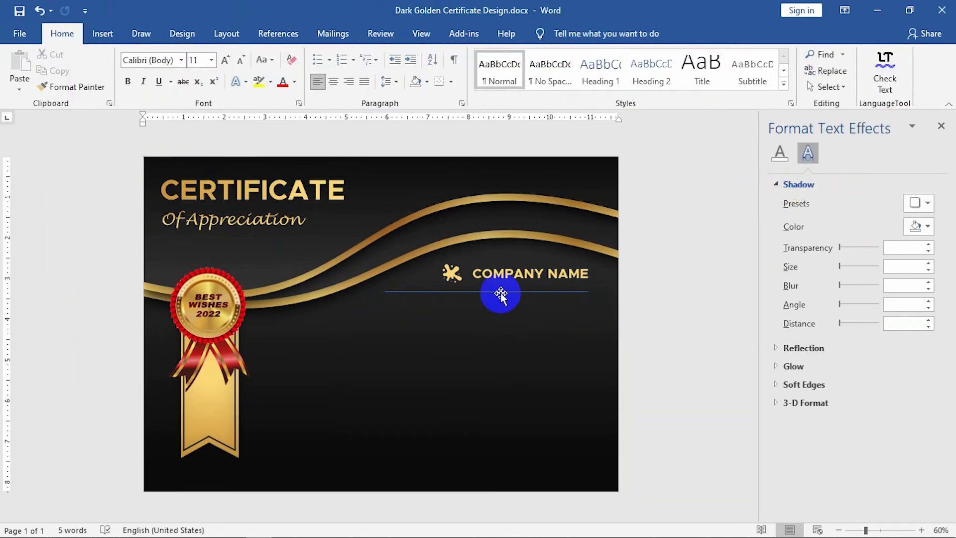
{"action": "left_click", "coordinate": [465, 292]}
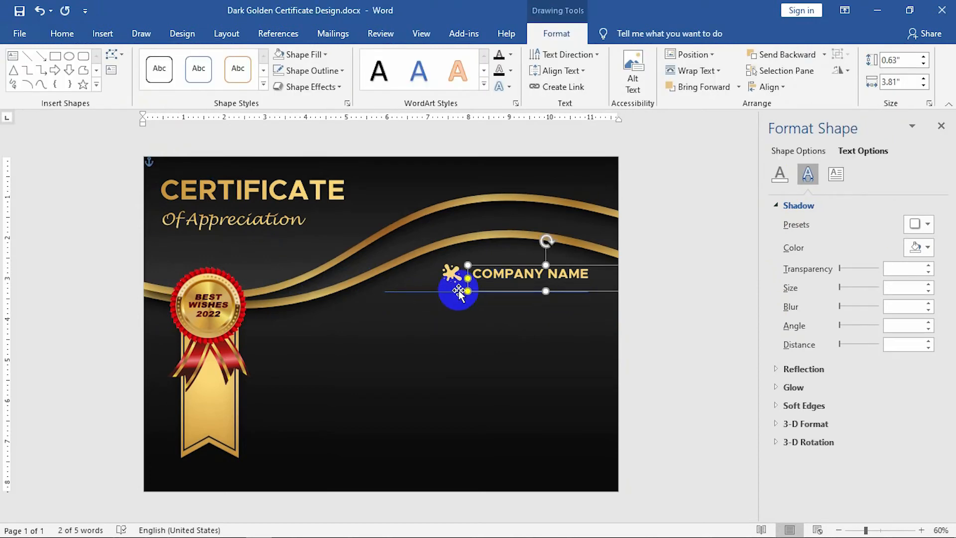
{"action": "left_click", "coordinate": [456, 293]}
{"action": "scroll", "coordinate": [467, 299], "scroll_direction": "up", "scroll_amount": 6, "text": "ctrl"}
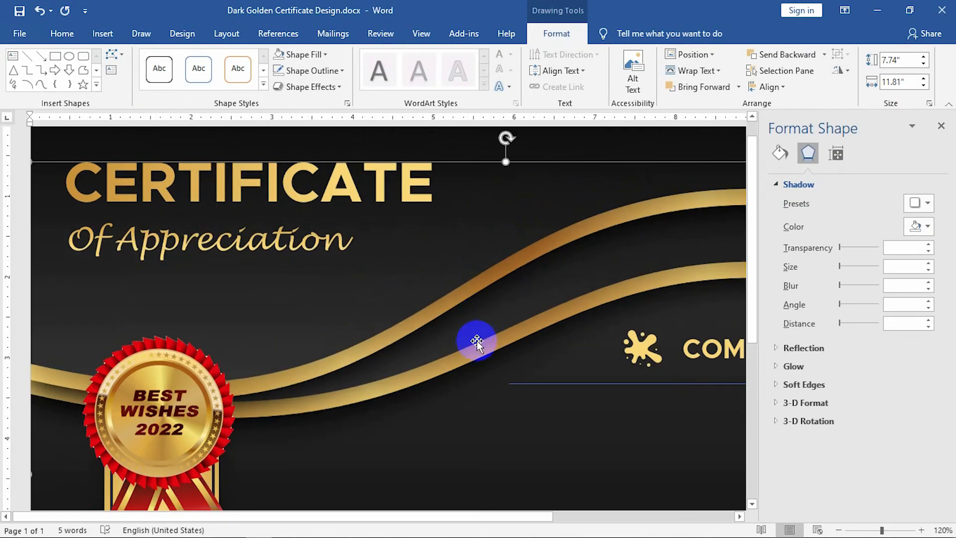
{"action": "left_click", "coordinate": [521, 385]}
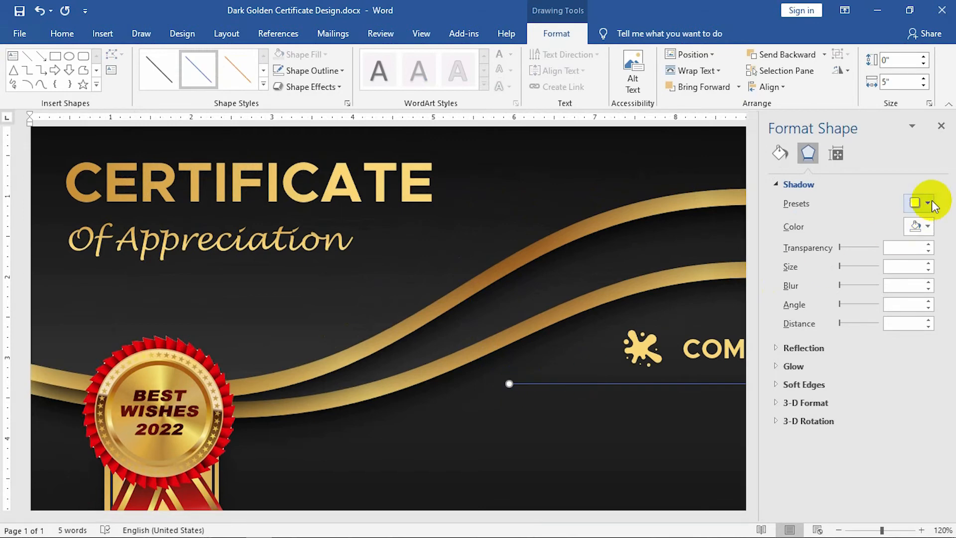
{"action": "left_click", "coordinate": [780, 153]}
{"action": "scroll", "coordinate": [593, 367], "scroll_direction": "down", "scroll_amount": 3, "text": "ctrl"}
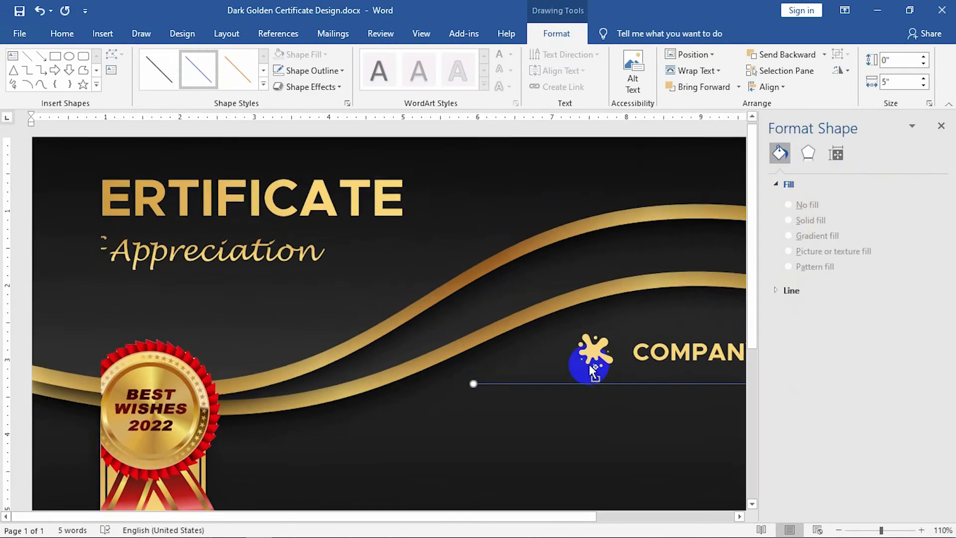
{"action": "left_click", "coordinate": [310, 71]}
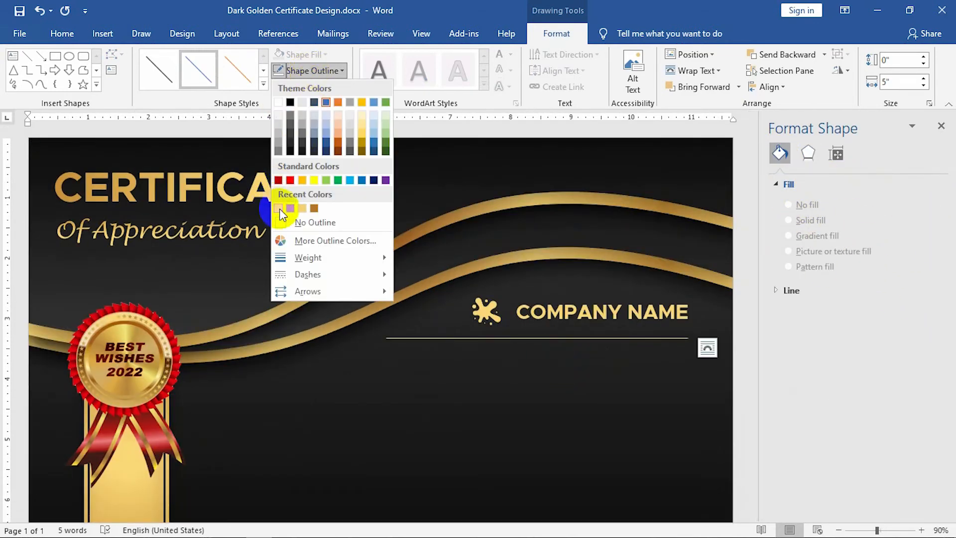
{"action": "left_click", "coordinate": [278, 209]}
Set the line weight to 1 pt and nudge the line into place.
{"action": "scroll", "coordinate": [398, 339], "scroll_direction": "down", "scroll_amount": 3, "text": "ctrl"}
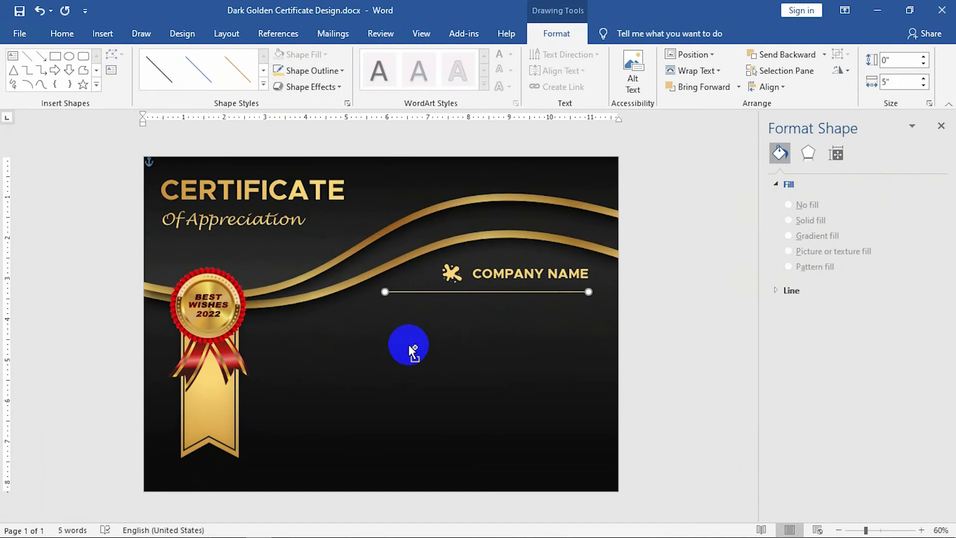
{"action": "left_click", "coordinate": [309, 70]}
{"action": "mouse_move", "coordinate": [336, 260]}
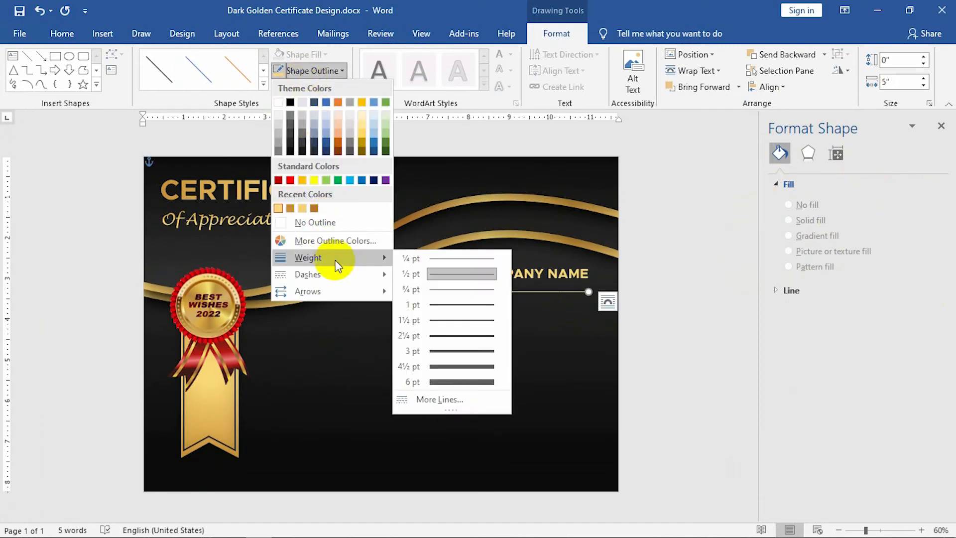
{"action": "left_click", "coordinate": [445, 305]}
{"action": "key", "text": "Up"}
{"action": "key", "text": "Right"}
{"action": "key", "text": "Down"}
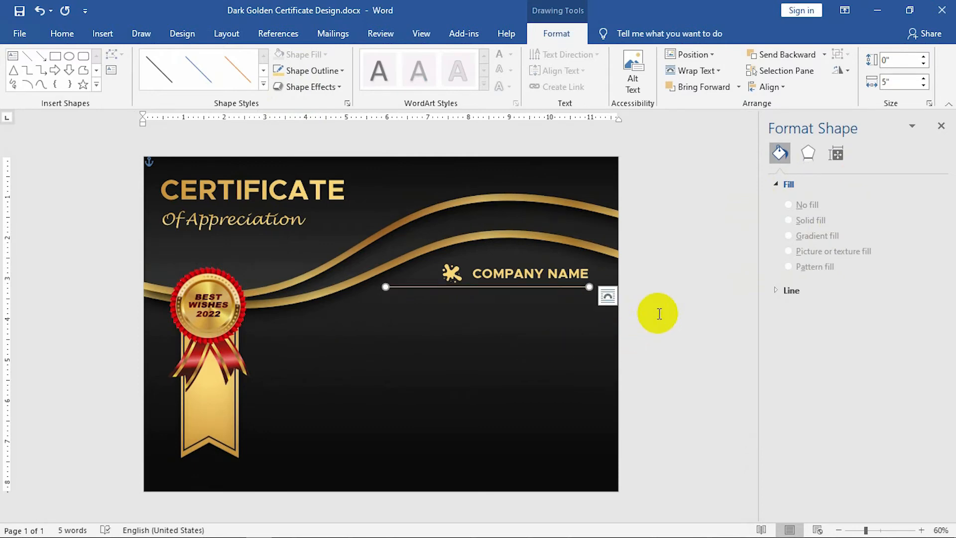
Duplicate the COMPANY NAME text box below the divider line.
{"action": "left_click", "coordinate": [598, 294]}
{"action": "left_click", "coordinate": [498, 271]}
{"action": "left_click_drag", "start_coordinate": [503, 271], "coordinate": [396, 298]}
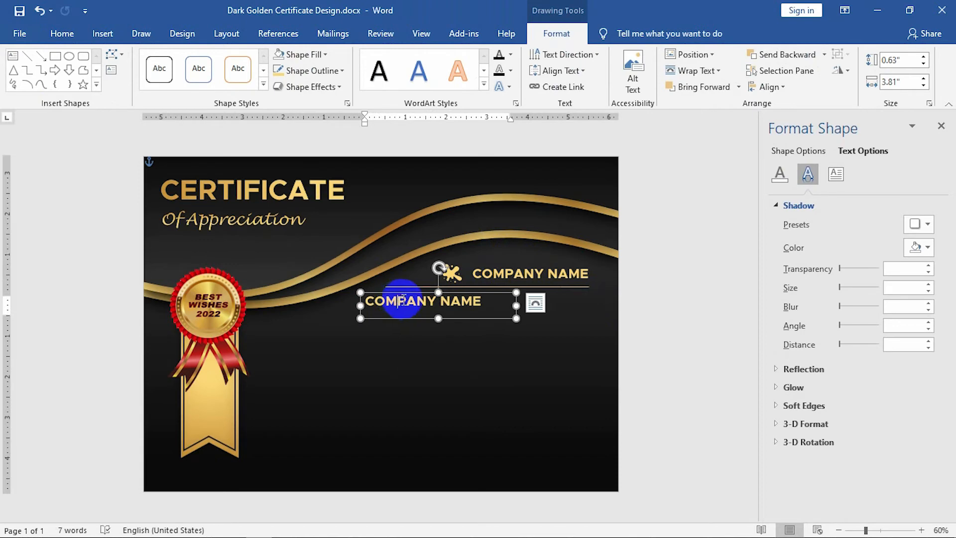
Widen the copied box to 5.86" and start typing 'THIS CER' over its text.
{"action": "left_click_drag", "start_coordinate": [516, 305], "coordinate": [599, 305]}
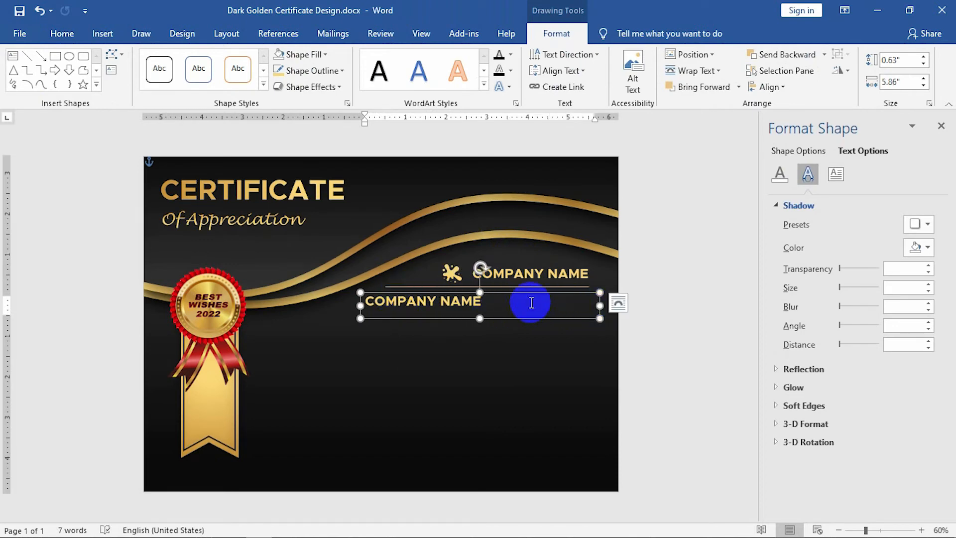
{"action": "left_click", "coordinate": [531, 302]}
{"action": "type", "text": "THIS CERTIFICATE IS PRESENTED"}
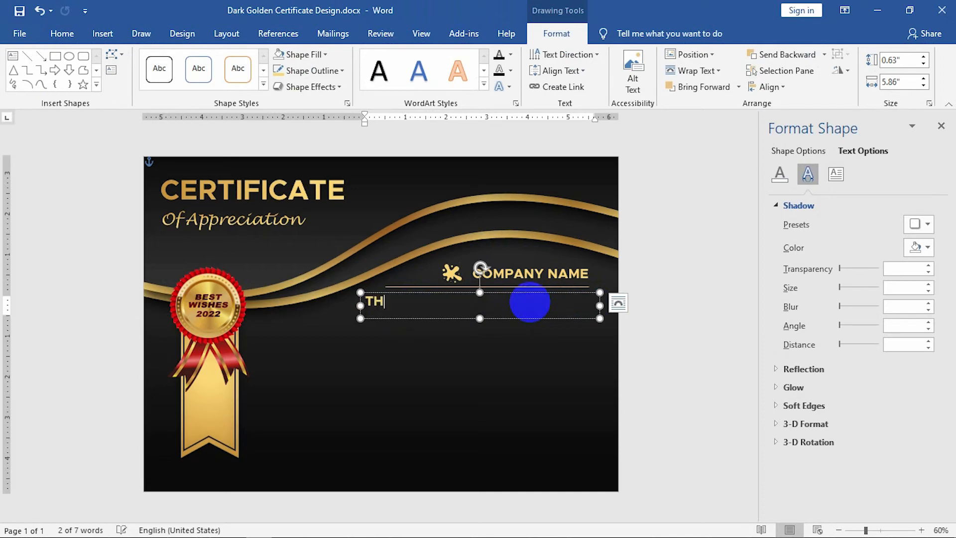
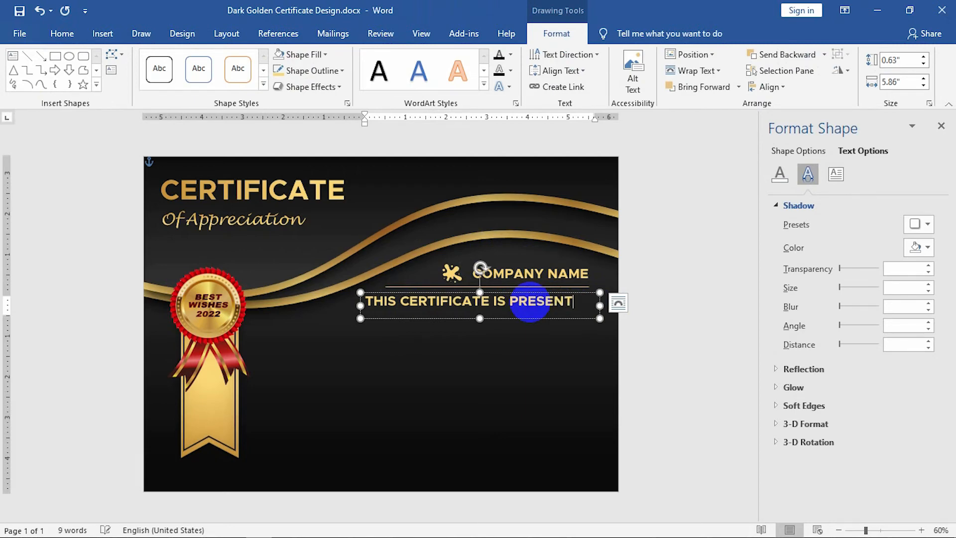
Set the presented-to line to 18 pt, right-align it, and nudge its box left.
{"action": "key", "text": "ctrl+a"}
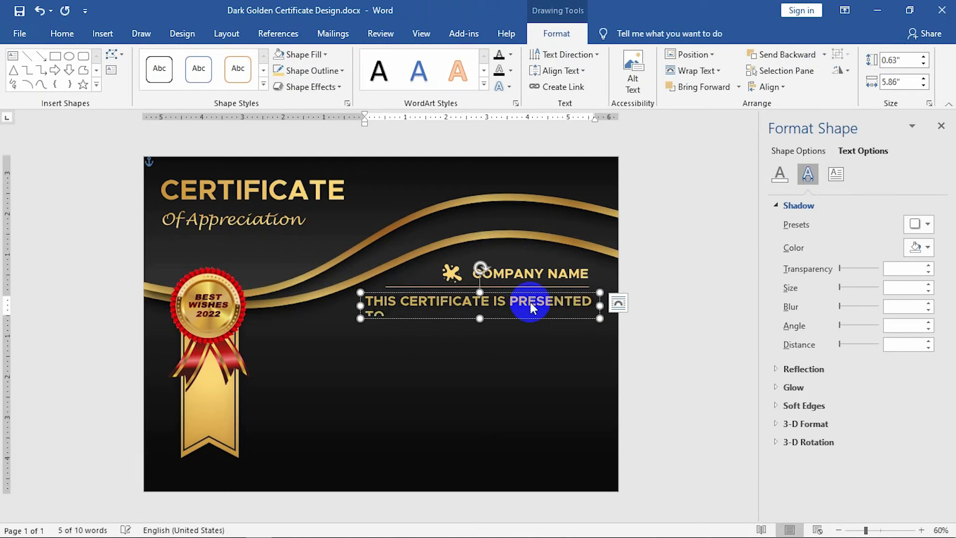
{"action": "left_click", "coordinate": [57, 34]}
{"action": "left_click", "coordinate": [176, 60]}
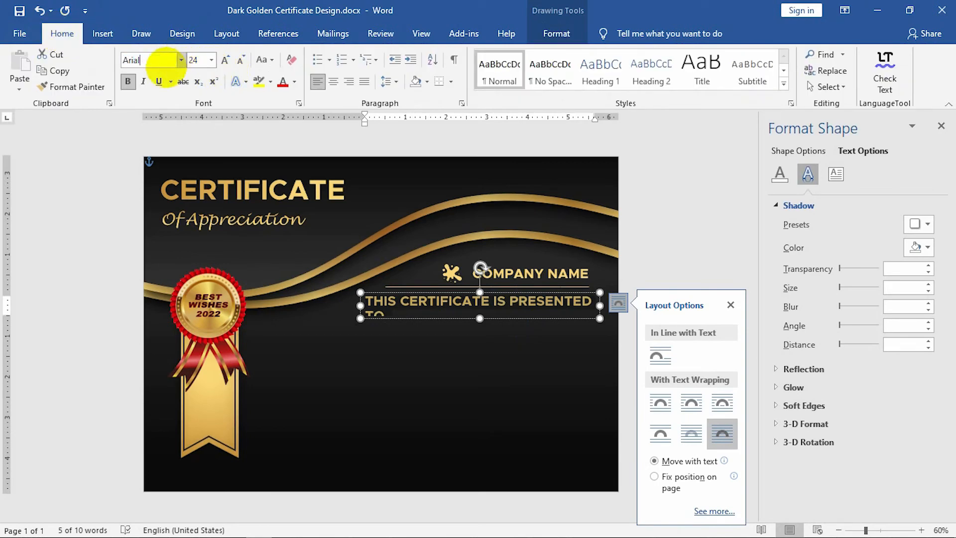
{"action": "key", "text": "Tab"}
{"action": "type", "text": "18"}
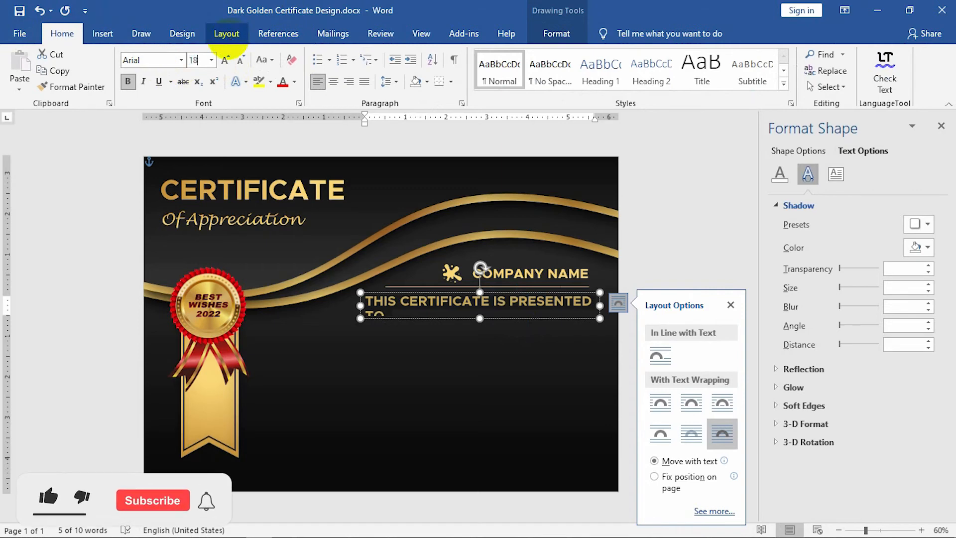
{"action": "key", "text": "Return"}
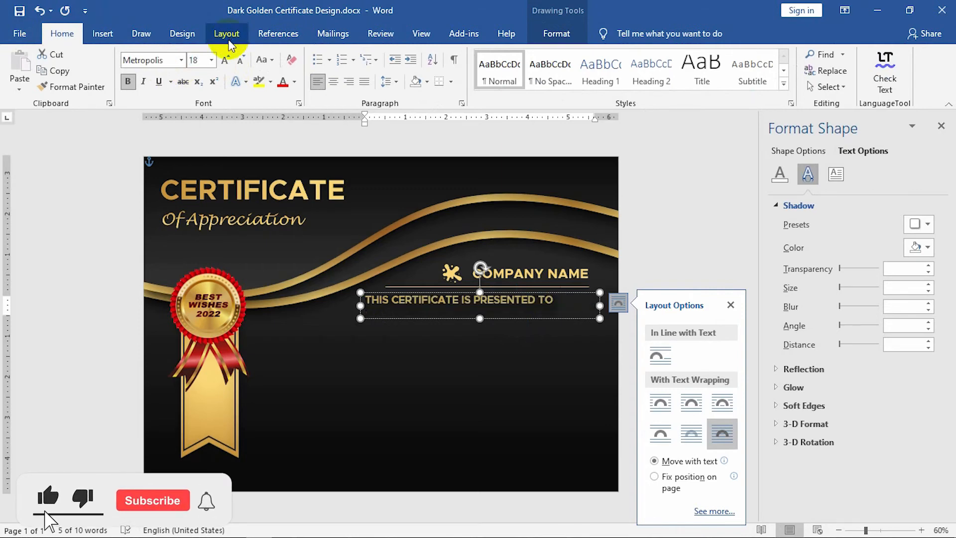
{"action": "left_click", "coordinate": [348, 81]}
{"action": "left_click", "coordinate": [533, 318]}
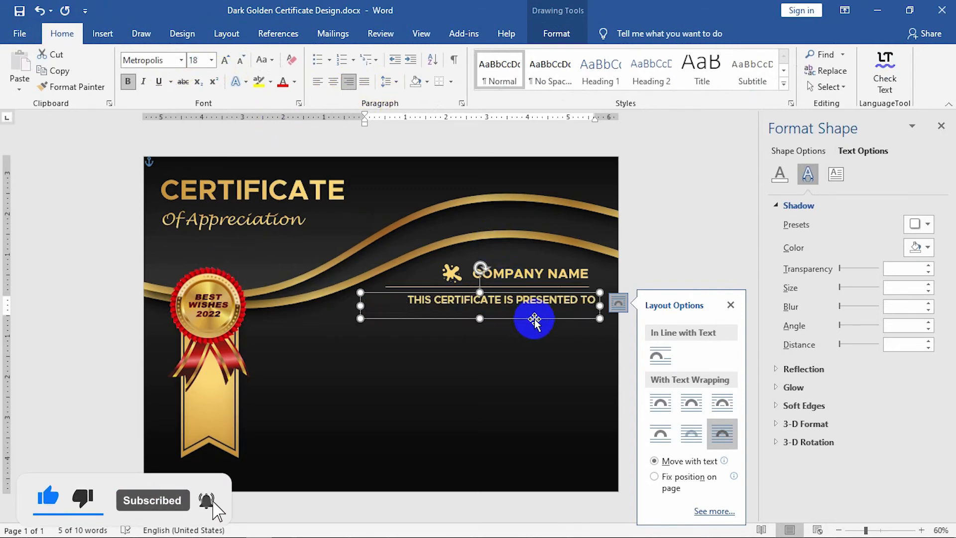
{"action": "key", "text": "Left"}
{"action": "key", "text": "Left"}
{"action": "key", "text": "Left"}
{"action": "key", "text": "Left"}
{"action": "key", "text": "Left"}
{"action": "key", "text": "Left"}
{"action": "key", "text": "Left"}
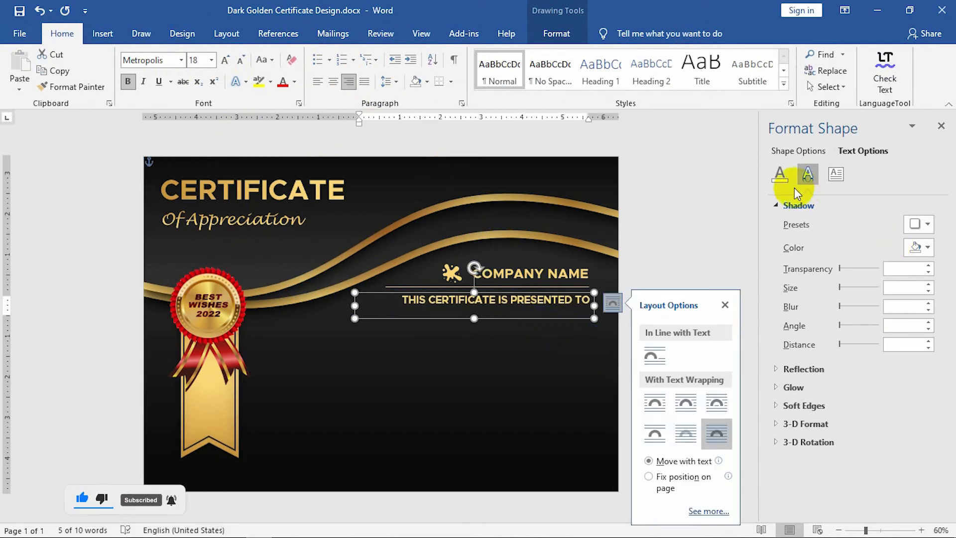
Give the presented-to text a gradient fill with gold stops and a direction preset.
{"action": "left_click", "coordinate": [780, 175]}
{"action": "left_click", "coordinate": [809, 257]}
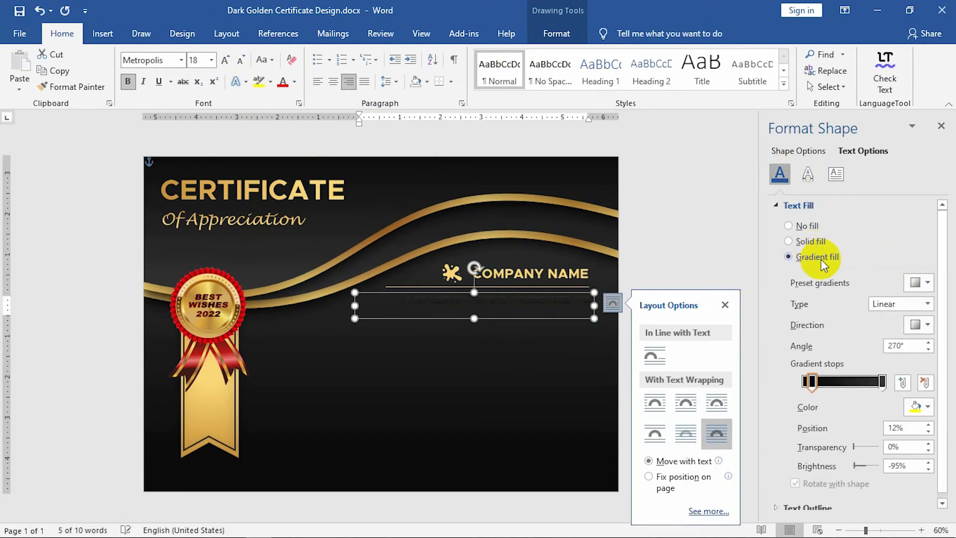
{"action": "left_click", "coordinate": [918, 406]}
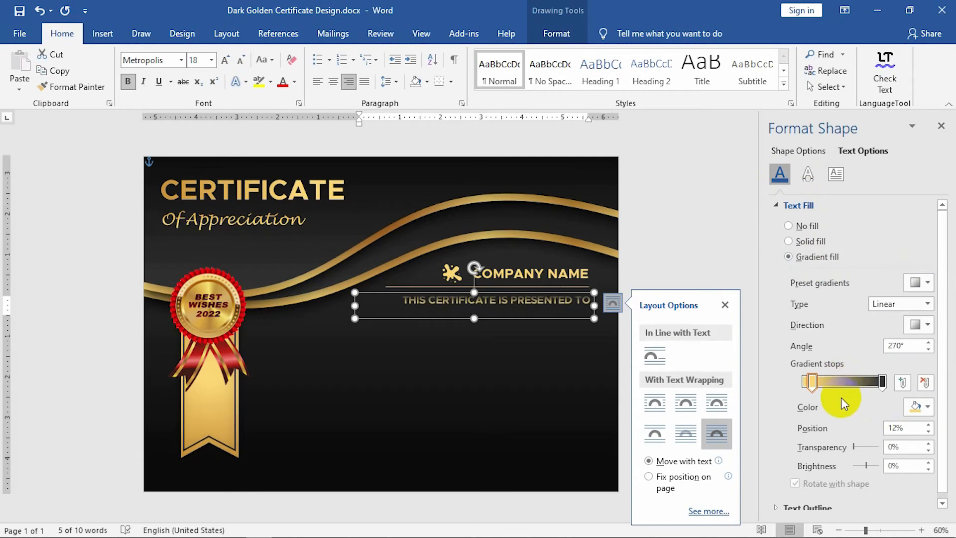
{"action": "left_click", "coordinate": [851, 381]}
{"action": "left_click", "coordinate": [919, 408]}
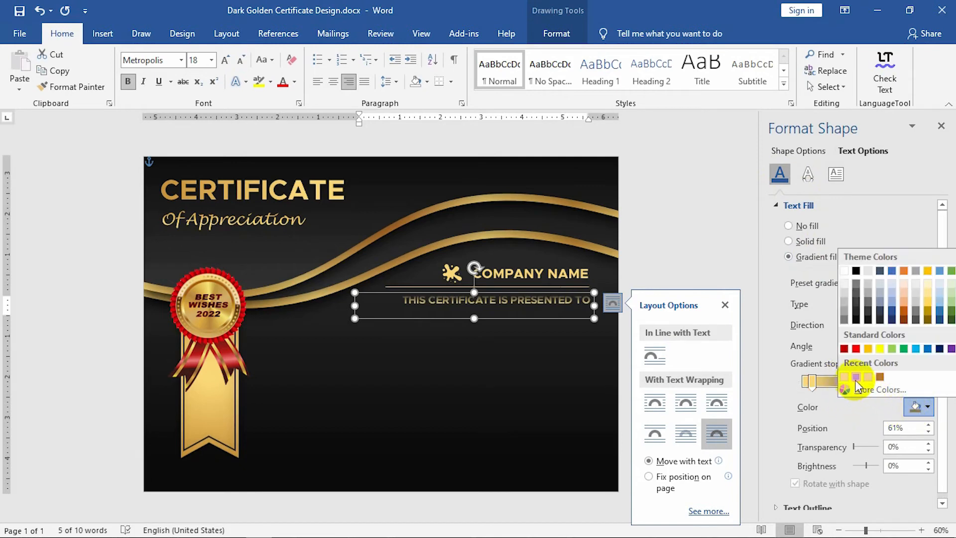
{"action": "left_click", "coordinate": [847, 386]}
{"action": "left_click", "coordinate": [881, 383]}
{"action": "left_click", "coordinate": [919, 406]}
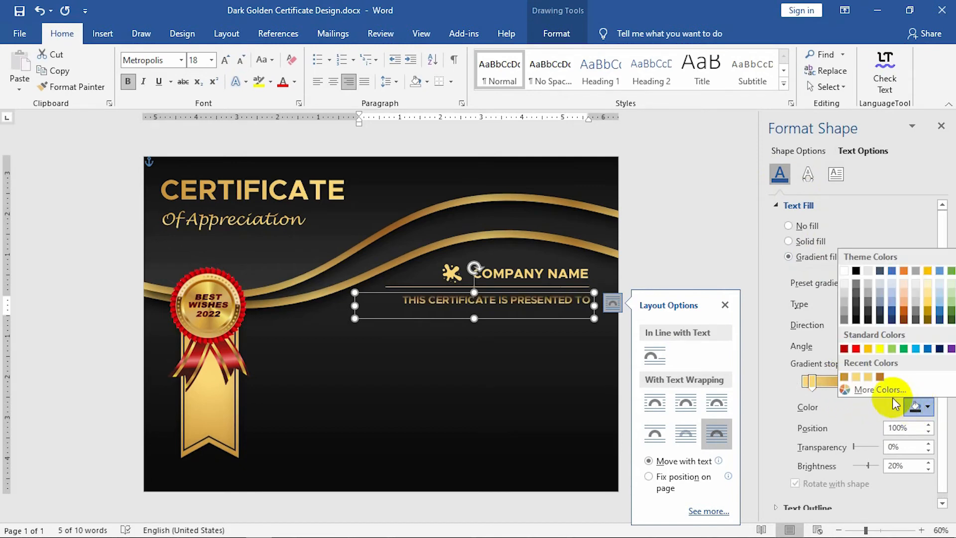
{"action": "left_click", "coordinate": [861, 381]}
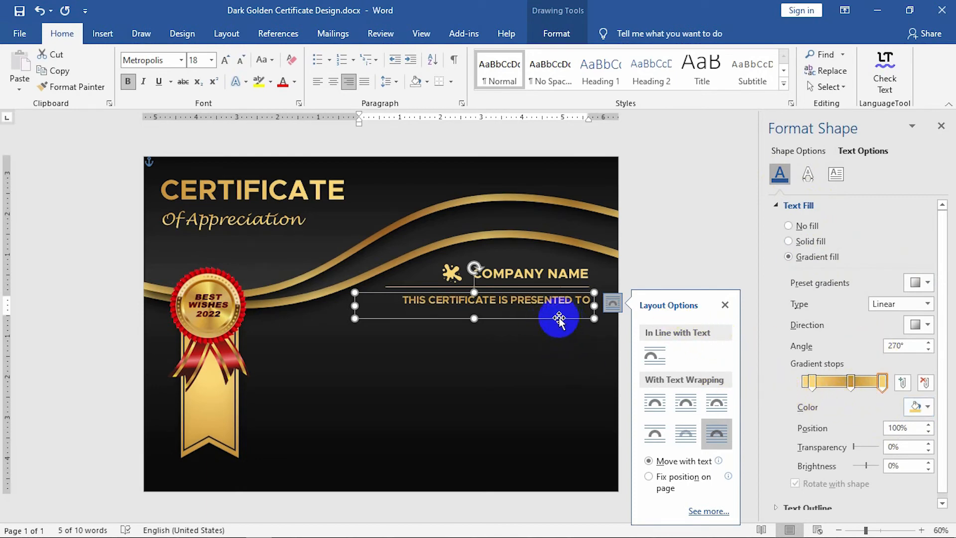
{"action": "left_click", "coordinate": [918, 325]}
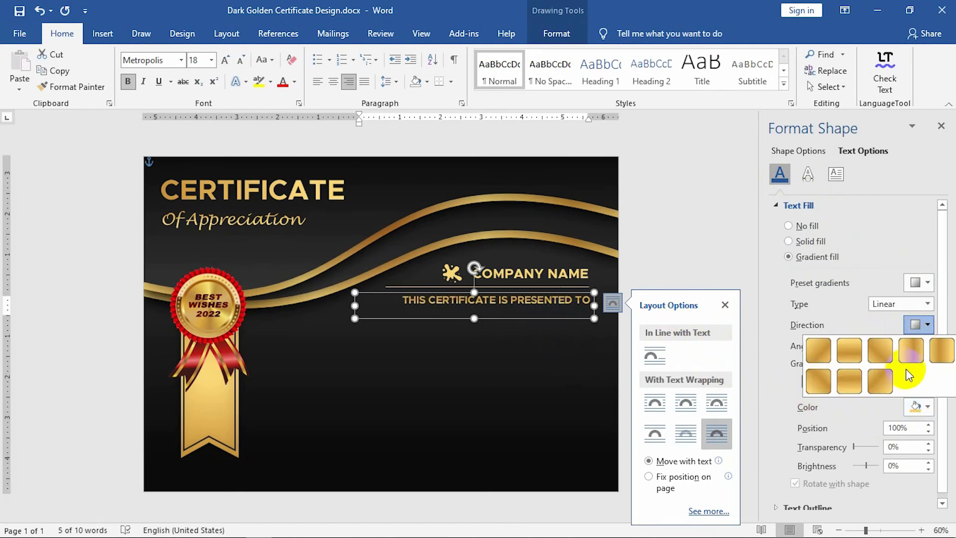
{"action": "left_click", "coordinate": [933, 362]}
Reselect the presented-to text box and resize it by dragging its bottom edge.
{"action": "left_click", "coordinate": [431, 335]}
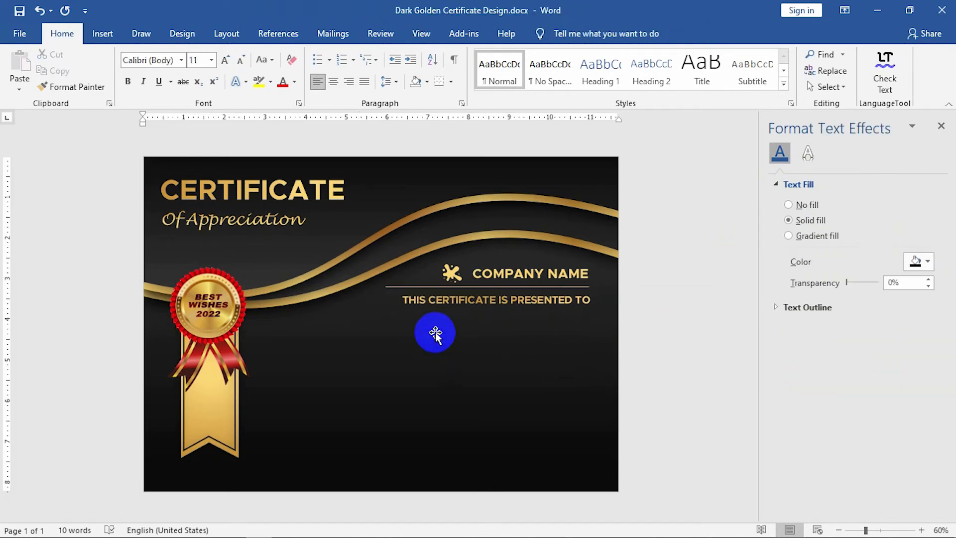
{"action": "left_click", "coordinate": [471, 308]}
{"action": "left_click", "coordinate": [470, 319]}
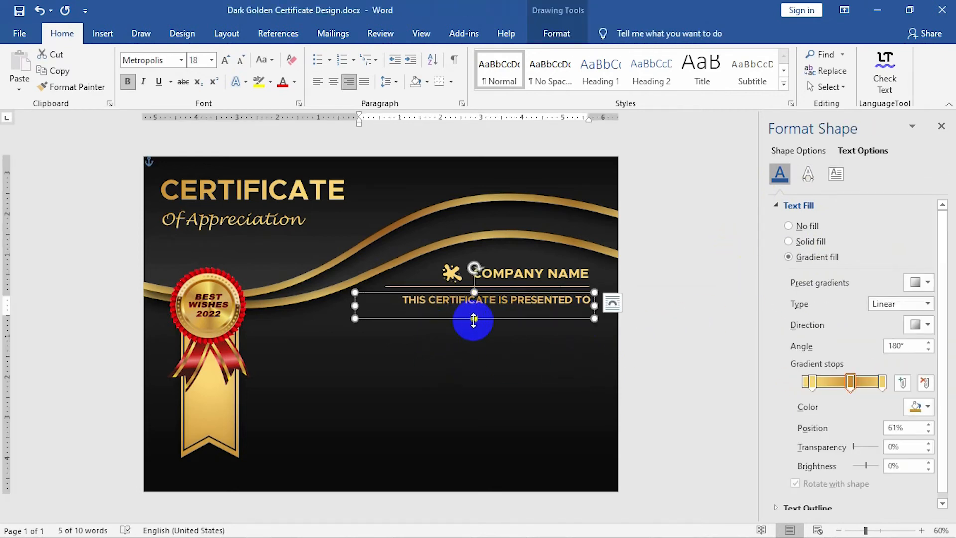
{"action": "left_click_drag", "start_coordinate": [477, 318], "coordinate": [480, 372]}
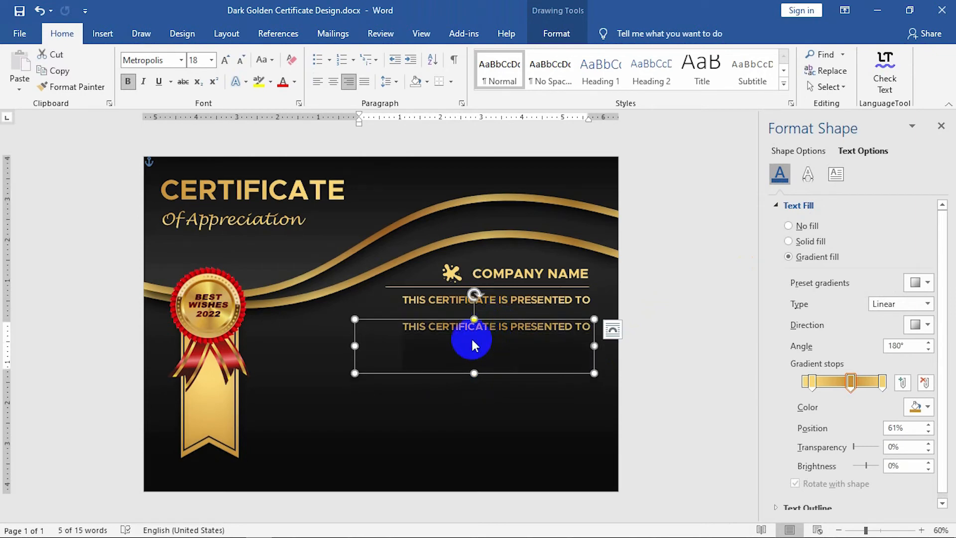
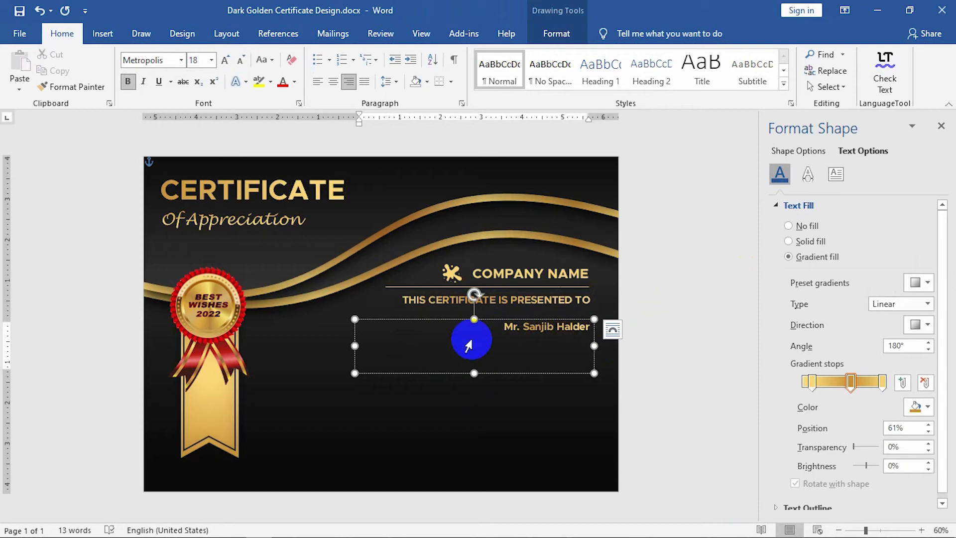
Type the recipient's name in the copied box and set it in 45 pt Cambria.
{"action": "left_click", "coordinate": [472, 339]}
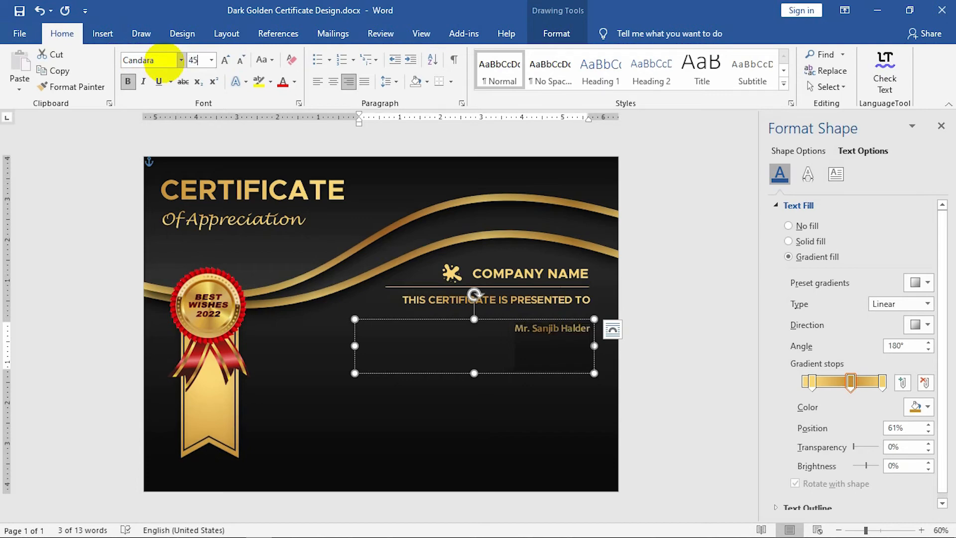
{"action": "left_click", "coordinate": [166, 63]}
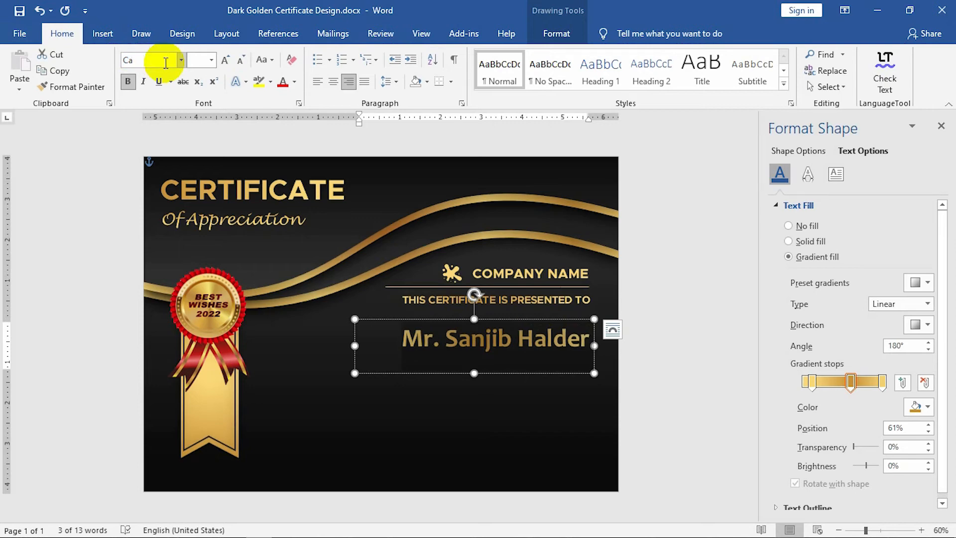
{"action": "key", "text": "Tab"}
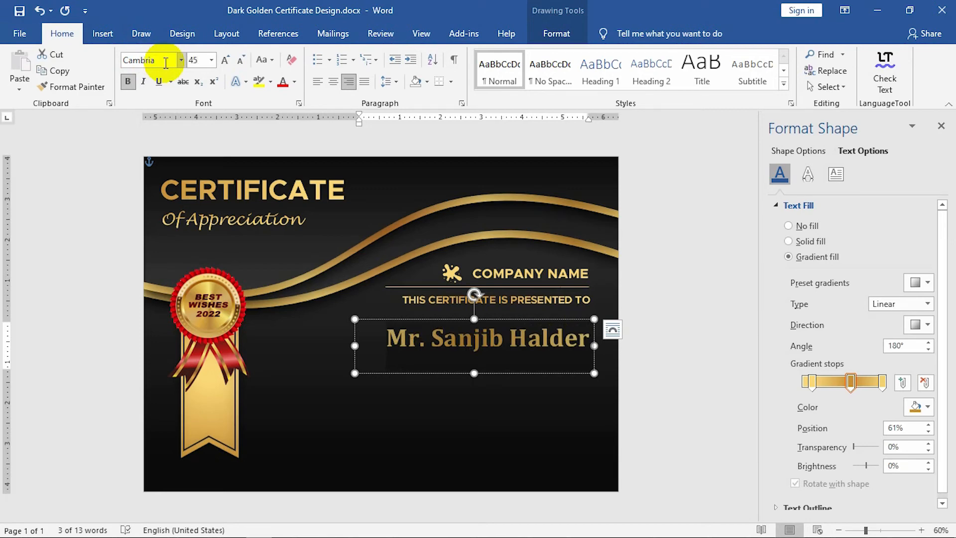
{"action": "left_click", "coordinate": [655, 390]}
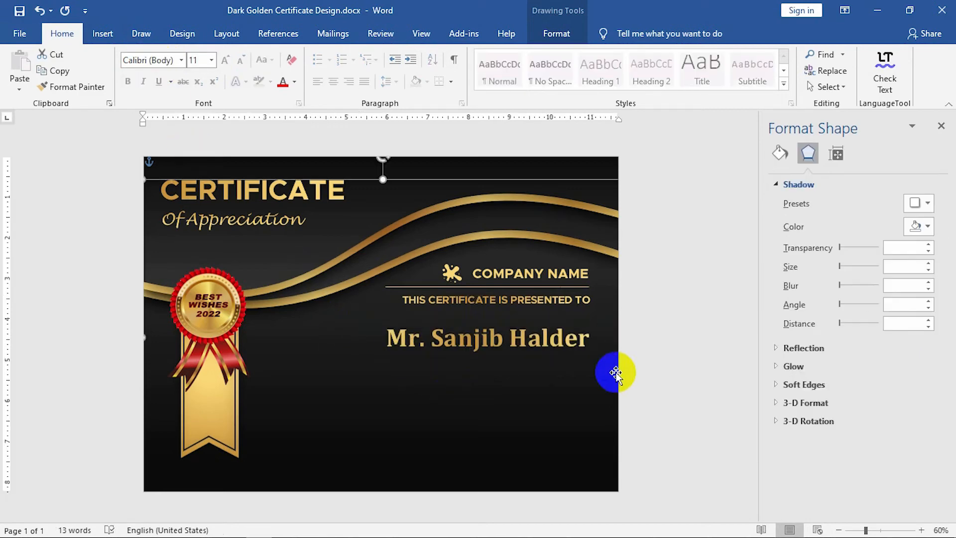
Switch the recipient's name to the Beautiful People script font and move it up slightly.
{"action": "left_click", "coordinate": [569, 350]}
{"action": "left_click", "coordinate": [580, 374]}
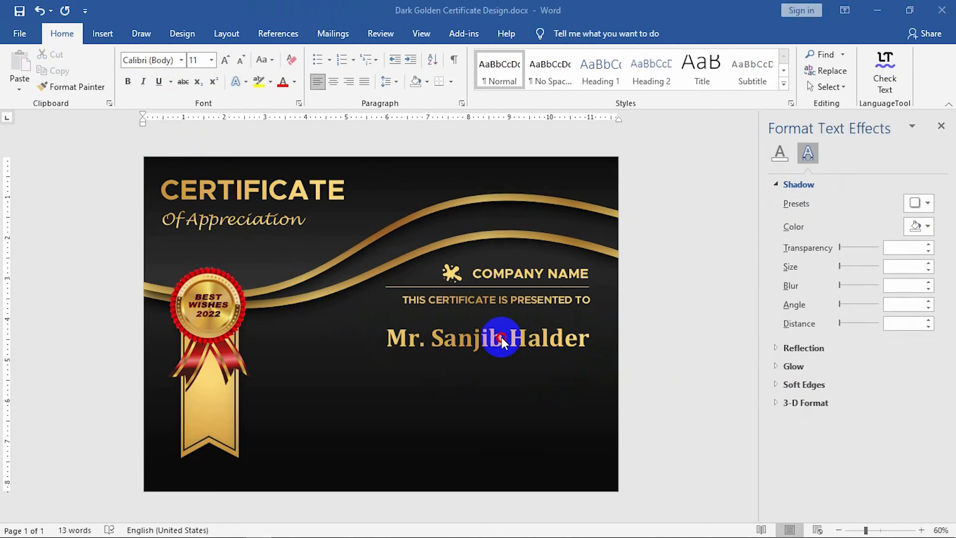
{"action": "left_click", "coordinate": [502, 340]}
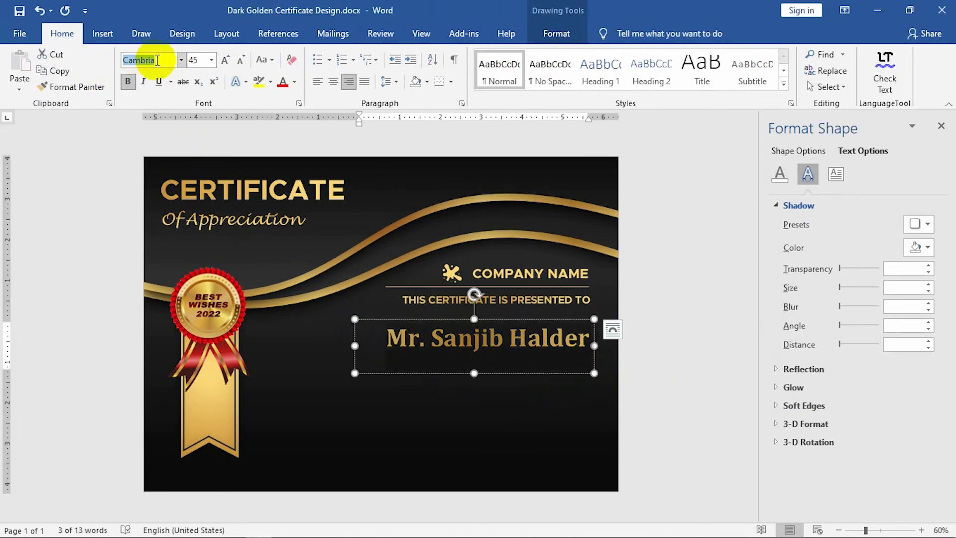
{"action": "key", "text": "Return"}
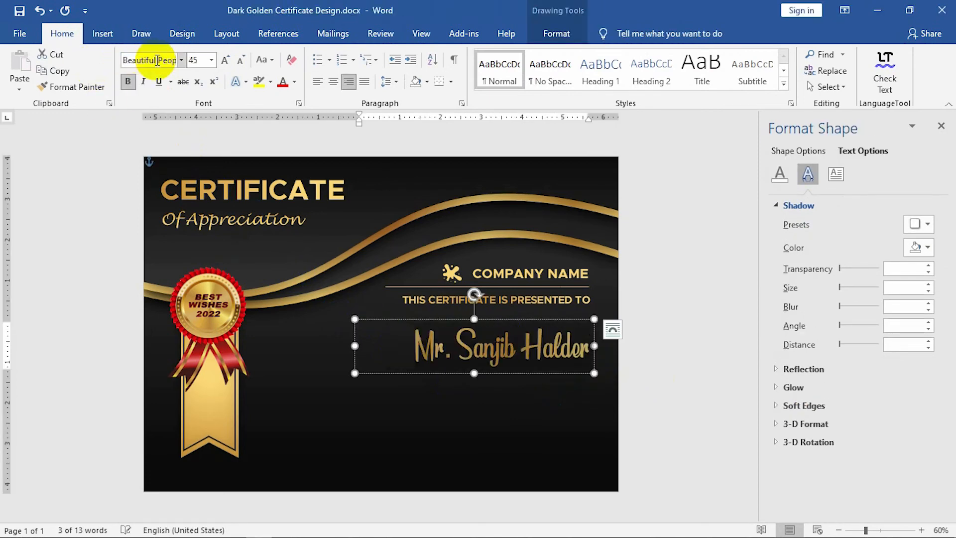
{"action": "left_click_drag", "start_coordinate": [571, 375], "coordinate": [568, 366]}
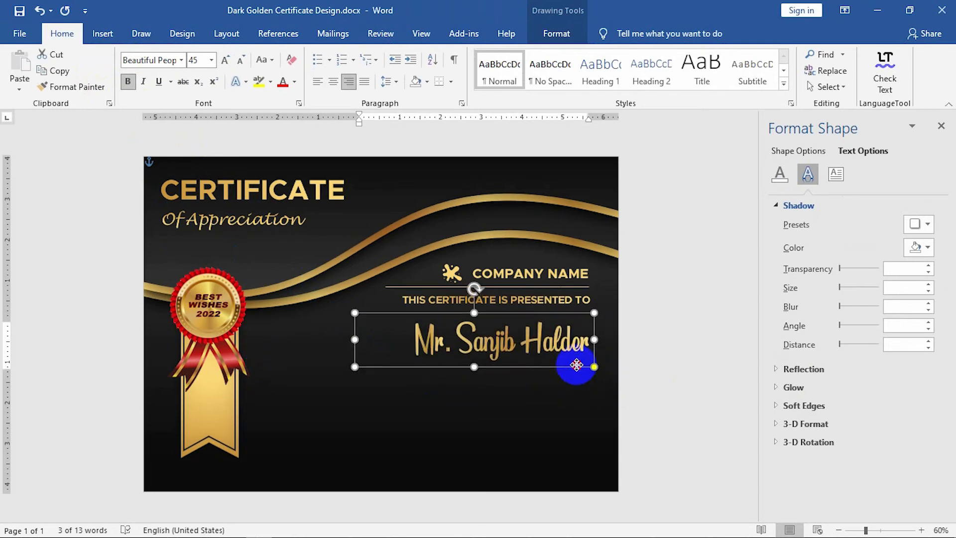
Copy the presented-to box below the name and widen it to the left.
{"action": "left_click", "coordinate": [524, 301]}
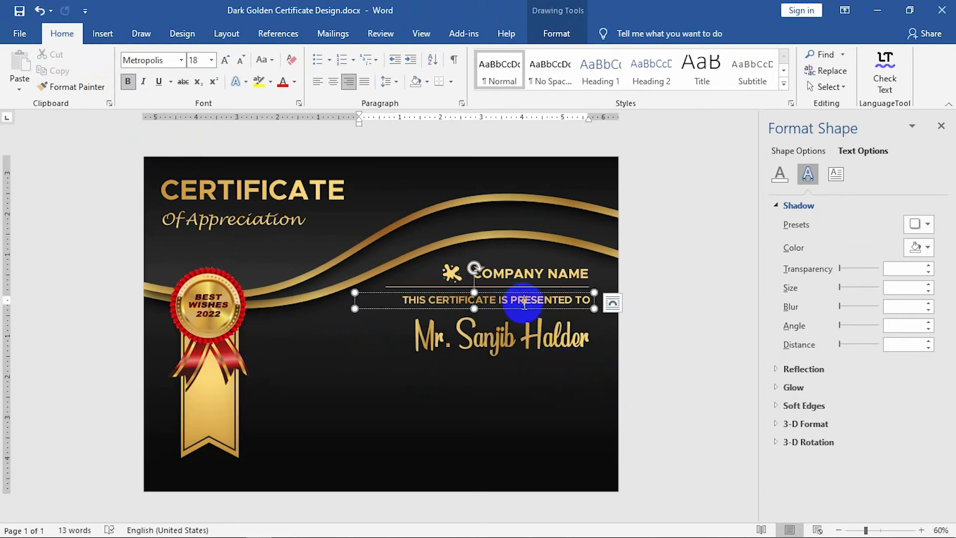
{"action": "left_click_drag", "start_coordinate": [527, 311], "coordinate": [483, 423]}
{"action": "left_click_drag", "start_coordinate": [353, 392], "coordinate": [293, 392]}
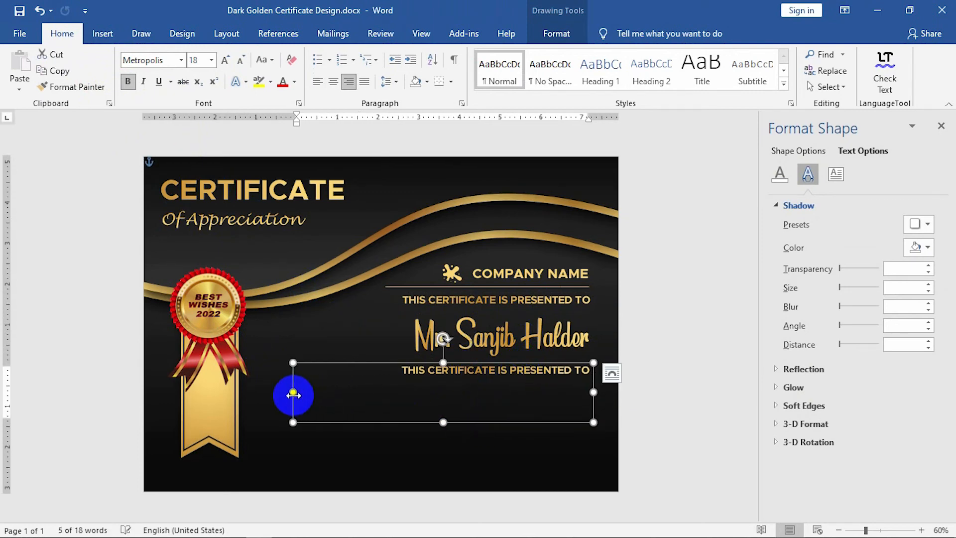
Paste the Lorem Ipsum text from Notepad into the copied box.
{"action": "key", "text": "alt+Tab"}
{"action": "left_click", "coordinate": [446, 49]}
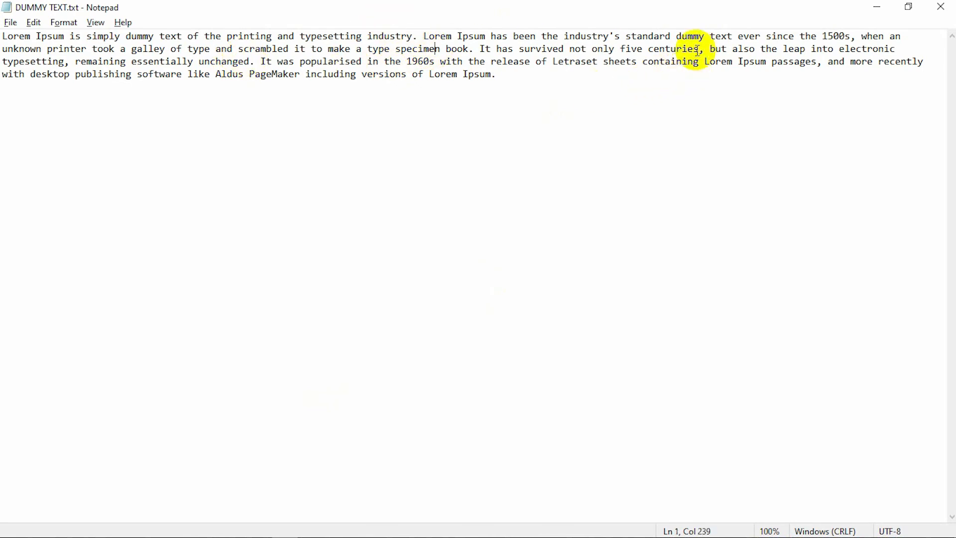
{"action": "left_click_drag", "start_coordinate": [699, 48], "coordinate": [2, 3]}
{"action": "key", "text": "ctrl+c"}
{"action": "key", "text": "alt+Tab"}
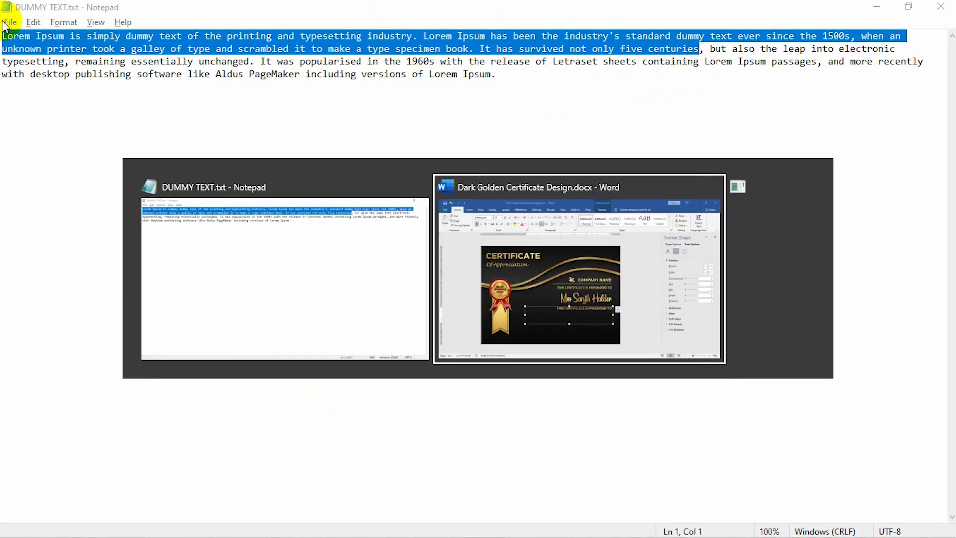
{"action": "left_click", "coordinate": [450, 371]}
{"action": "key", "text": "ctrl+a"}
{"action": "key", "text": "ctrl+v"}
{"action": "key", "text": "ctrl+a"}
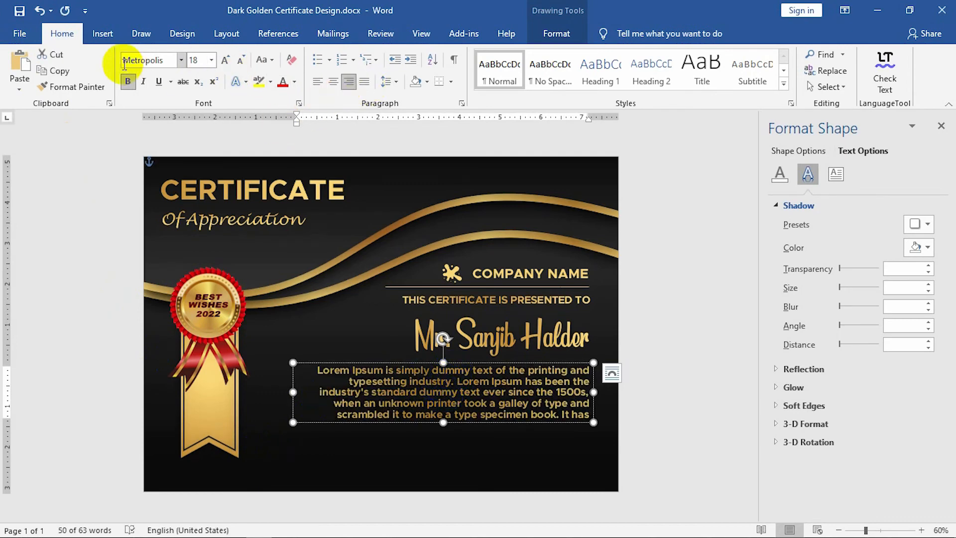
Set the Lorem Ipsum paragraph to regular, non-bold Cambria at 14 pt.
{"action": "left_click", "coordinate": [160, 60]}
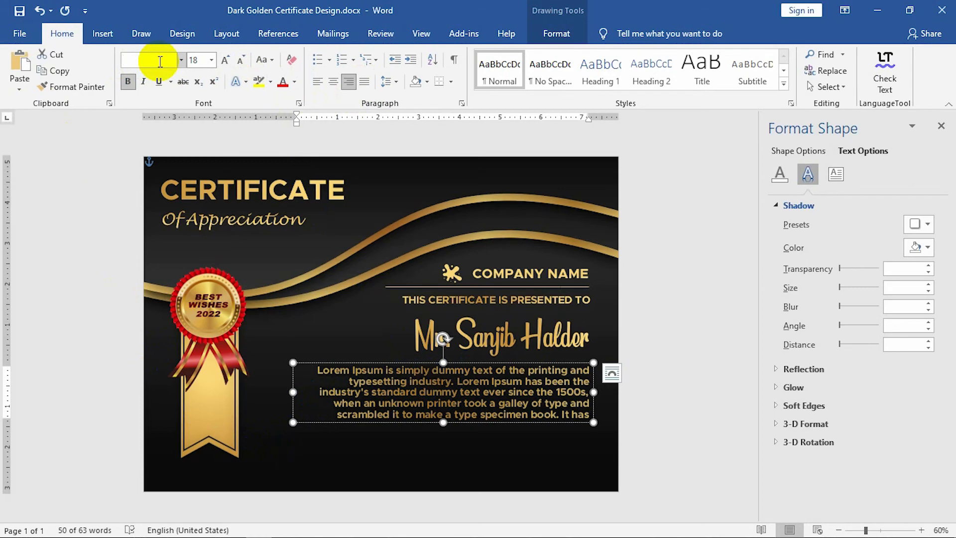
{"action": "left_click", "coordinate": [160, 61]}
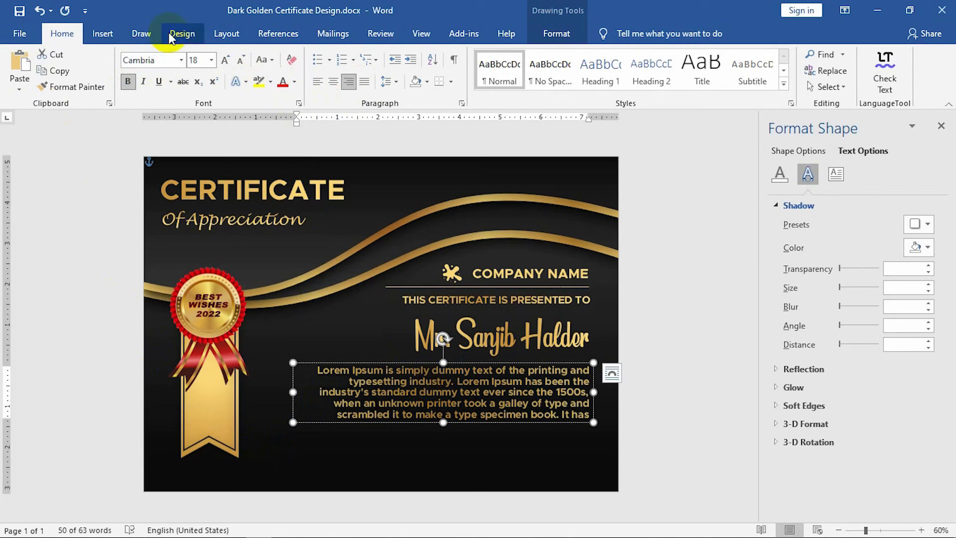
{"action": "type", "text": "Cambria"}
{"action": "key", "text": "Return"}
{"action": "left_click", "coordinate": [127, 81]}
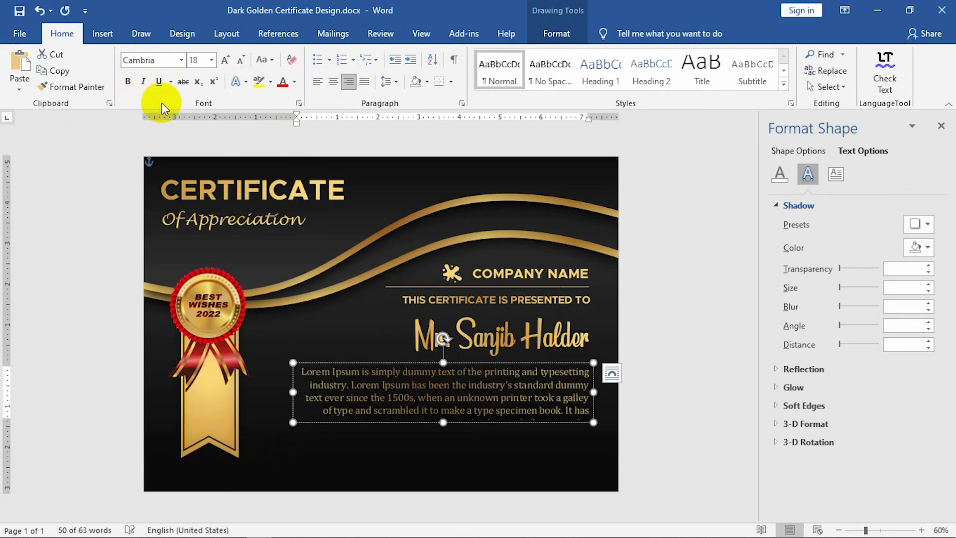
{"action": "left_click", "coordinate": [242, 60]}
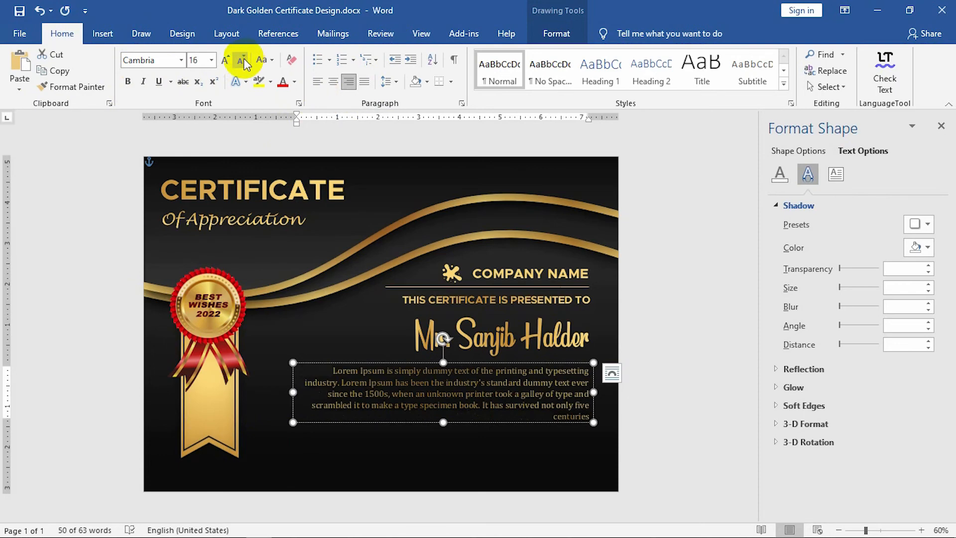
{"action": "left_click", "coordinate": [243, 59]}
Widen the paragraph box leftward, delete 'five centuries', and shorten the box.
{"action": "left_click_drag", "start_coordinate": [293, 392], "coordinate": [267, 392]}
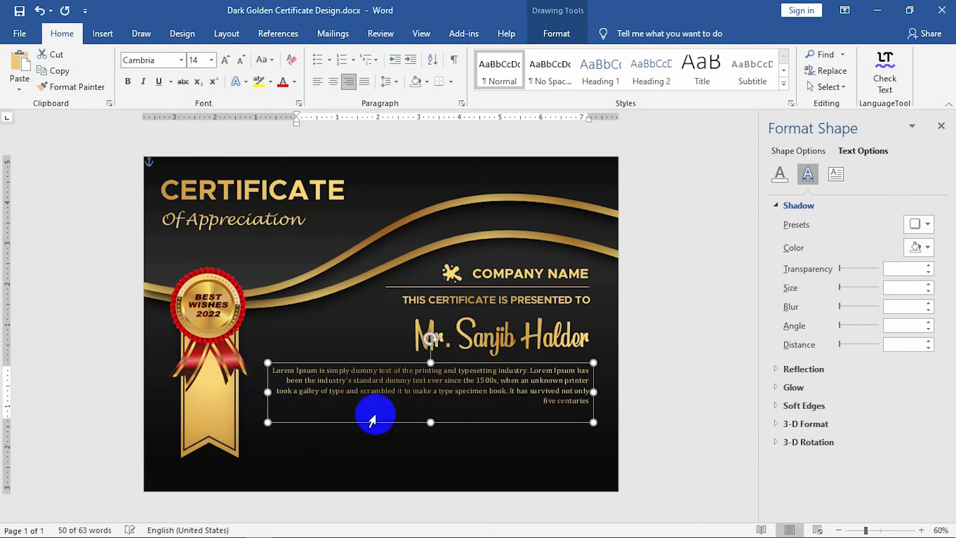
{"action": "left_click", "coordinate": [542, 404]}
{"action": "left_click_drag", "start_coordinate": [541, 404], "coordinate": [599, 423]}
{"action": "key", "text": "Delete"}
{"action": "left_click", "coordinate": [503, 430]}
{"action": "left_click", "coordinate": [488, 404]}
{"action": "left_click", "coordinate": [479, 422]}
{"action": "left_click_drag", "start_coordinate": [431, 422], "coordinate": [428, 406]}
{"action": "left_click", "coordinate": [648, 431]}
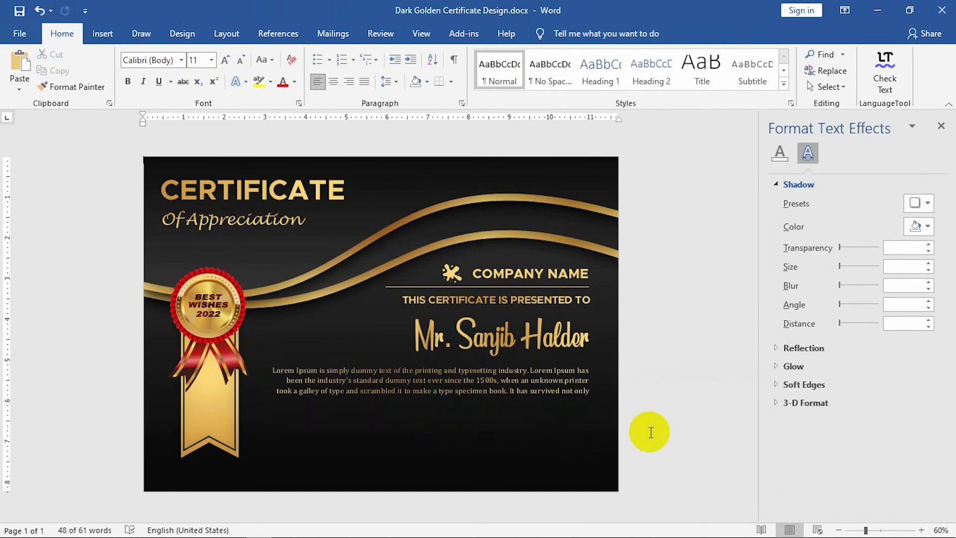
Insert the laurel wreath picture from this computer.
{"action": "left_click", "coordinate": [103, 34]}
{"action": "left_click", "coordinate": [142, 62]}
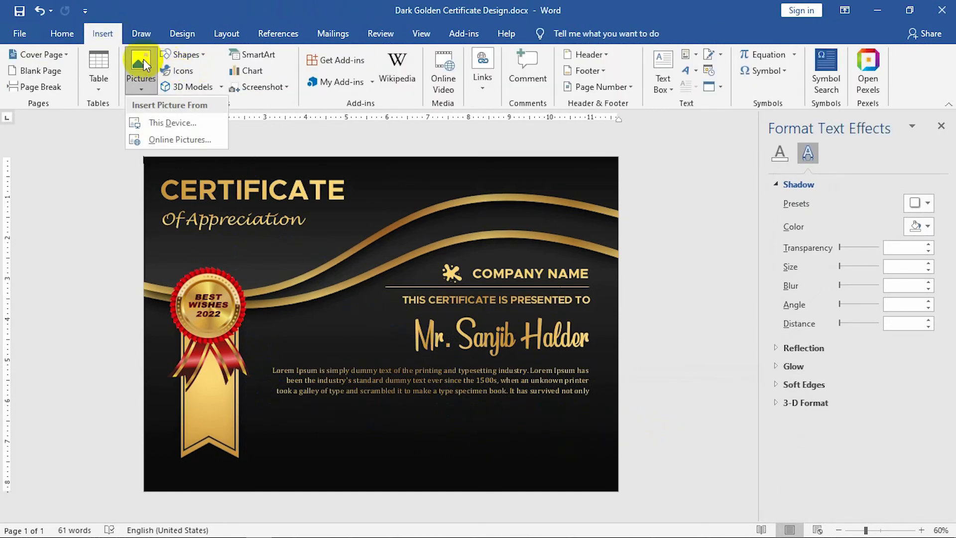
{"action": "left_click", "coordinate": [172, 123]}
{"action": "left_click", "coordinate": [246, 132]}
{"action": "left_click", "coordinate": [422, 309]}
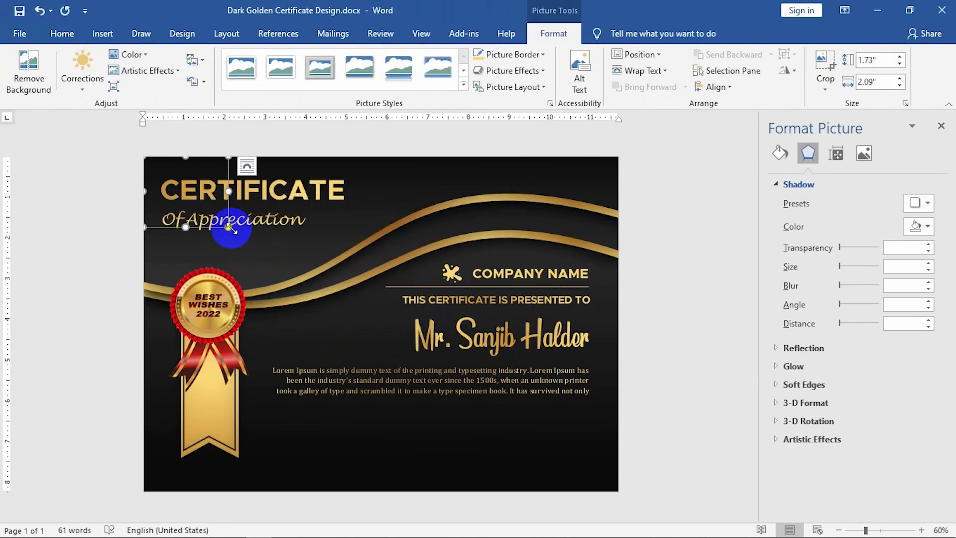
Put the laurel in front of text at 1.23" height, near the certificate's bottom edge.
{"action": "right_click", "coordinate": [229, 228]}
{"action": "mouse_move", "coordinate": [293, 448]}
{"action": "left_click", "coordinate": [388, 443]}
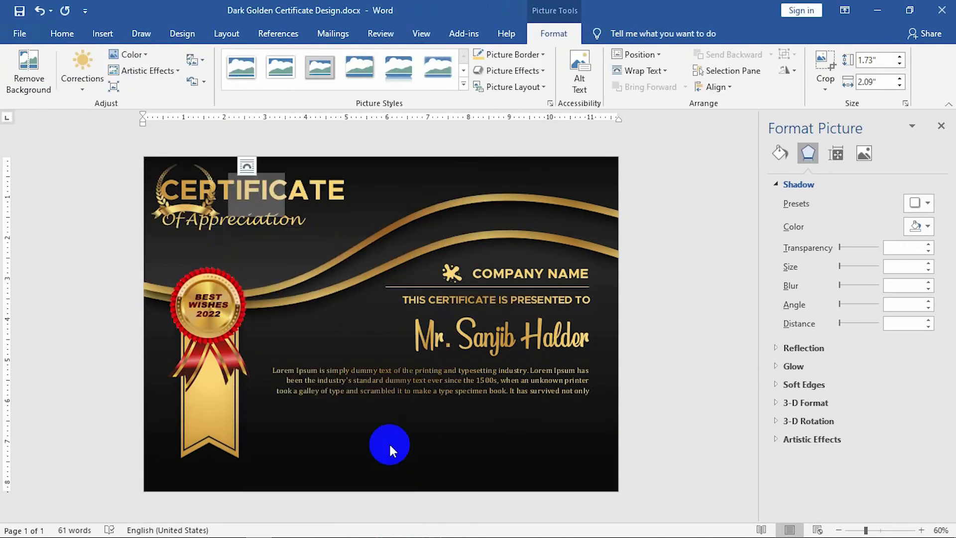
{"action": "left_click_drag", "start_coordinate": [214, 225], "coordinate": [454, 473]}
{"action": "left_click", "coordinate": [885, 62]}
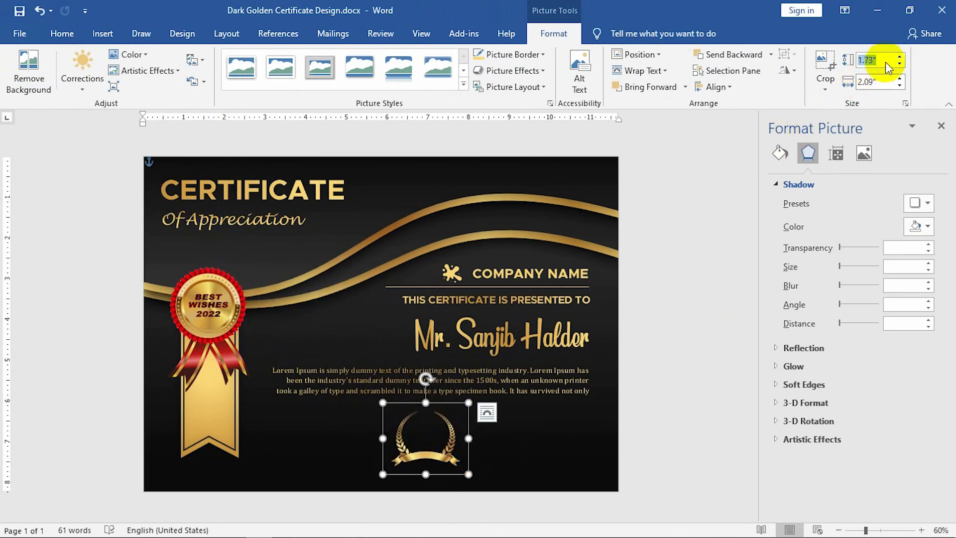
{"action": "type", "text": "1.23"}
{"action": "key", "text": "Return"}
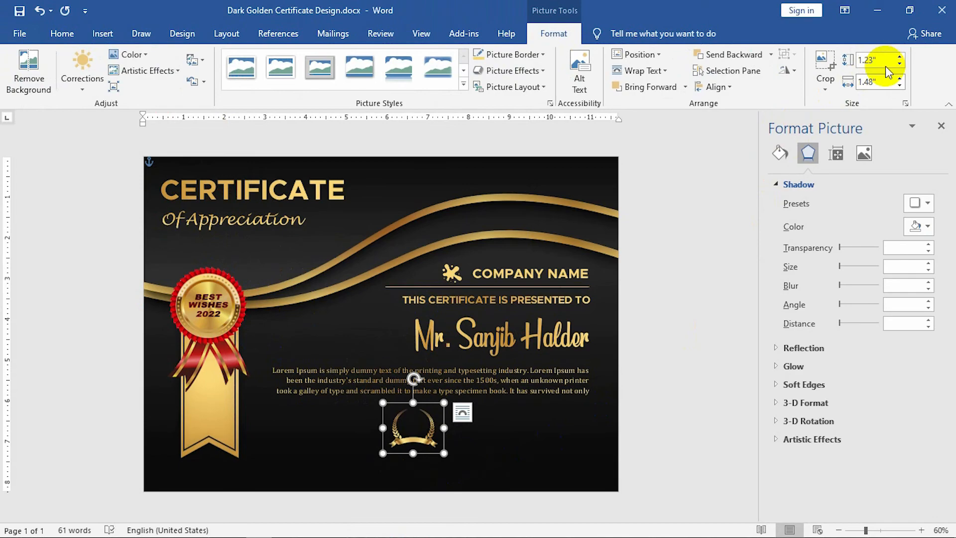
{"action": "mouse_move", "coordinate": [422, 451]}
{"action": "left_mouse_down"}
{"action": "mouse_move", "coordinate": [434, 474]}
{"action": "mouse_move", "coordinate": [428, 465]}
{"action": "left_mouse_up"}
{"action": "left_click", "coordinate": [506, 479]}
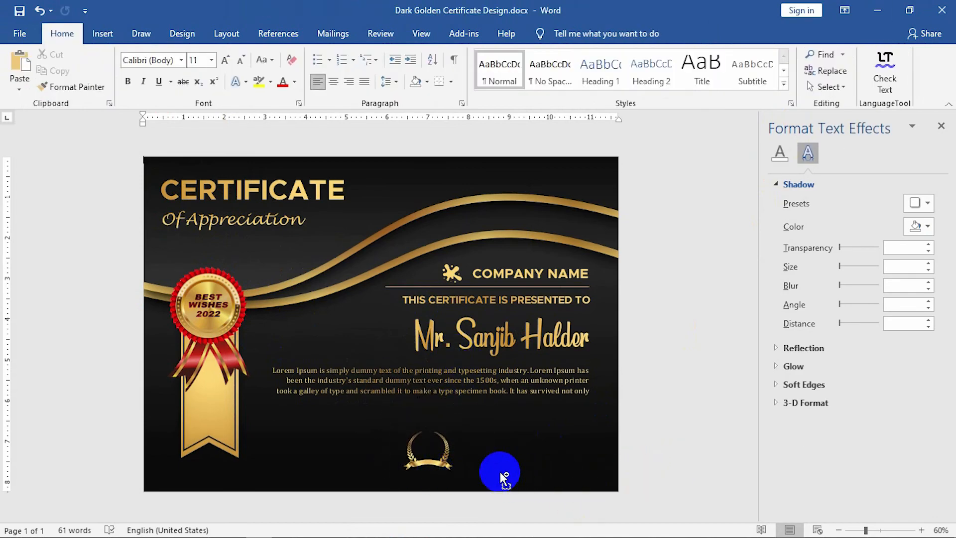
{"action": "scroll", "coordinate": [506, 482], "scroll_direction": "up", "scroll_amount": 3, "text": "ctrl"}
{"action": "scroll", "coordinate": [487, 463], "scroll_direction": "down", "scroll_amount": 3}
Duplicate the Lorem Ipsum paragraph box down over the laurel.
{"action": "left_click", "coordinate": [102, 34]}
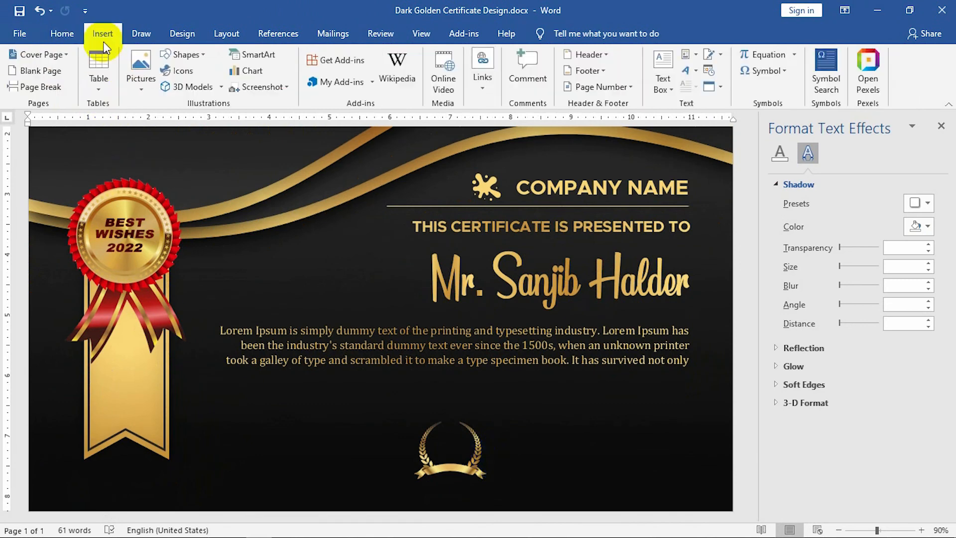
{"action": "left_click", "coordinate": [174, 54]}
{"action": "left_click", "coordinate": [398, 356]}
{"action": "left_click", "coordinate": [405, 373]}
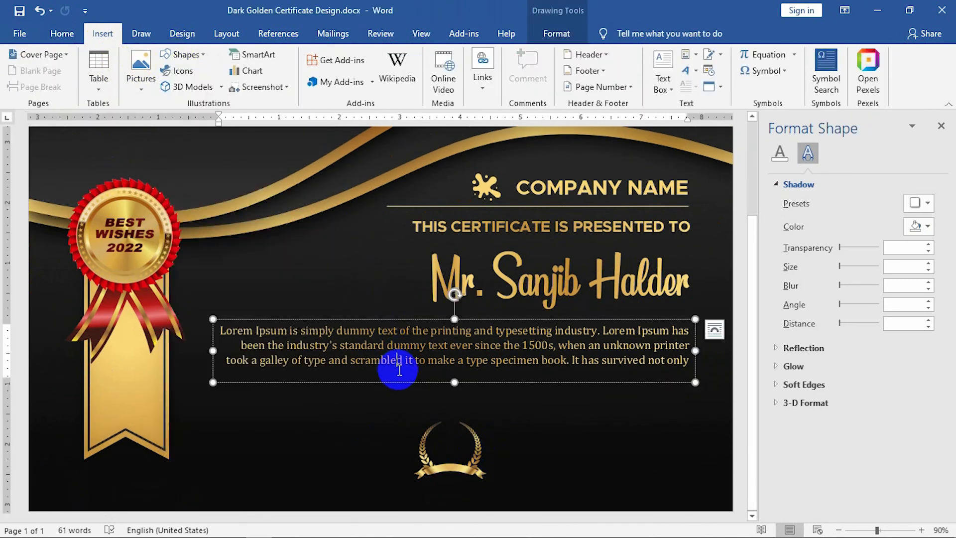
{"action": "left_click_drag", "start_coordinate": [408, 382], "coordinate": [362, 498]}
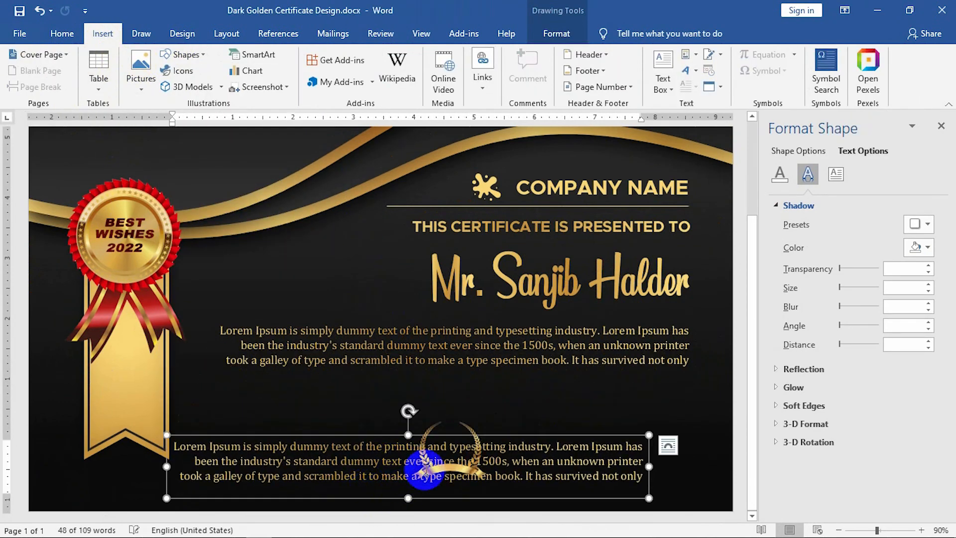
Turn the duplicate box into a small bold 'Signature' label at the lower left.
{"action": "left_click_drag", "start_coordinate": [651, 468], "coordinate": [373, 467]}
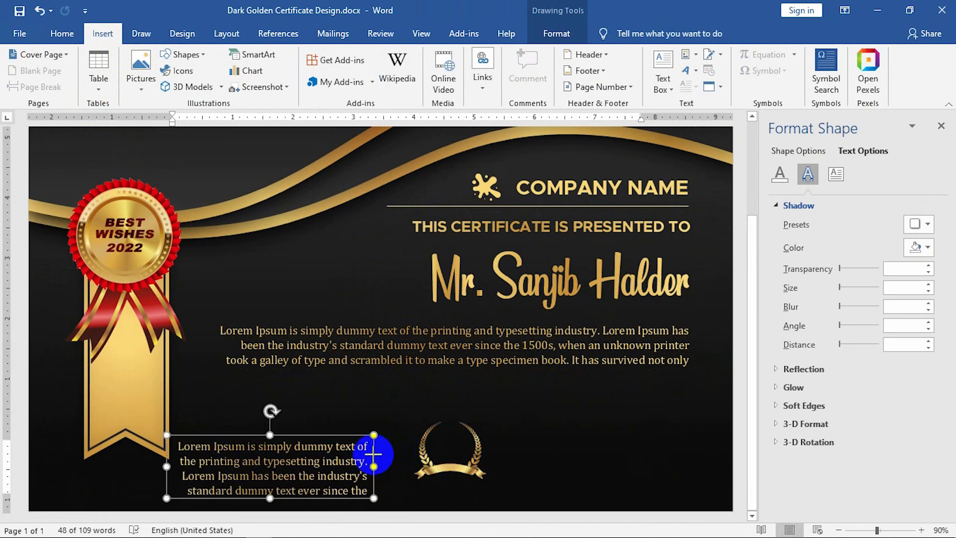
{"action": "left_click", "coordinate": [334, 477]}
{"action": "key", "text": "ctrl+a"}
{"action": "key", "text": "Delete"}
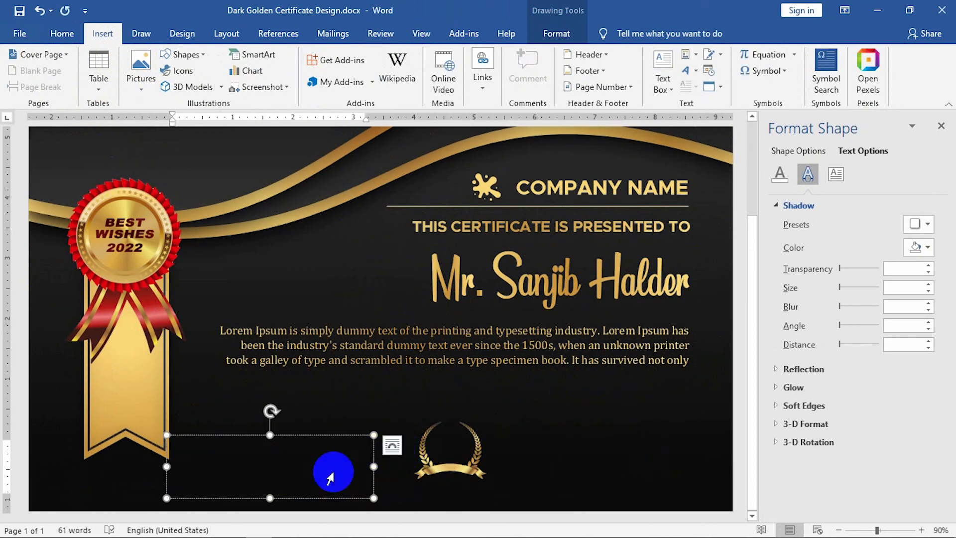
{"action": "type", "text": "Signature"}
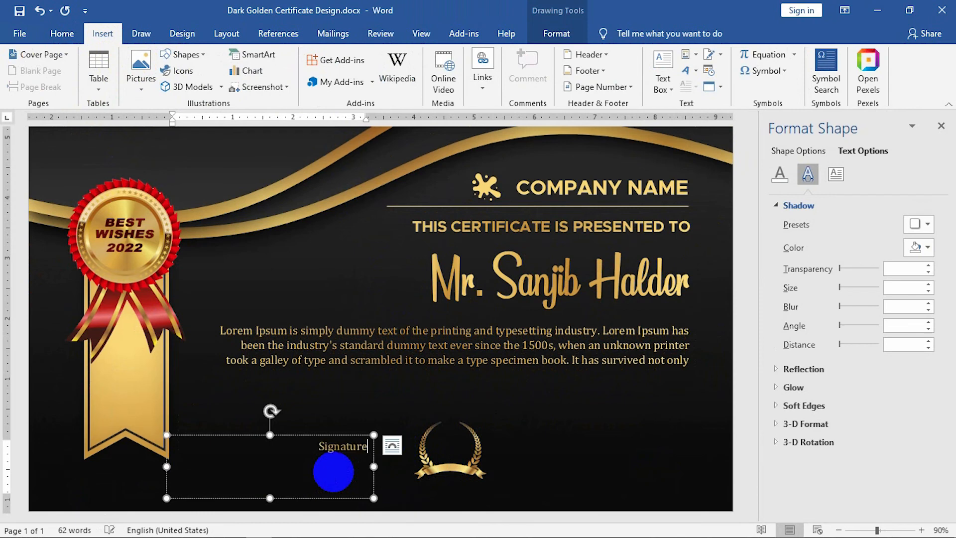
{"action": "mouse_move", "coordinate": [167, 467]}
{"action": "left_mouse_down"}
{"action": "mouse_move", "coordinate": [292, 454]}
{"action": "mouse_move", "coordinate": [301, 466]}
{"action": "left_mouse_up"}
{"action": "left_click", "coordinate": [62, 35]}
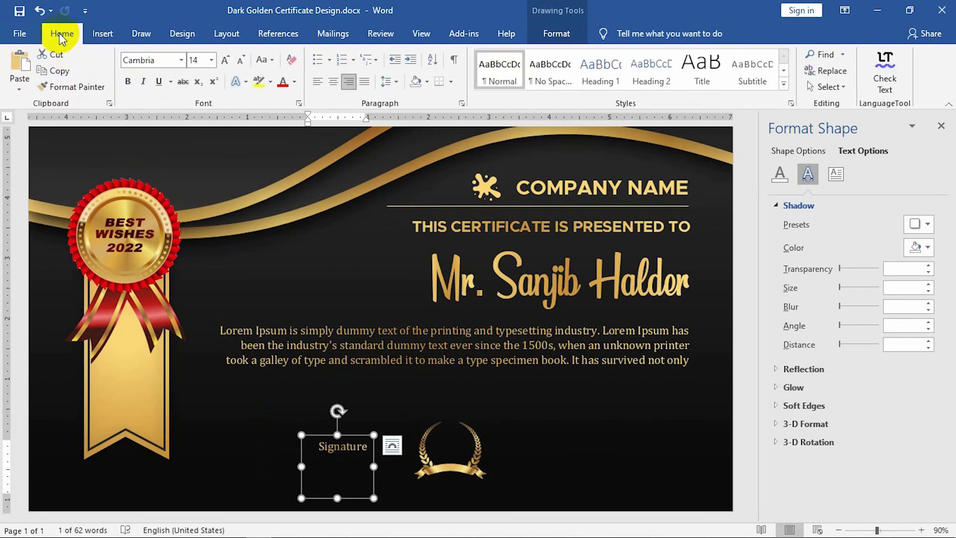
{"action": "left_click_drag", "start_coordinate": [339, 498], "coordinate": [343, 470]}
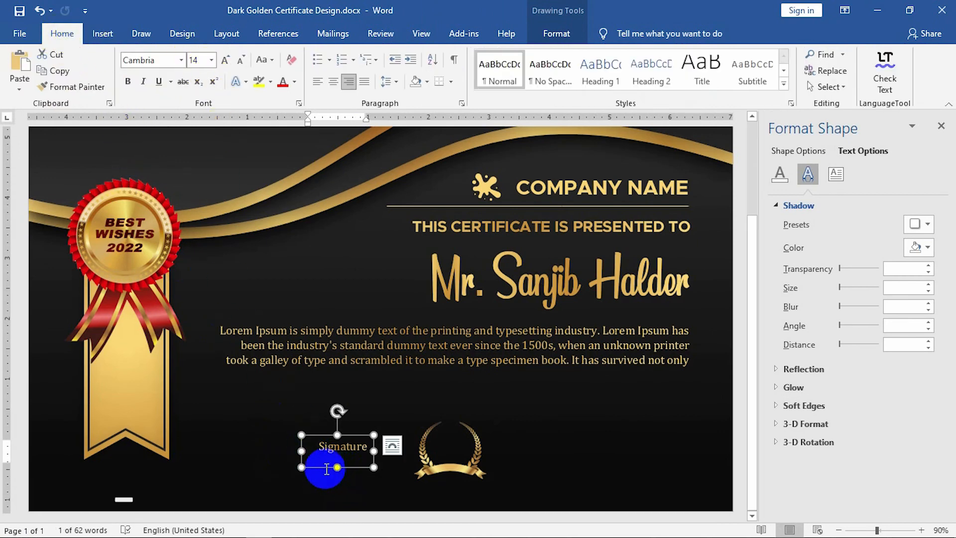
{"action": "left_click", "coordinate": [128, 81]}
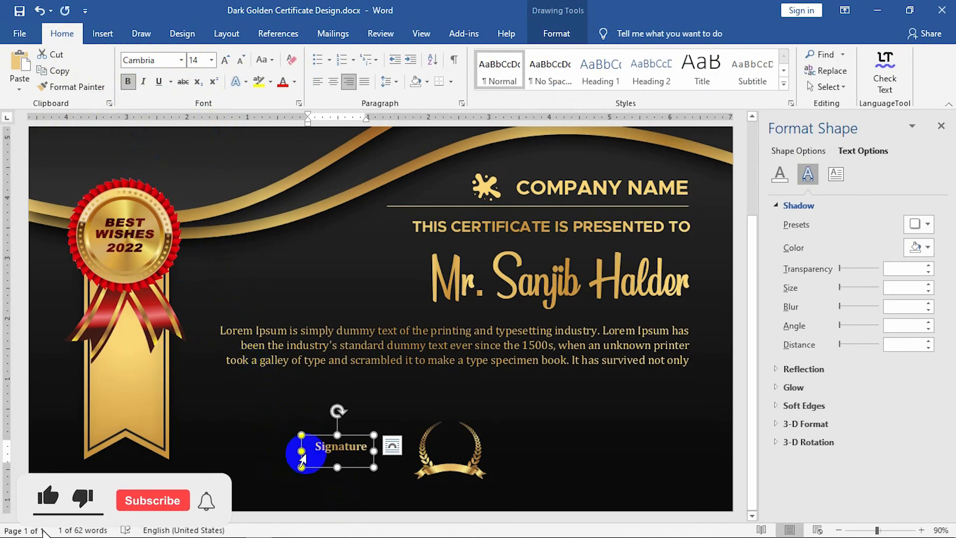
{"action": "left_click_drag", "start_coordinate": [319, 468], "coordinate": [269, 488]}
{"action": "left_click", "coordinate": [102, 33]}
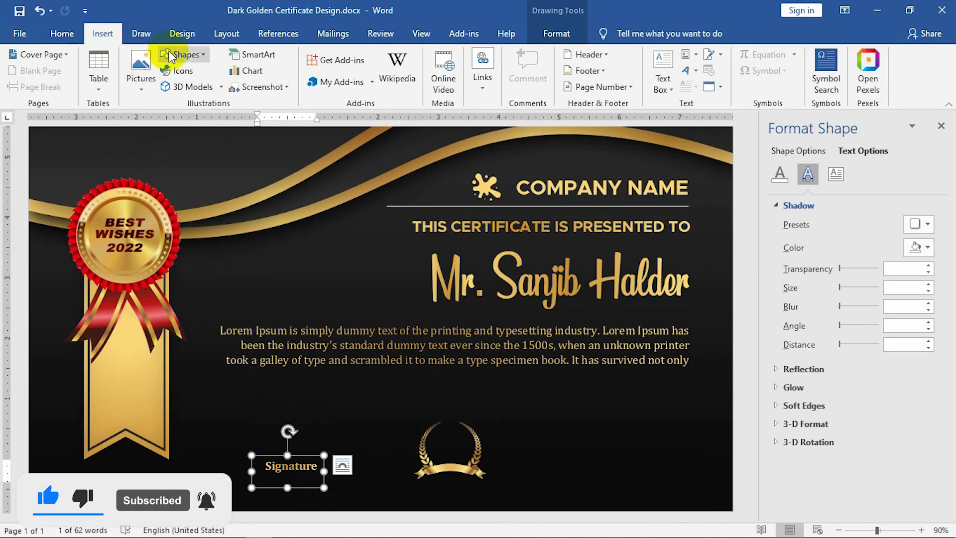
Draw a 1 pt gold straight line just above the Signature label.
{"action": "left_click", "coordinate": [182, 55]}
{"action": "left_click", "coordinate": [180, 86]}
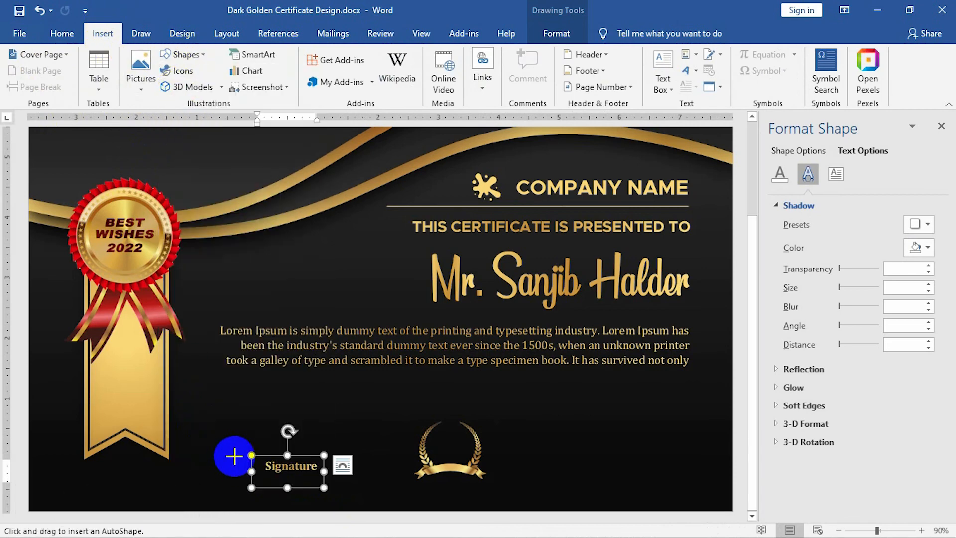
{"action": "left_click_drag", "start_coordinate": [233, 453], "coordinate": [346, 456]}
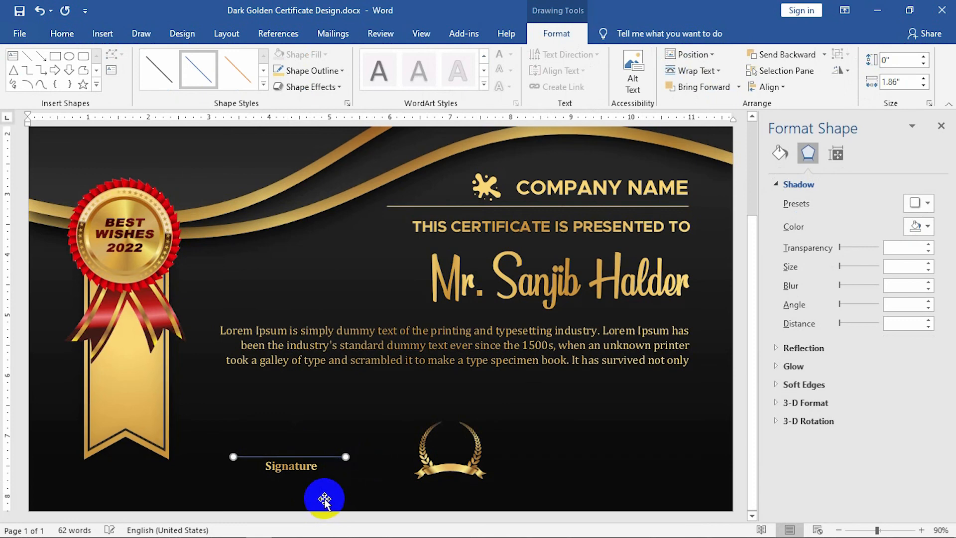
{"action": "left_click", "coordinate": [780, 153]}
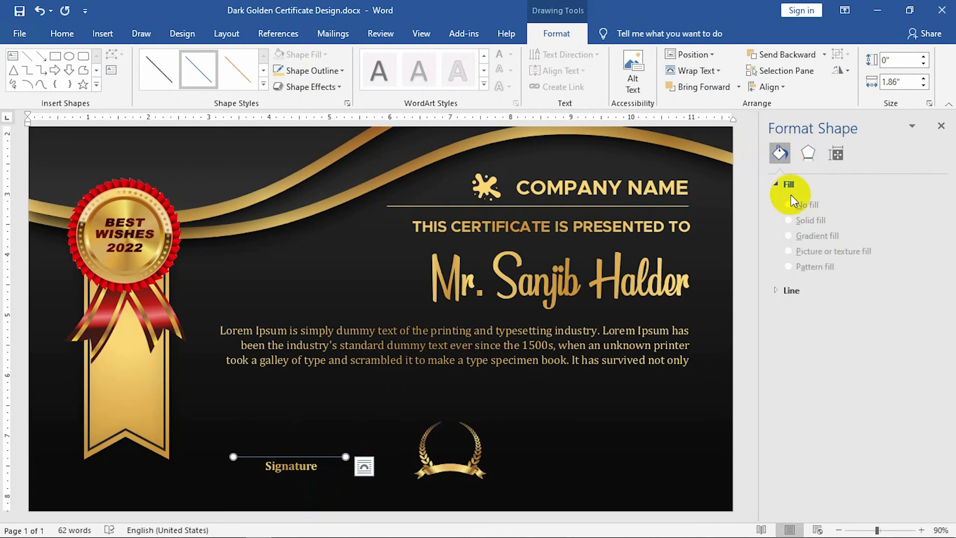
{"action": "left_click", "coordinate": [312, 70]}
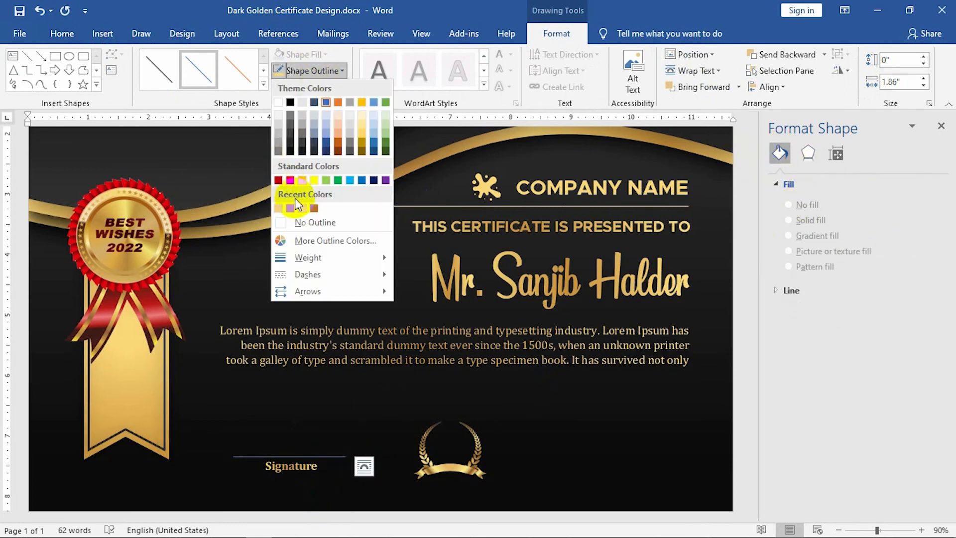
{"action": "left_click", "coordinate": [278, 208]}
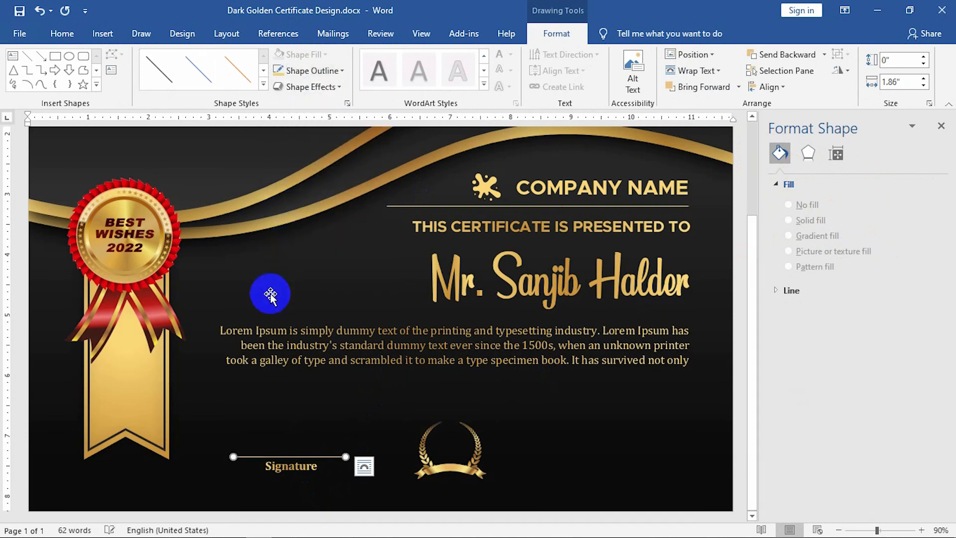
{"action": "left_click", "coordinate": [301, 70]}
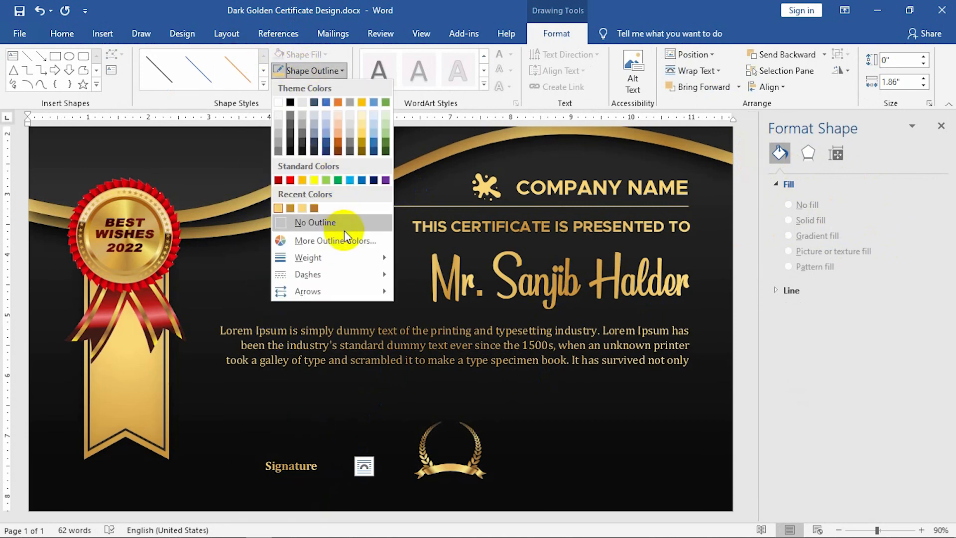
{"action": "mouse_move", "coordinate": [376, 260]}
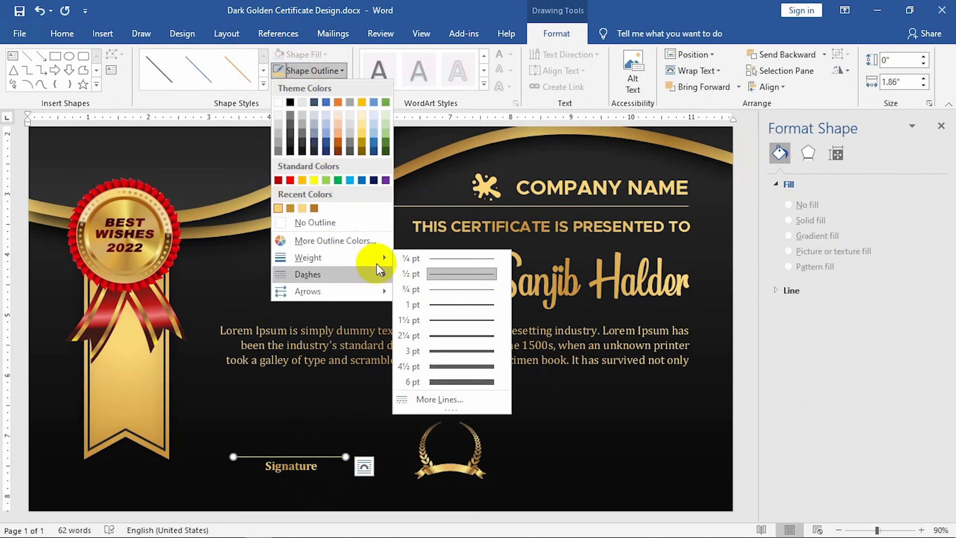
{"action": "left_click", "coordinate": [457, 300]}
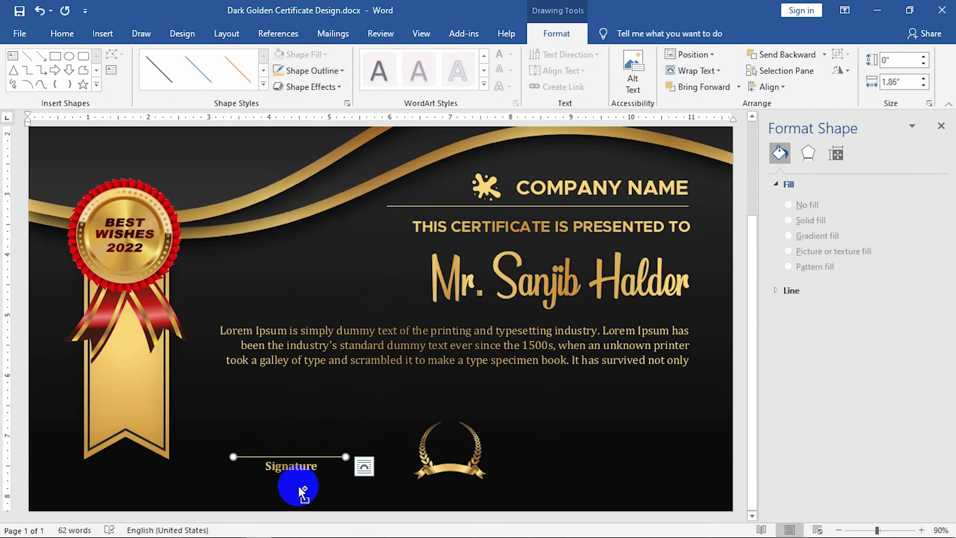
Group the signature line with its Signature caption.
{"action": "left_click", "coordinate": [302, 490], "text": "shift"}
{"action": "right_click", "coordinate": [299, 487]}
{"action": "mouse_move", "coordinate": [351, 338]}
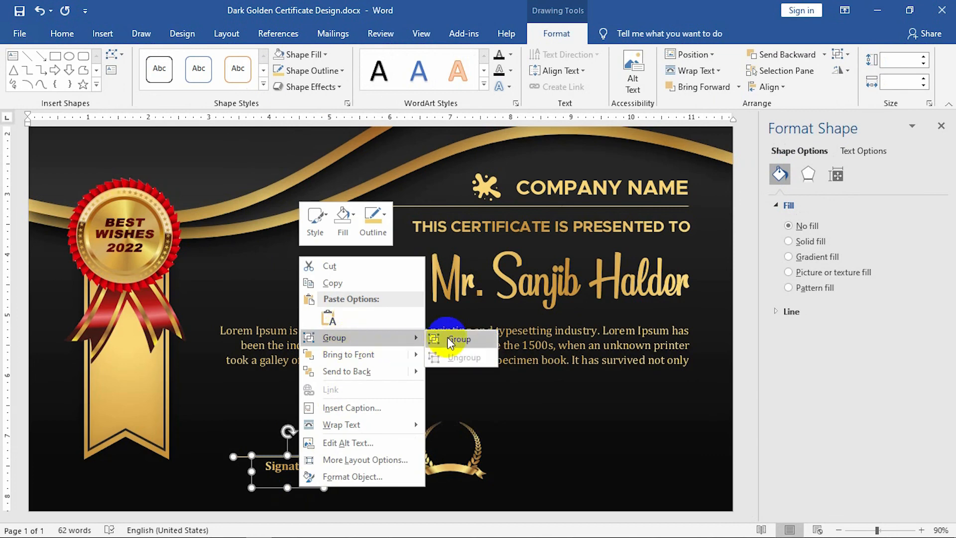
{"action": "left_click", "coordinate": [450, 340]}
Copy the signature group to the lower right, nudge it down, and shift the laurel slightly.
{"action": "left_click_drag", "start_coordinate": [341, 486], "coordinate": [662, 489]}
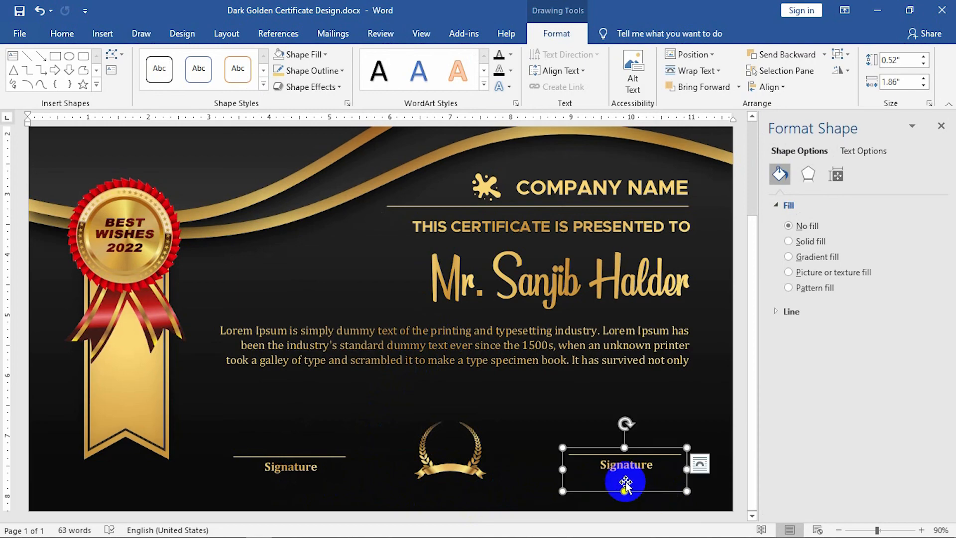
{"action": "scroll", "coordinate": [726, 426], "scroll_direction": "up", "scroll_amount": 1}
{"action": "scroll", "coordinate": [727, 426], "scroll_direction": "up", "scroll_amount": 2}
{"action": "scroll", "coordinate": [741, 415], "scroll_direction": "down", "scroll_amount": 1}
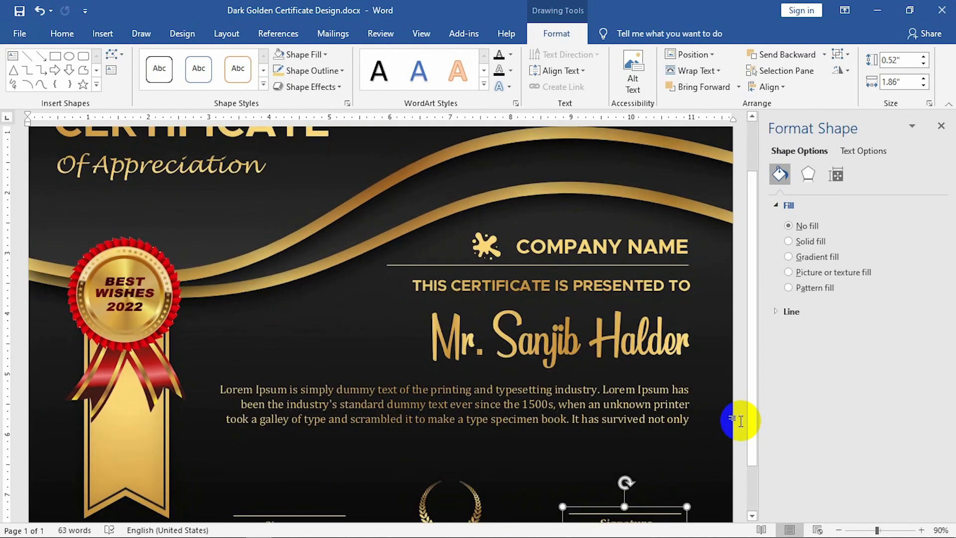
{"action": "key", "text": "Down"}
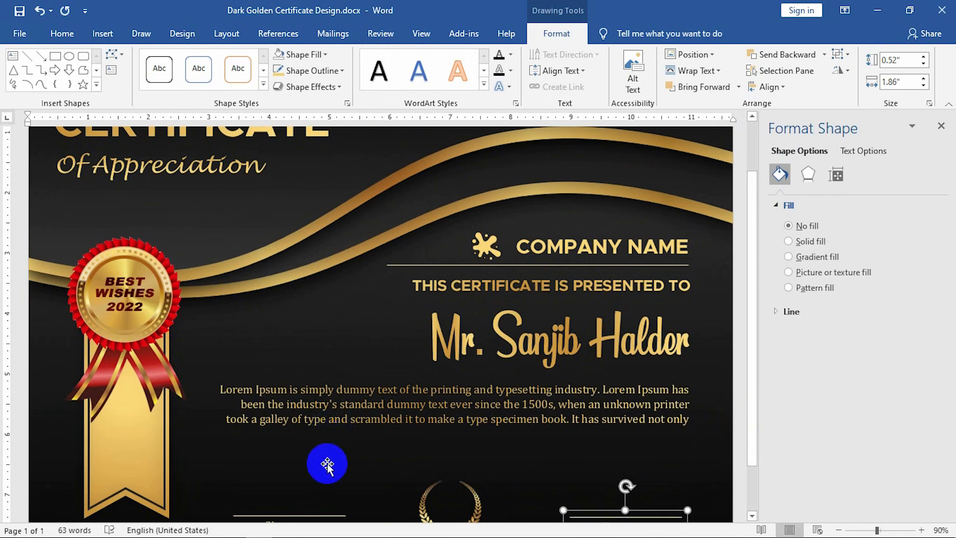
{"action": "scroll", "coordinate": [536, 448], "scroll_direction": "down", "scroll_amount": 2}
{"action": "left_click", "coordinate": [451, 444]}
{"action": "left_click_drag", "start_coordinate": [481, 501], "coordinate": [533, 495]}
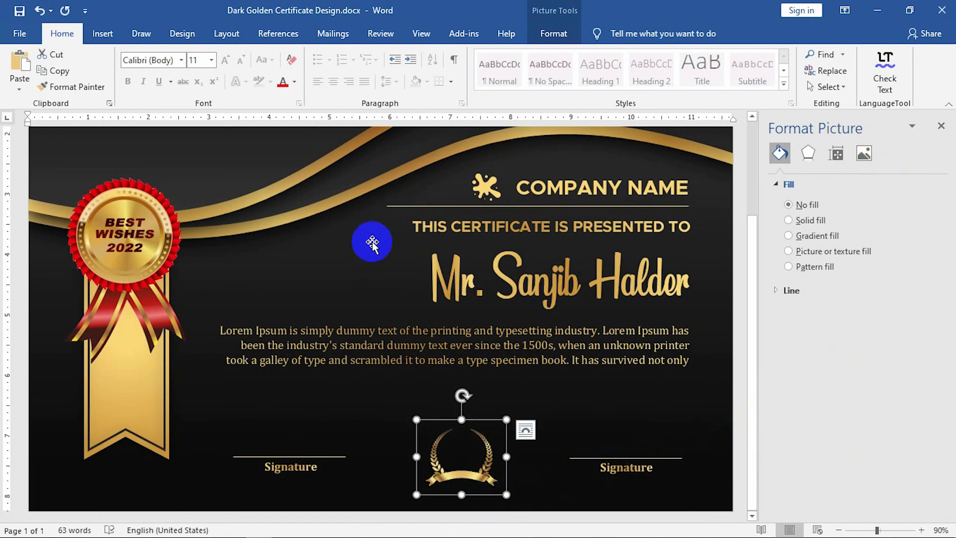
Draw a text box over the laurel reading '2020' in Arial Black.
{"action": "left_click", "coordinate": [102, 34]}
{"action": "left_click", "coordinate": [183, 55]}
{"action": "left_click", "coordinate": [186, 104]}
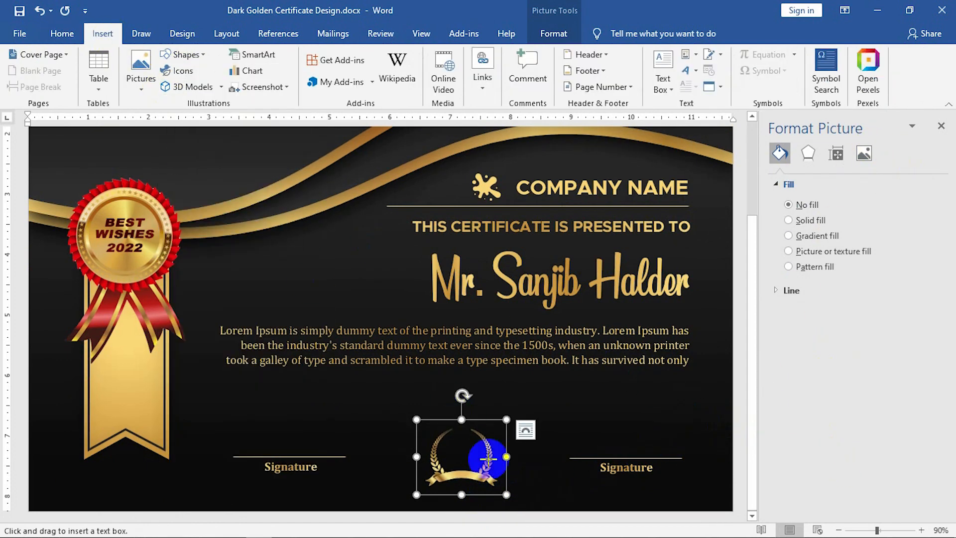
{"action": "left_click_drag", "start_coordinate": [491, 476], "coordinate": [434, 424]}
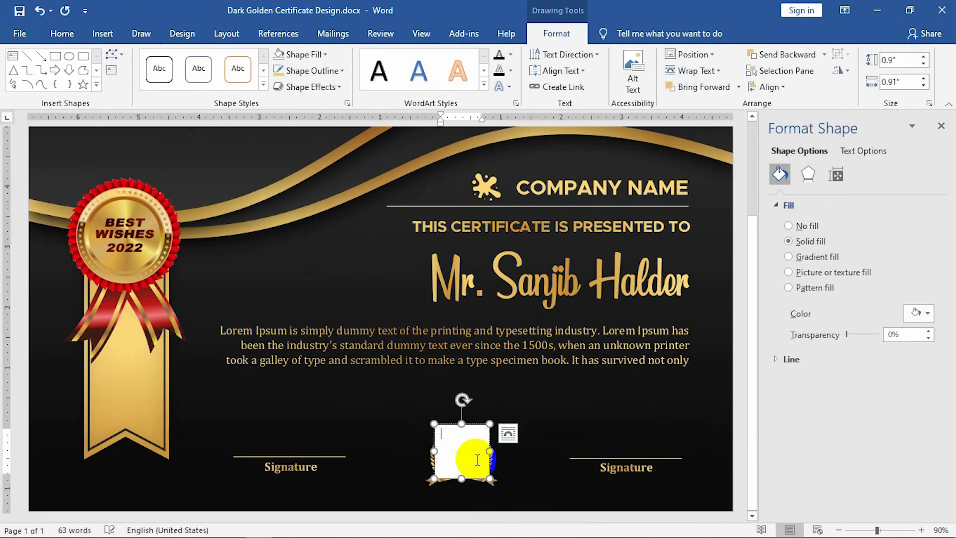
{"action": "type", "text": "2020"}
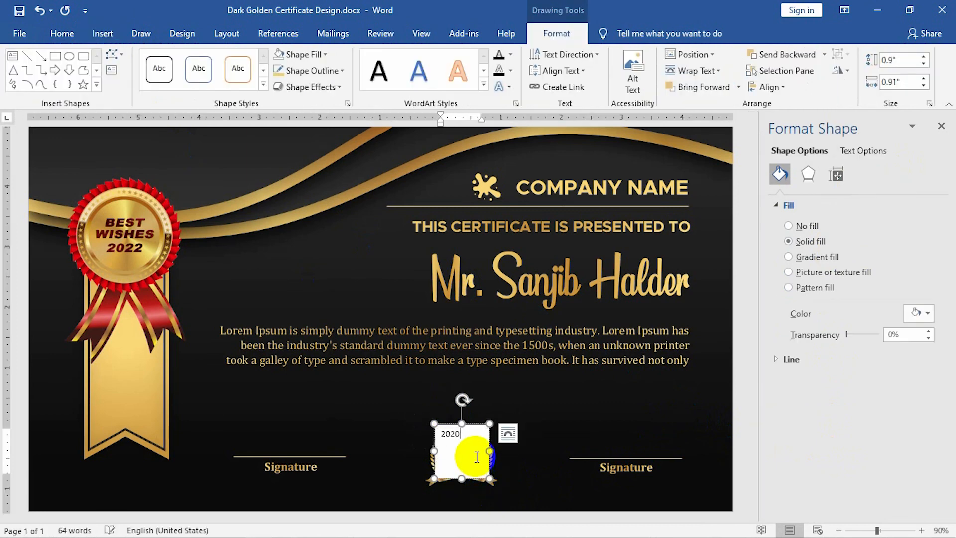
{"action": "key", "text": "ctrl+a"}
{"action": "left_click", "coordinate": [61, 33]}
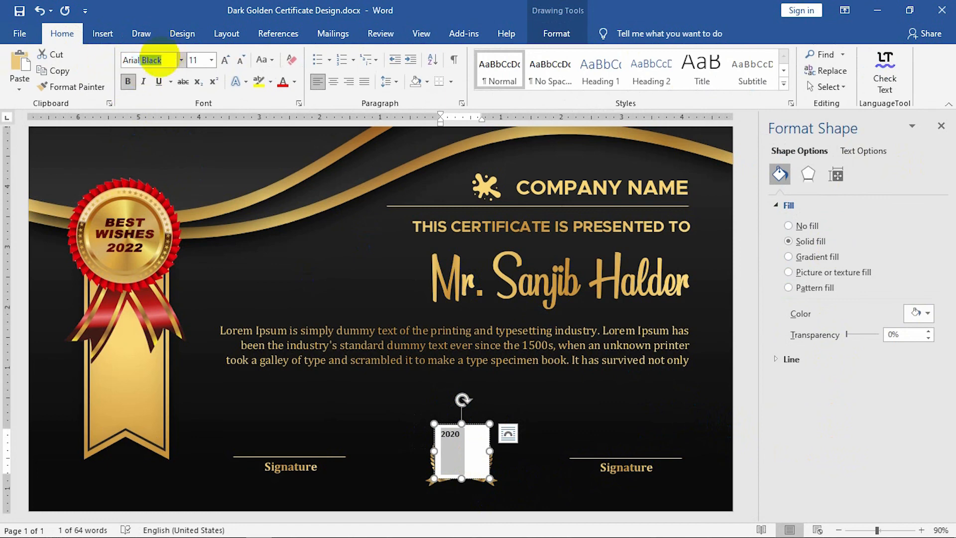
{"action": "key", "text": "Return"}
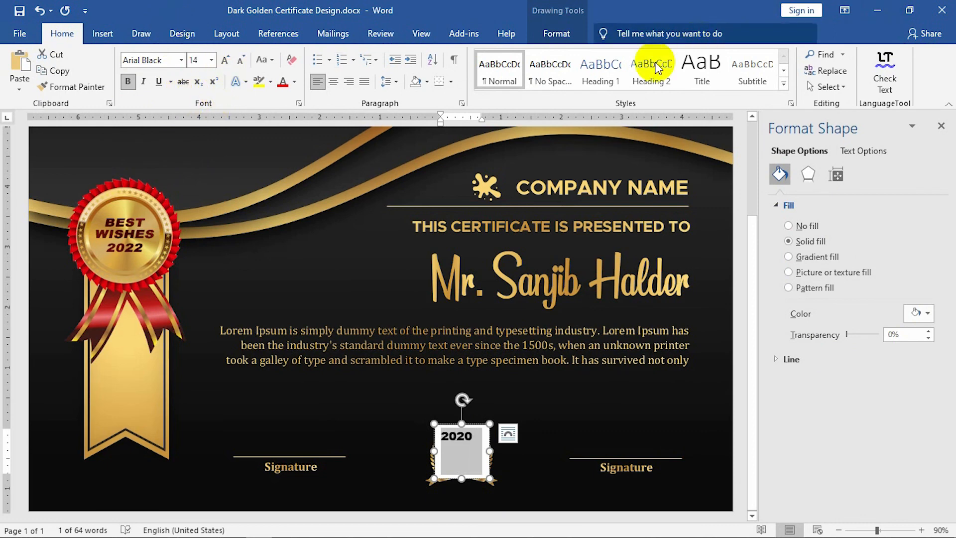
Remove the 2020 text box's fill and open its outline options.
{"action": "left_click", "coordinate": [557, 32]}
{"action": "left_click", "coordinate": [324, 55]}
{"action": "left_click", "coordinate": [304, 208]}
{"action": "left_click", "coordinate": [319, 70]}
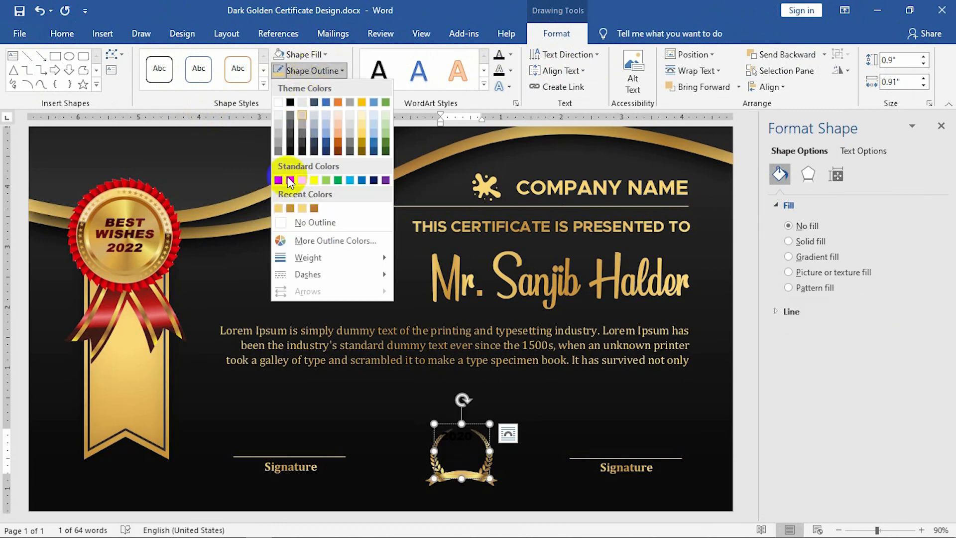
Remove the 2020 text box outline and switch the text fill to a gradient.
{"action": "left_click", "coordinate": [289, 223]}
{"action": "left_click", "coordinate": [854, 152]}
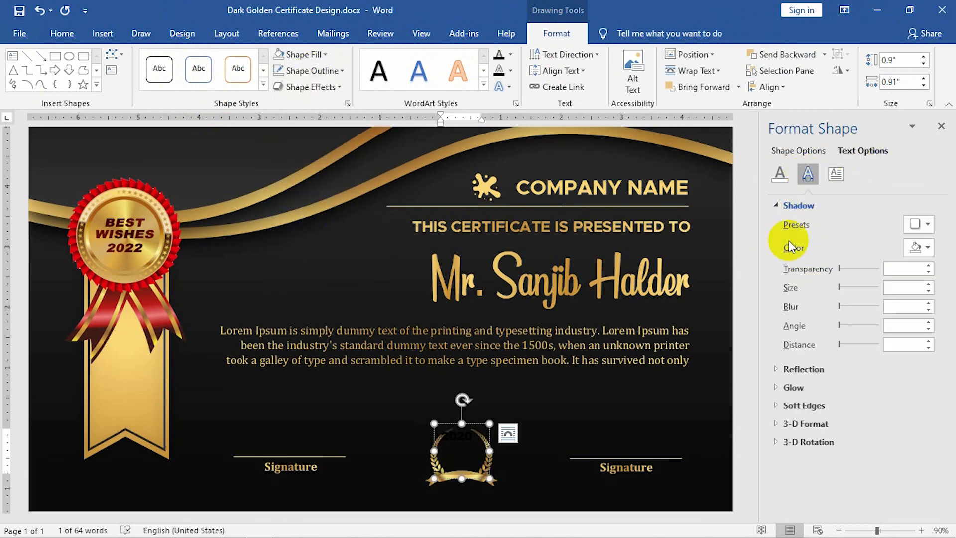
{"action": "left_click", "coordinate": [780, 174]}
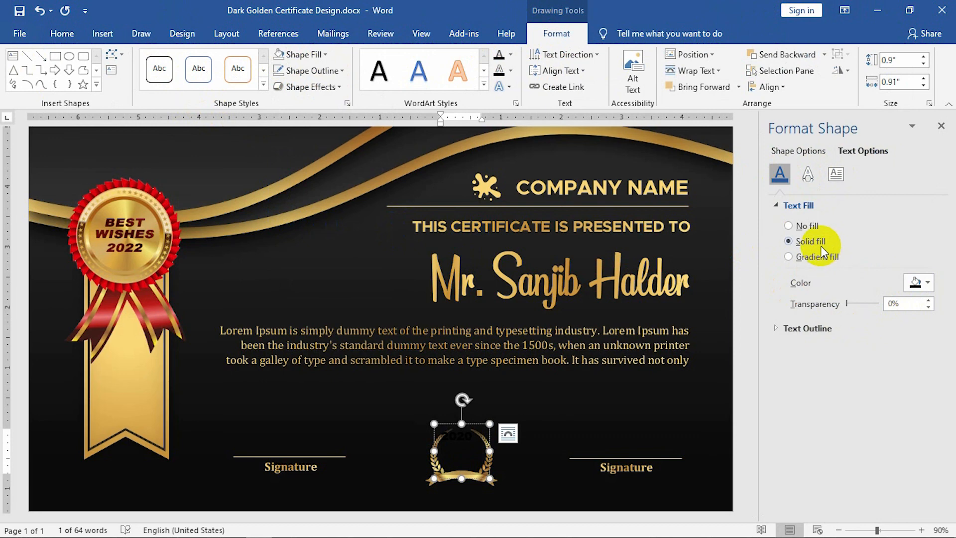
{"action": "left_click", "coordinate": [827, 260]}
Recolour the 47%, 81% and 100% gradient stops in gold and light gold shades.
{"action": "left_click", "coordinate": [920, 407]}
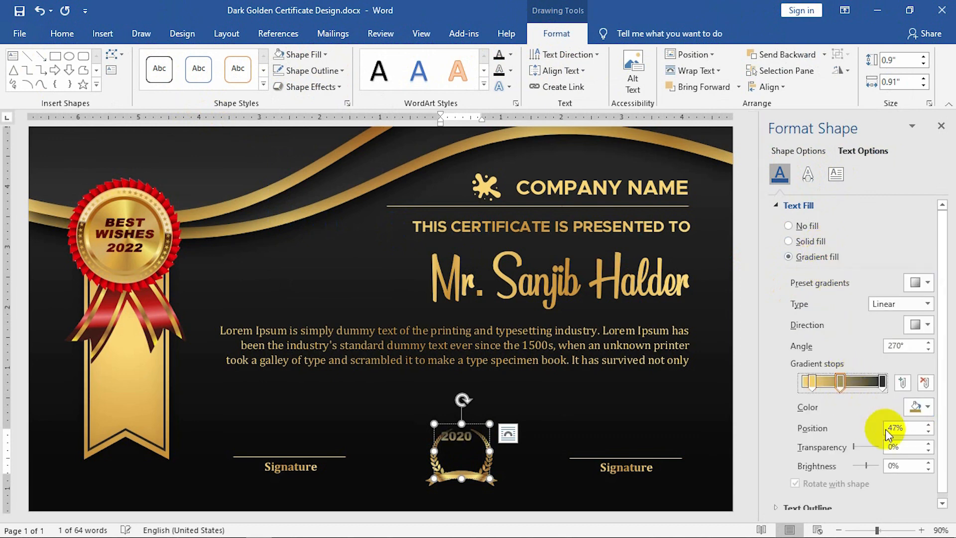
{"action": "left_click", "coordinate": [924, 407]}
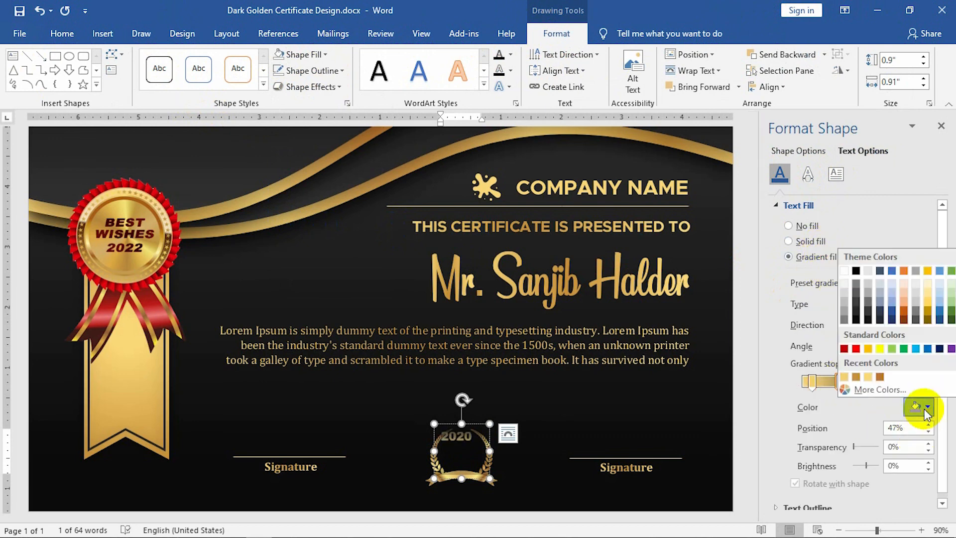
{"action": "left_click", "coordinate": [878, 376]}
{"action": "left_click", "coordinate": [882, 386]}
{"action": "left_click", "coordinate": [920, 406]}
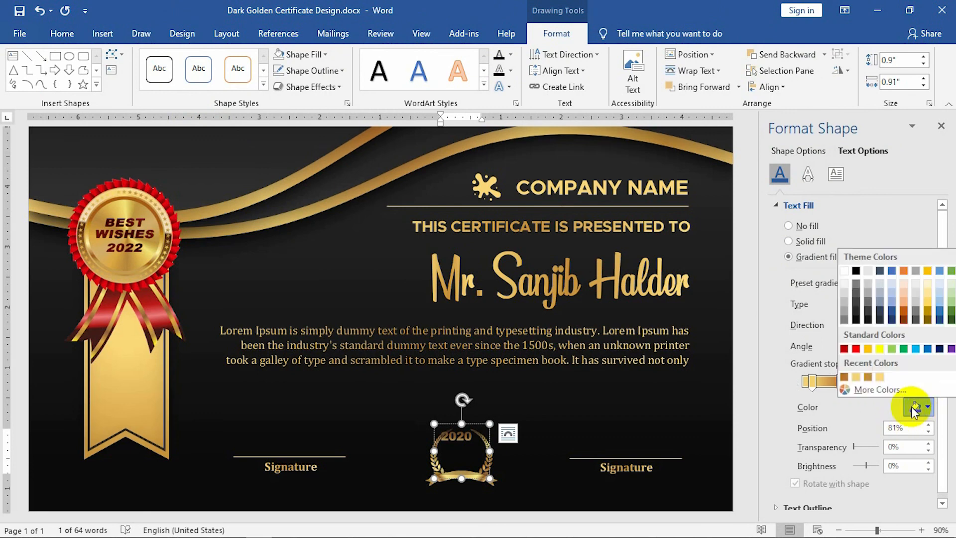
{"action": "left_click", "coordinate": [856, 377]}
{"action": "left_click", "coordinate": [919, 407]}
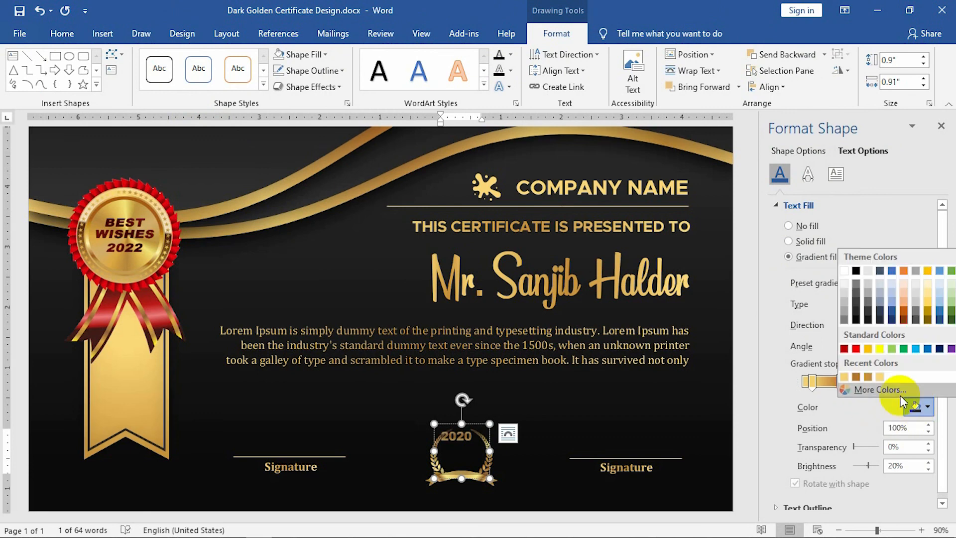
{"action": "left_click", "coordinate": [868, 377]}
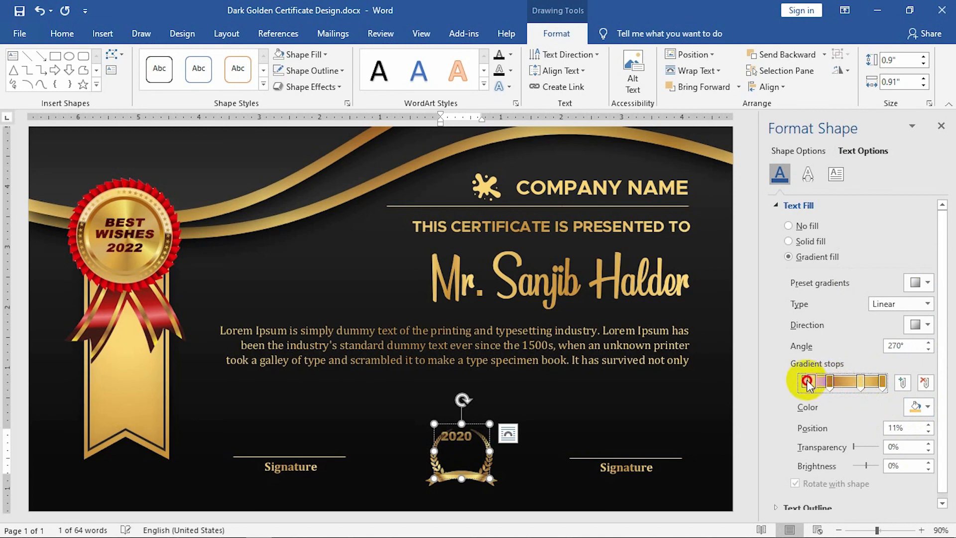
Set the gradient direction to Linear Down and shift the gradient stops along the bar.
{"action": "left_click", "coordinate": [921, 325]}
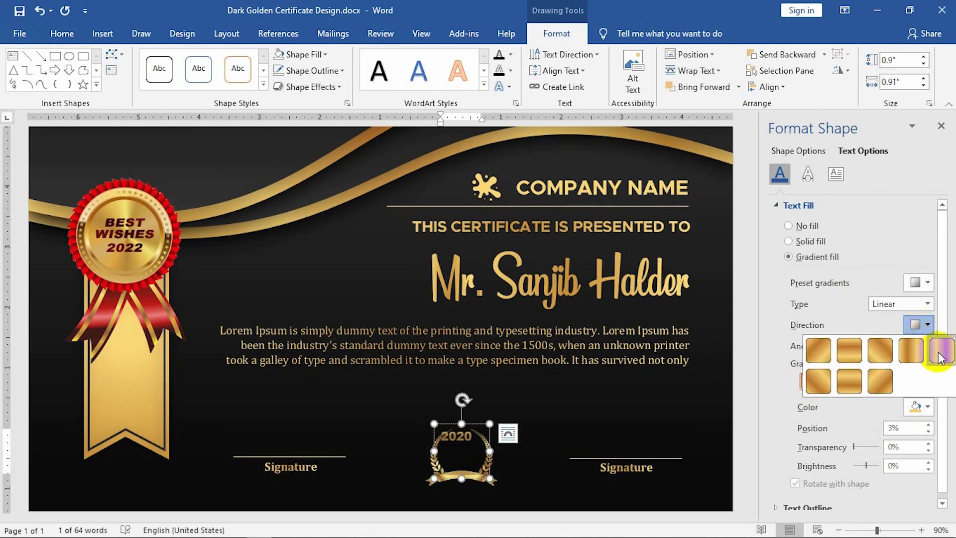
{"action": "left_click", "coordinate": [849, 350]}
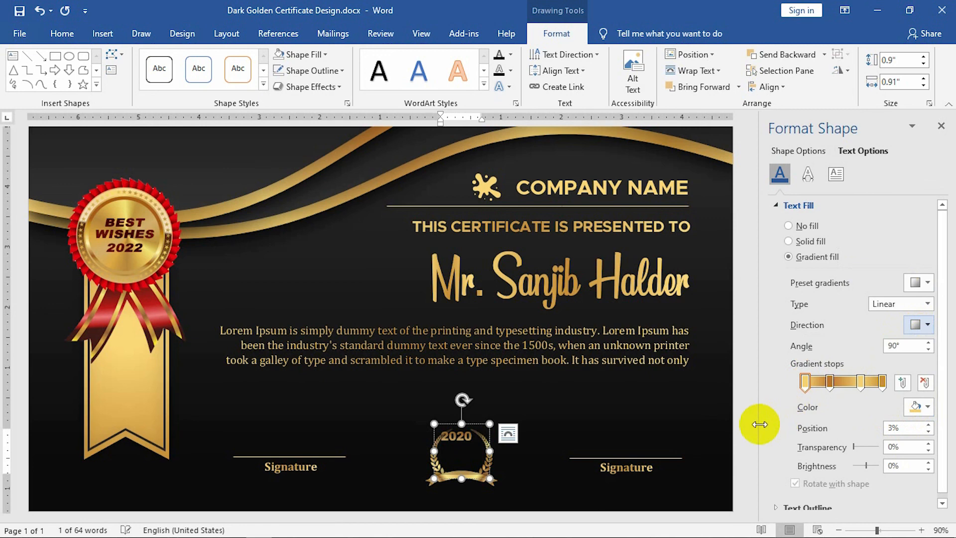
{"action": "left_click_drag", "start_coordinate": [805, 382], "coordinate": [749, 382]}
{"action": "mouse_move", "coordinate": [846, 388]}
{"action": "left_mouse_down"}
{"action": "mouse_move", "coordinate": [818, 387]}
{"action": "mouse_move", "coordinate": [853, 388]}
{"action": "left_mouse_up"}
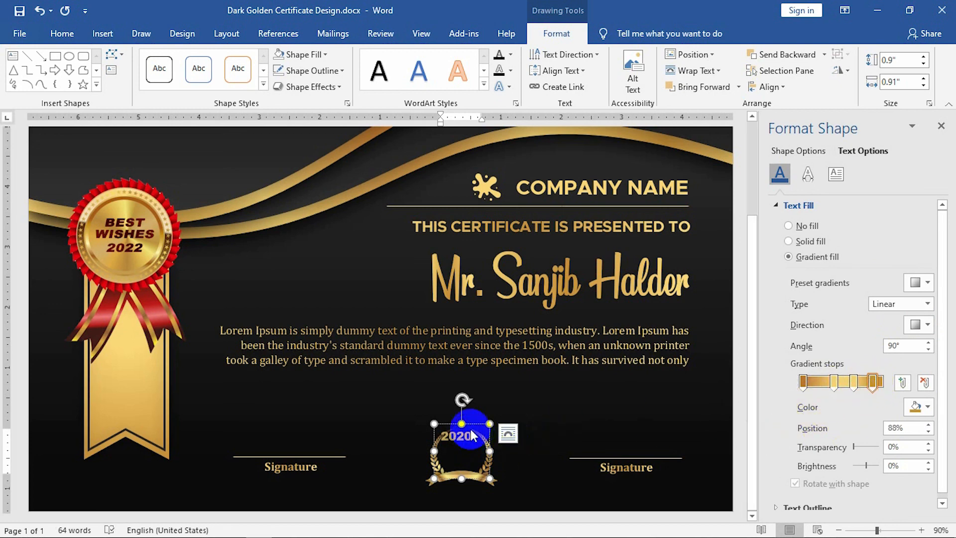
Apply a Warp transform text effect so 2020 stretches taller.
{"action": "left_click", "coordinate": [506, 87]}
{"action": "mouse_move", "coordinate": [529, 266]}
{"action": "left_click", "coordinate": [613, 316]}
{"action": "scroll", "coordinate": [512, 432], "scroll_direction": "up", "scroll_amount": 1}
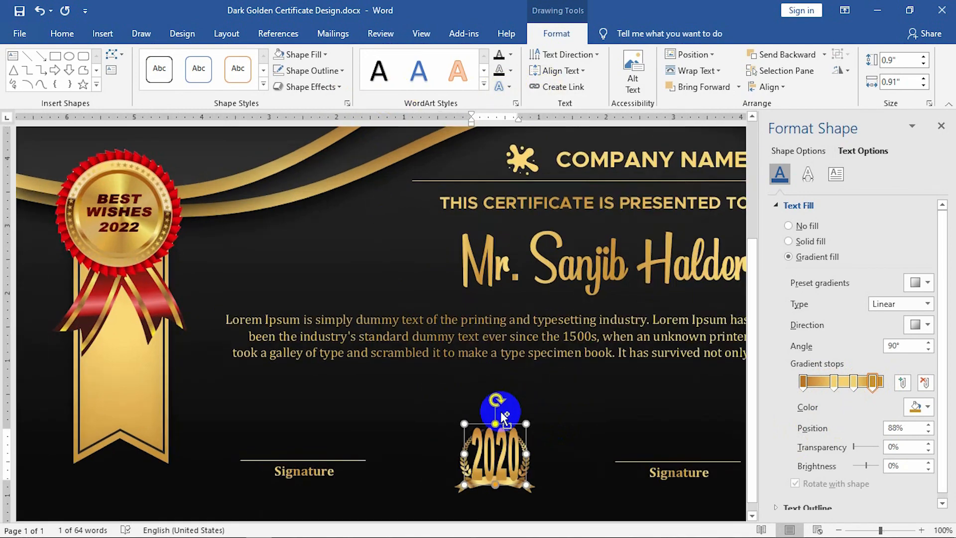
{"action": "scroll", "coordinate": [504, 417], "scroll_direction": "up", "scroll_amount": 12}
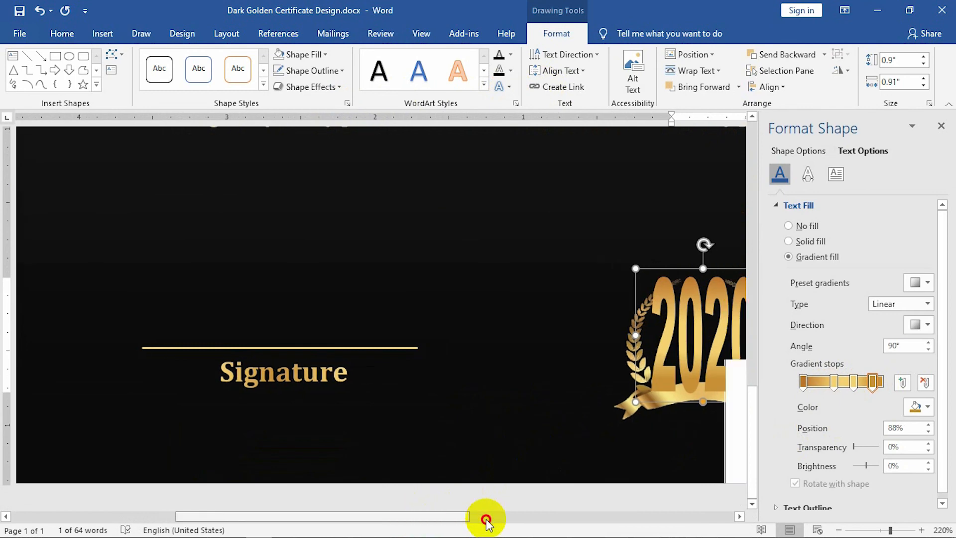
Shorten the 2020 text box to 0.37" high and set its gradient angle to 270°.
{"action": "left_click", "coordinate": [485, 520]}
{"action": "left_click_drag", "start_coordinate": [435, 269], "coordinate": [426, 317]}
{"action": "left_click", "coordinate": [928, 342]}
{"action": "left_click", "coordinate": [928, 342]}
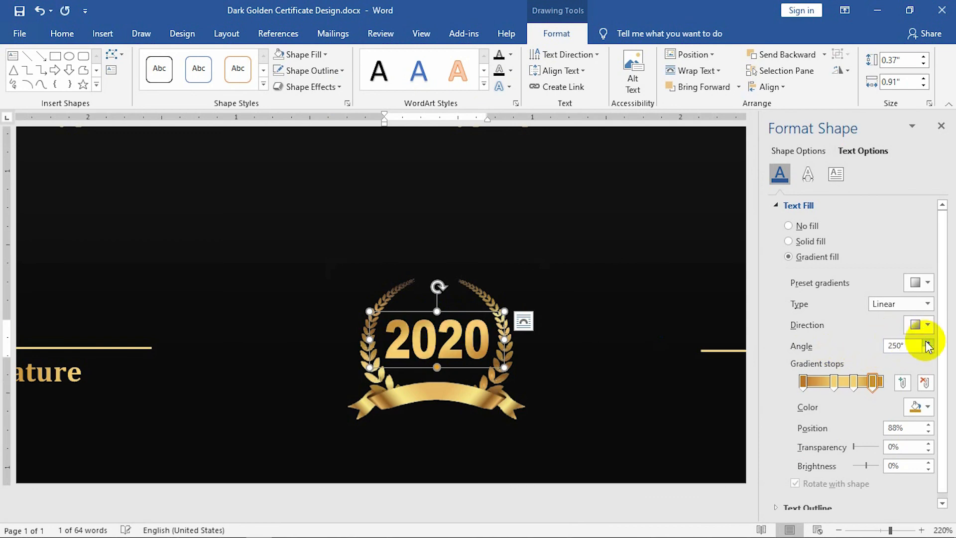
{"action": "left_click", "coordinate": [927, 342]}
{"action": "left_click", "coordinate": [927, 350]}
{"action": "left_click", "coordinate": [927, 350]}
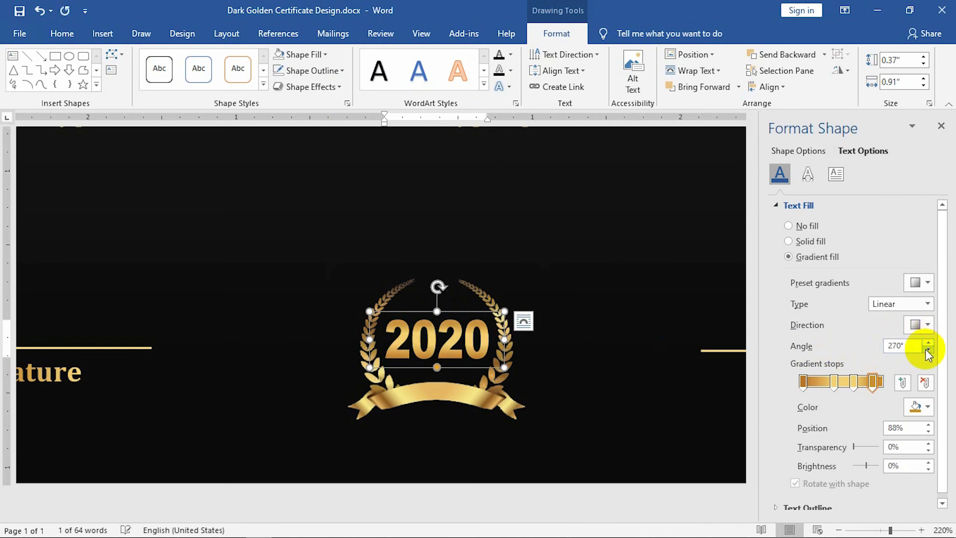
Deselect the 2020 text box and scroll to review the finished certificate.
{"action": "left_click", "coordinate": [604, 444]}
{"action": "scroll", "coordinate": [583, 494], "scroll_direction": "down", "scroll_amount": 4}
{"action": "scroll", "coordinate": [476, 384], "scroll_direction": "down", "scroll_amount": 17}
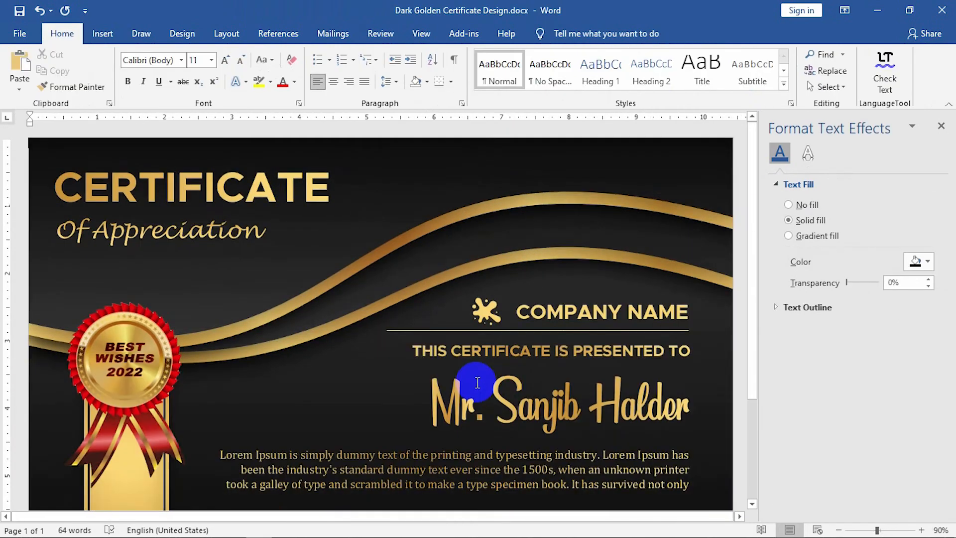
{"action": "scroll", "coordinate": [644, 378], "scroll_direction": "up", "scroll_amount": 4}
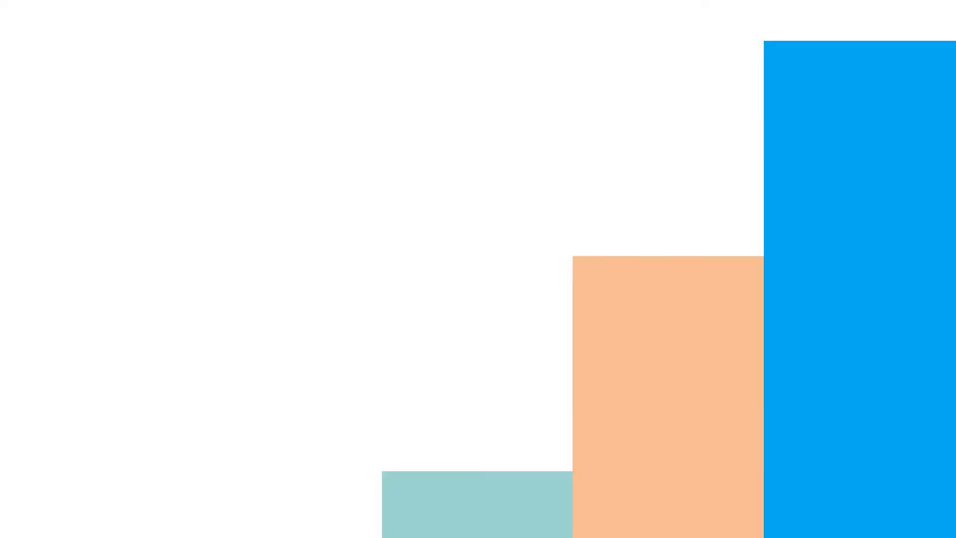